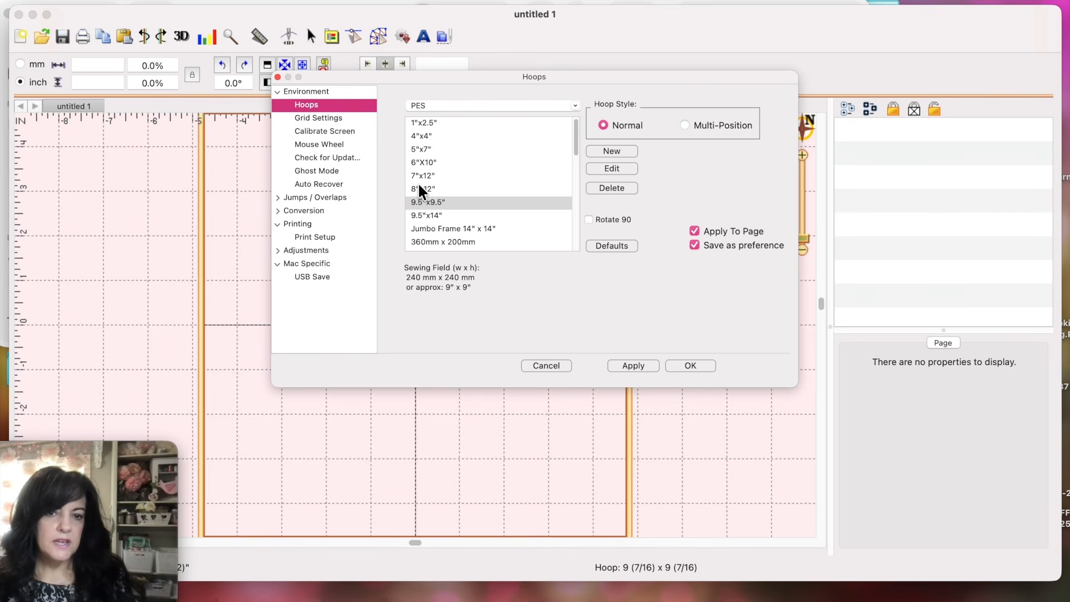
# Step: Confirm PES 9.5"x9.5" as the hoop, with Apply To Page checked
pyautogui.scroll(-5, 437, 205)
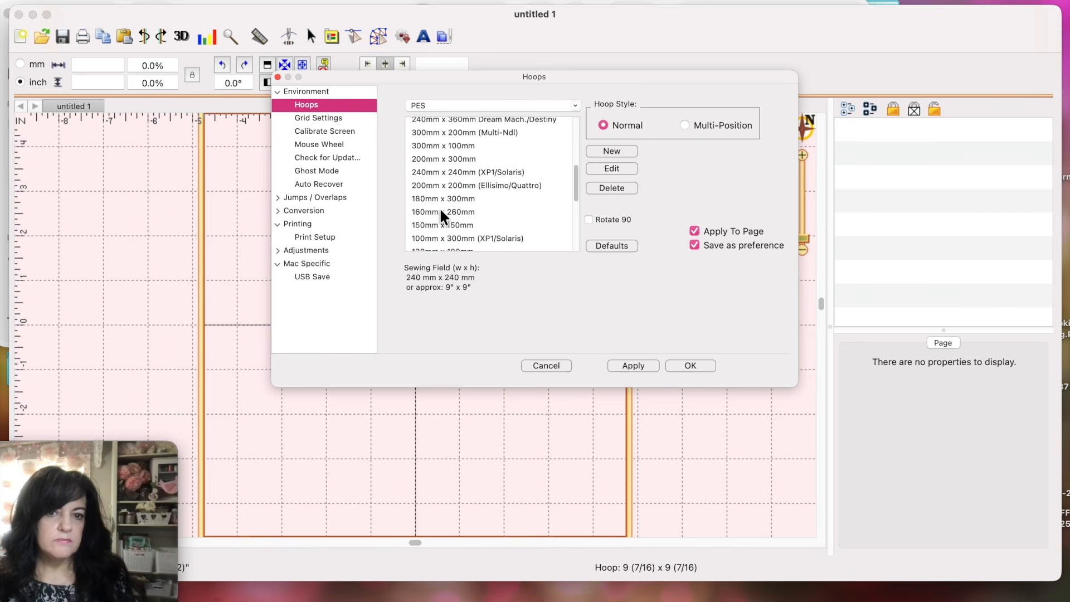
pyautogui.scroll(-3, 441, 211)
pyautogui.scroll(10, 453, 198)
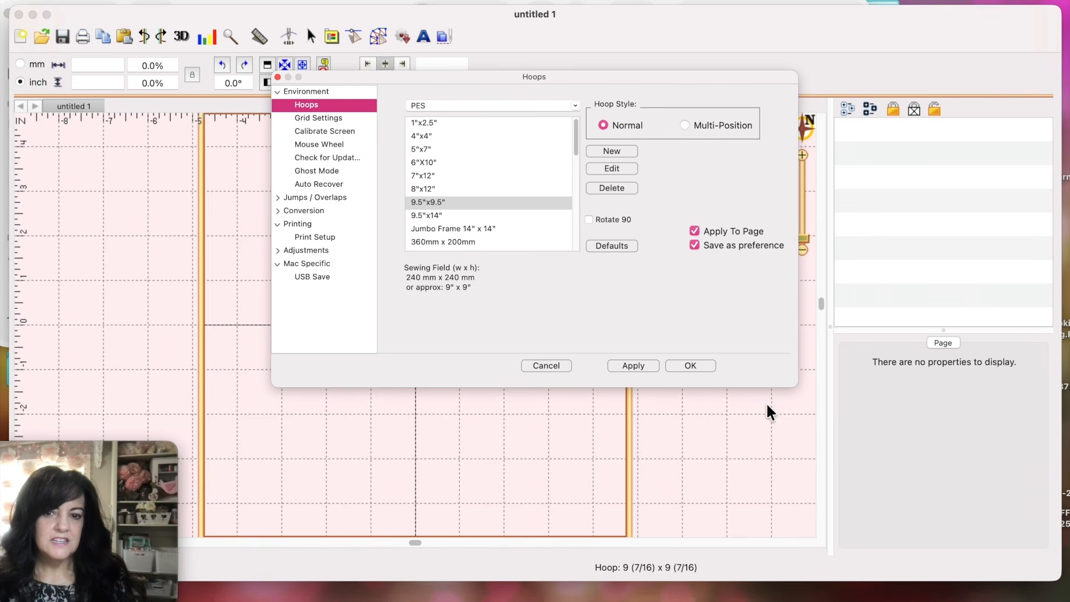
pyautogui.click(673, 366)
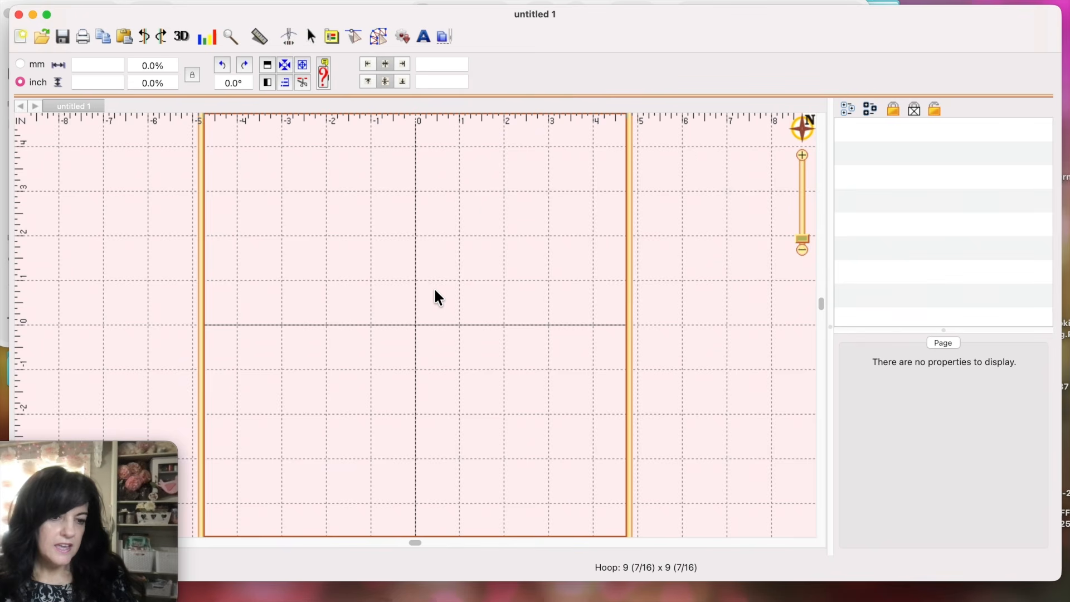
pyautogui.click(441, 38)
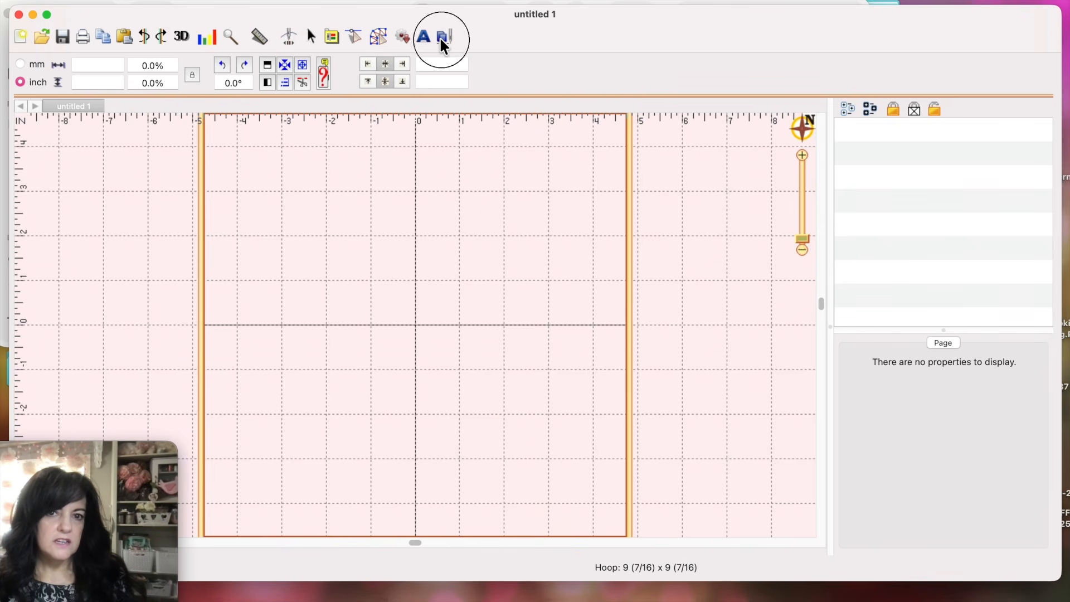
pyautogui.scroll(-6, 81, 151)
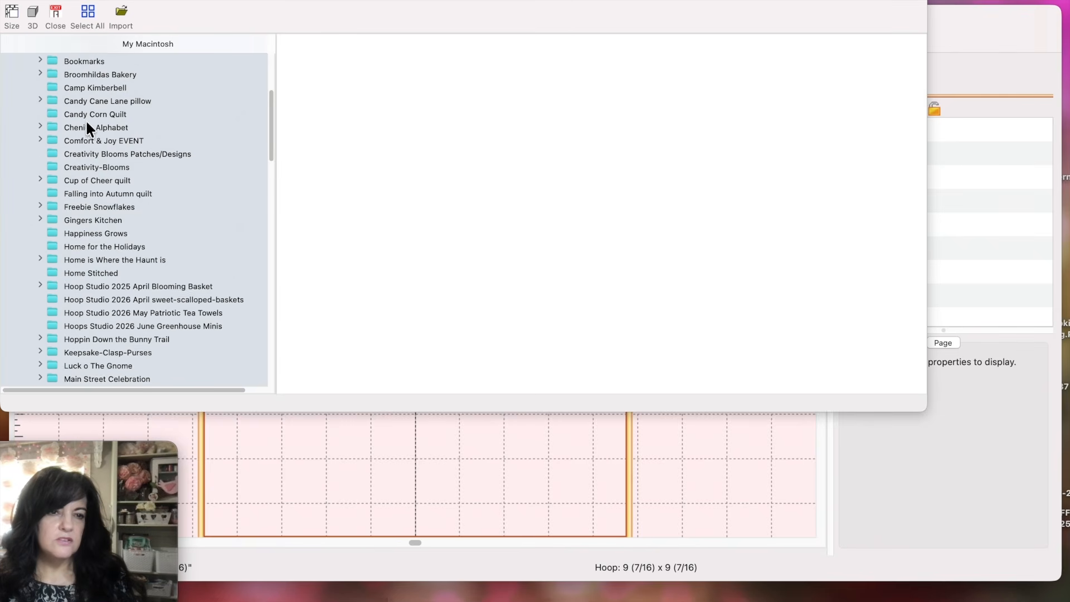
pyautogui.scroll(2, 90, 109)
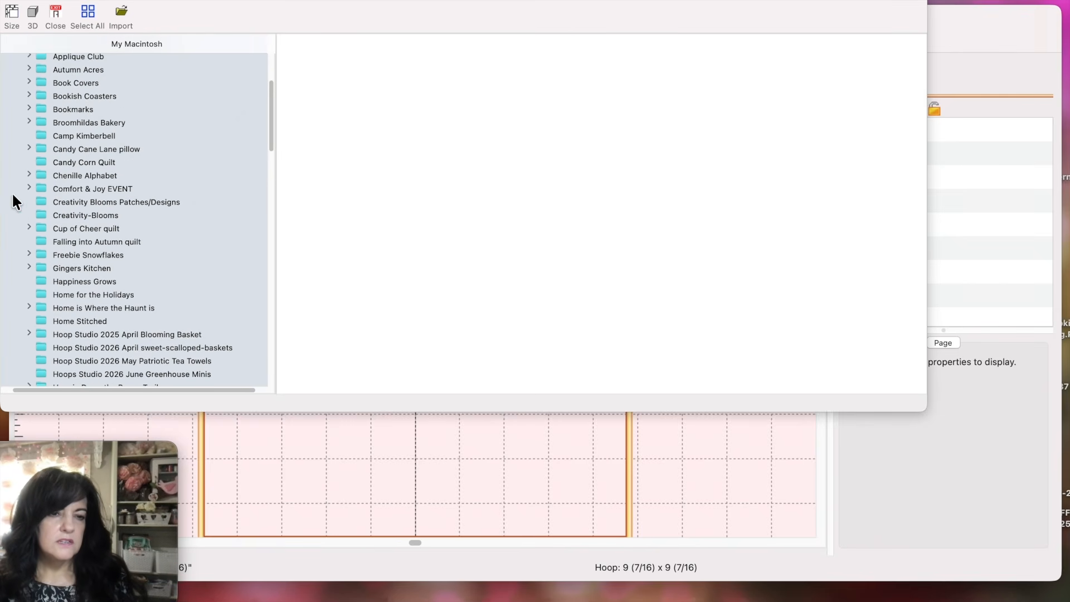
pyautogui.click(28, 188)
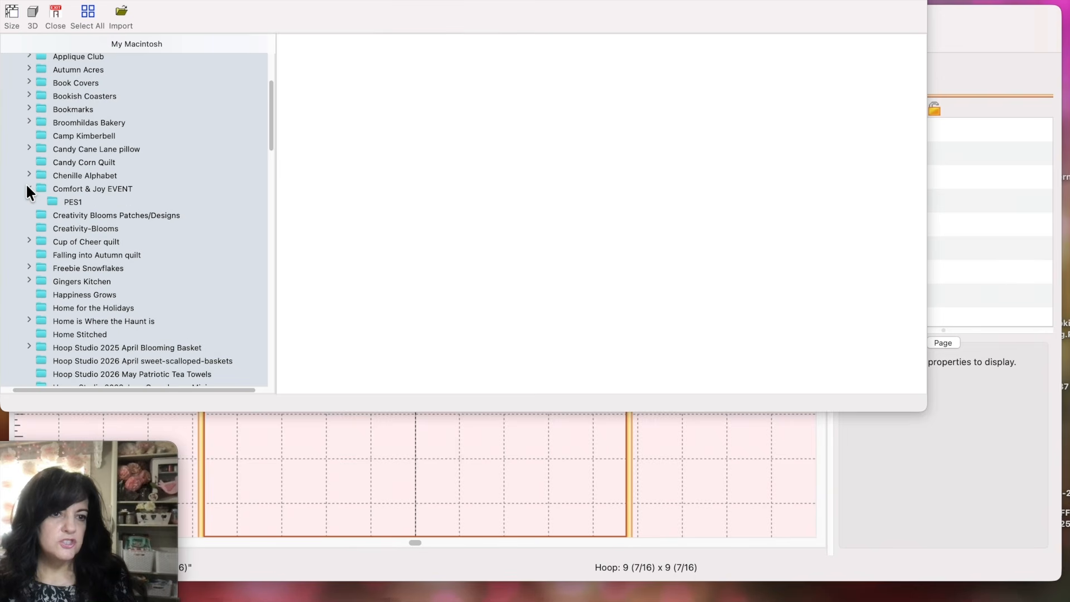
pyautogui.click(57, 202)
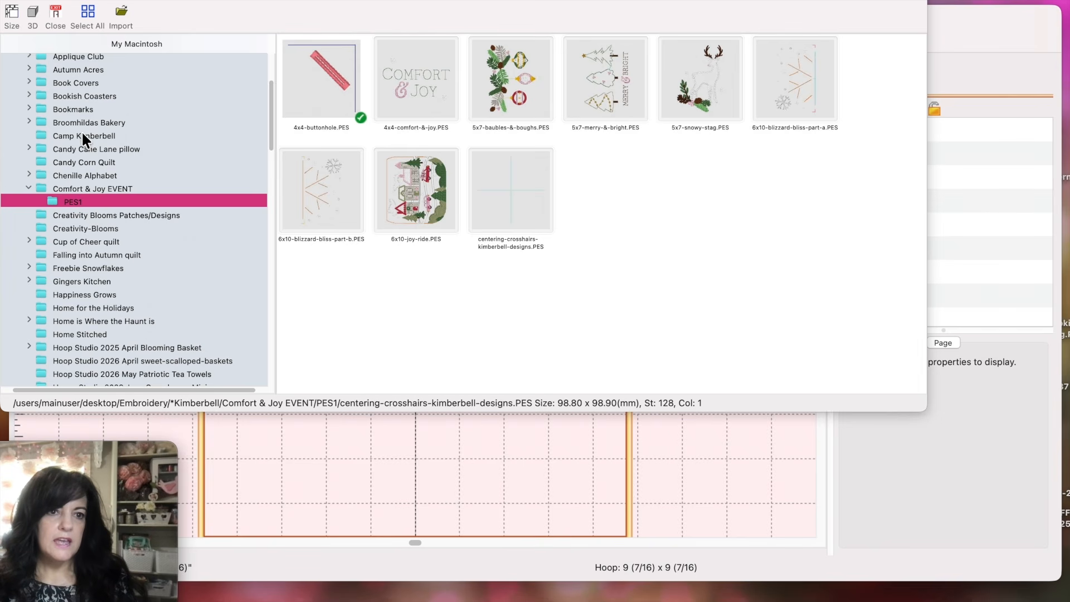
pyautogui.click(6, 1)
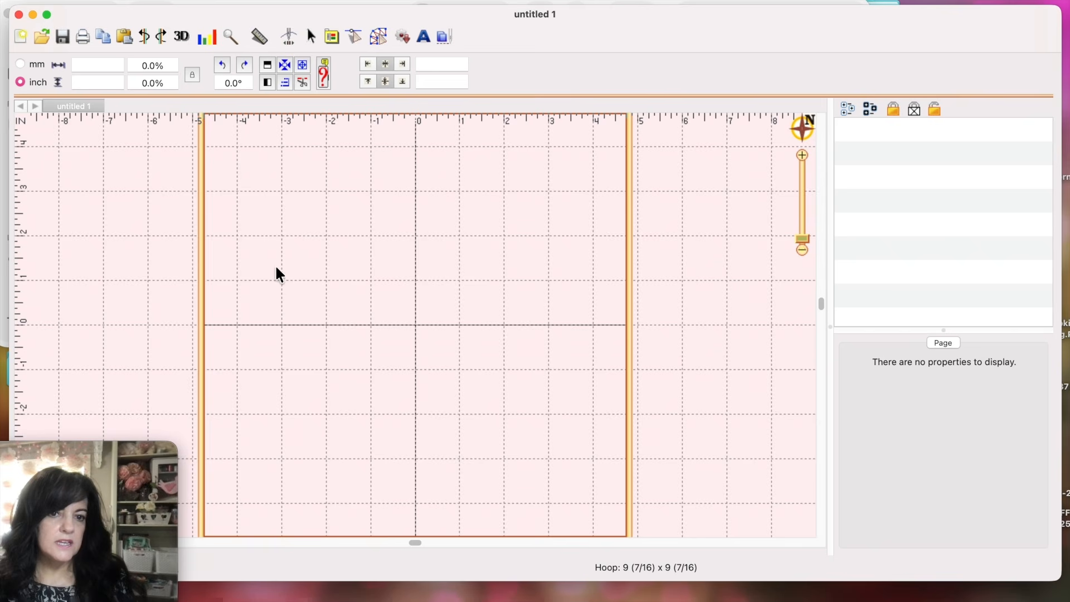
pyautogui.click(2, 178)
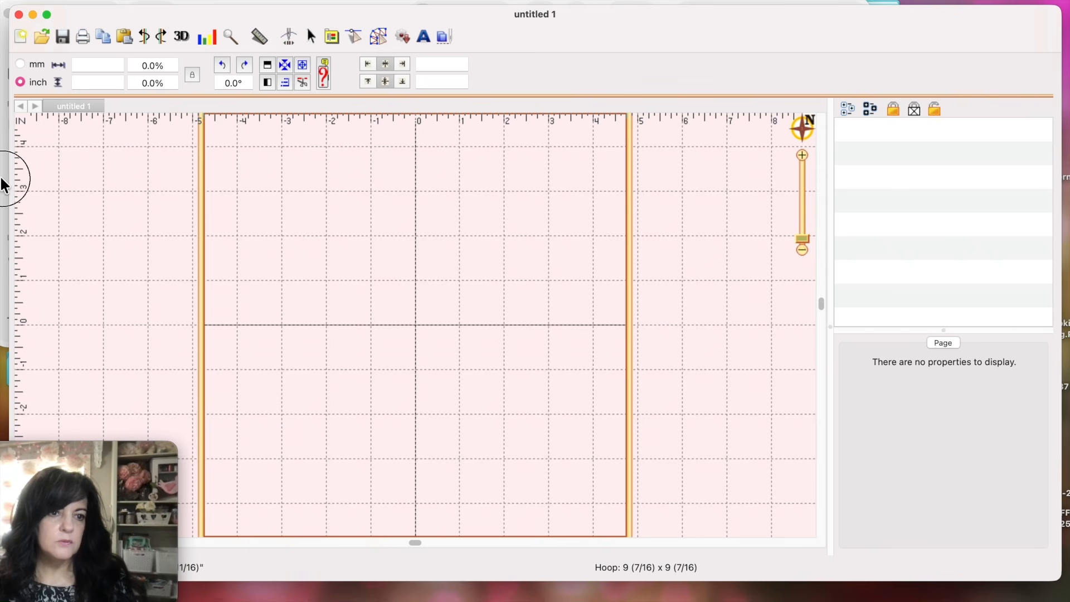
# Step: Navigate back through *Kimberbell to the Embroidery folder and browse its design folders
pyautogui.click(138, 16)
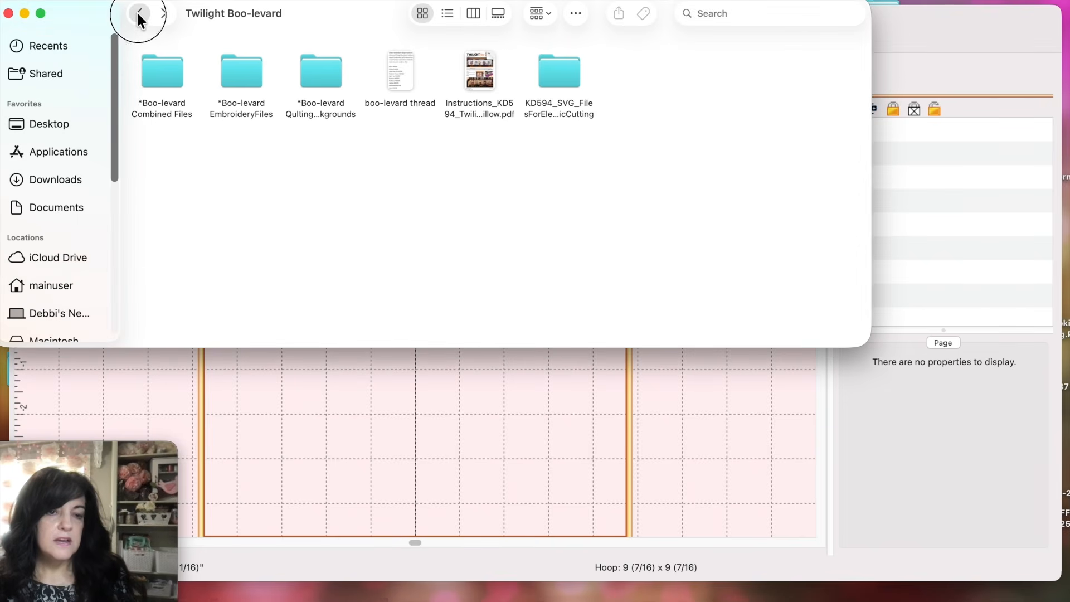
pyautogui.click(138, 15)
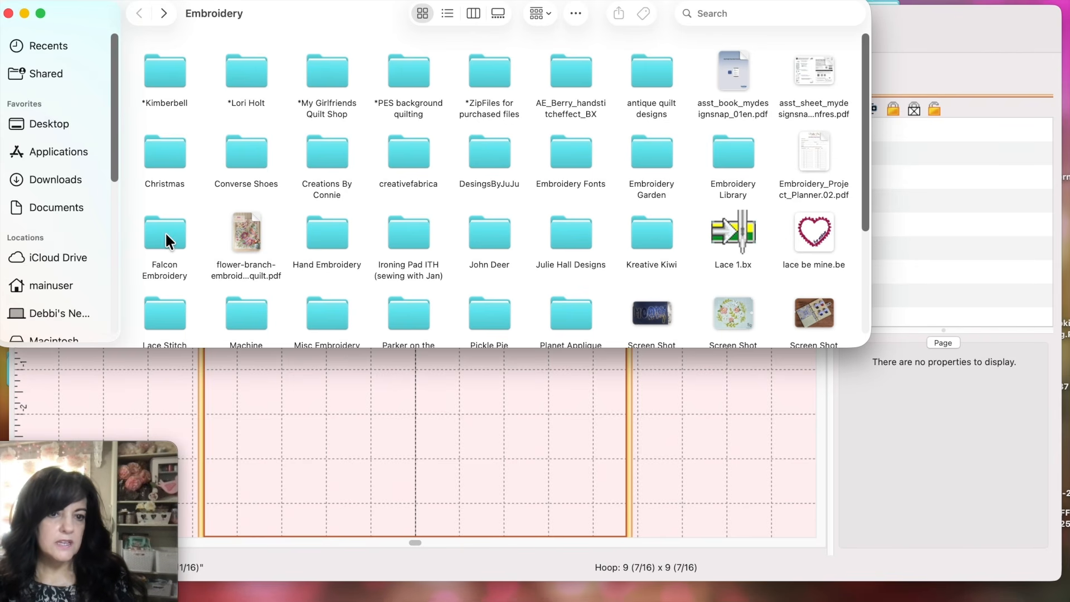
pyautogui.scroll(-3, 347, 225)
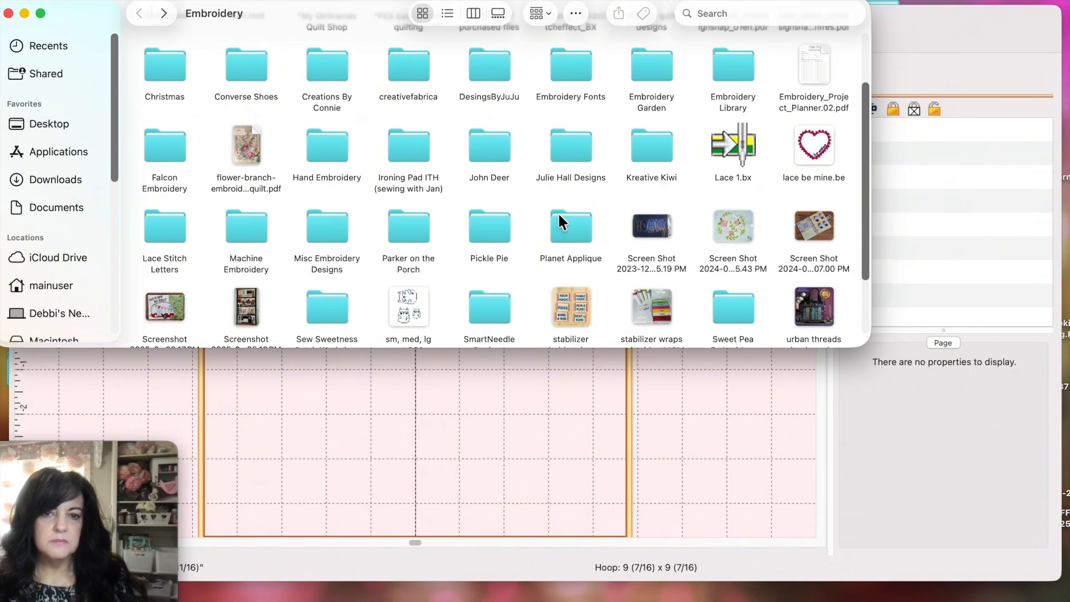
pyautogui.scroll(3, 558, 214)
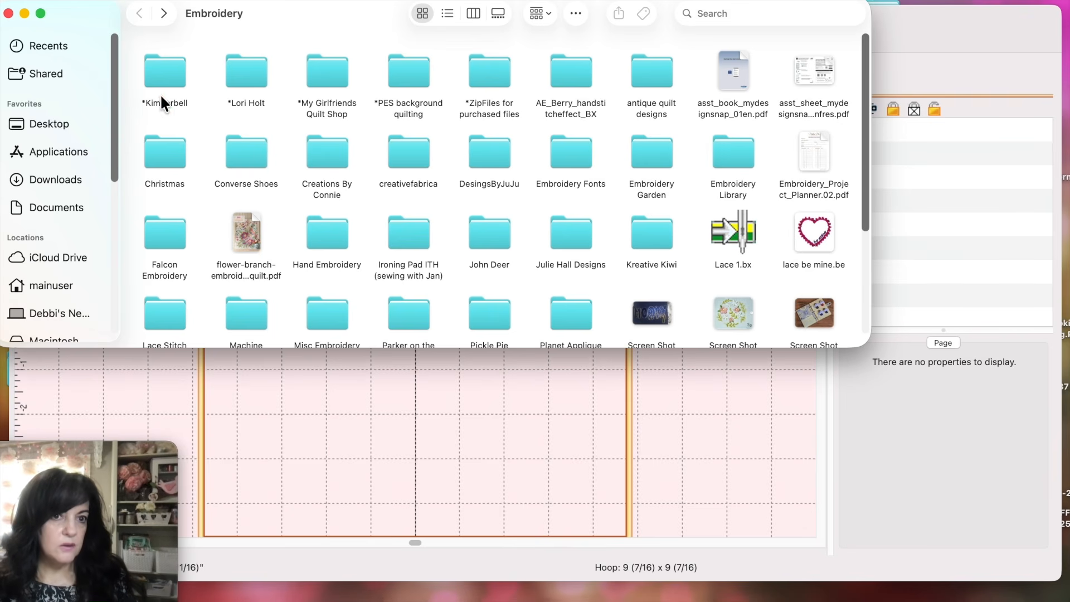
pyautogui.scroll(-5, 460, 199)
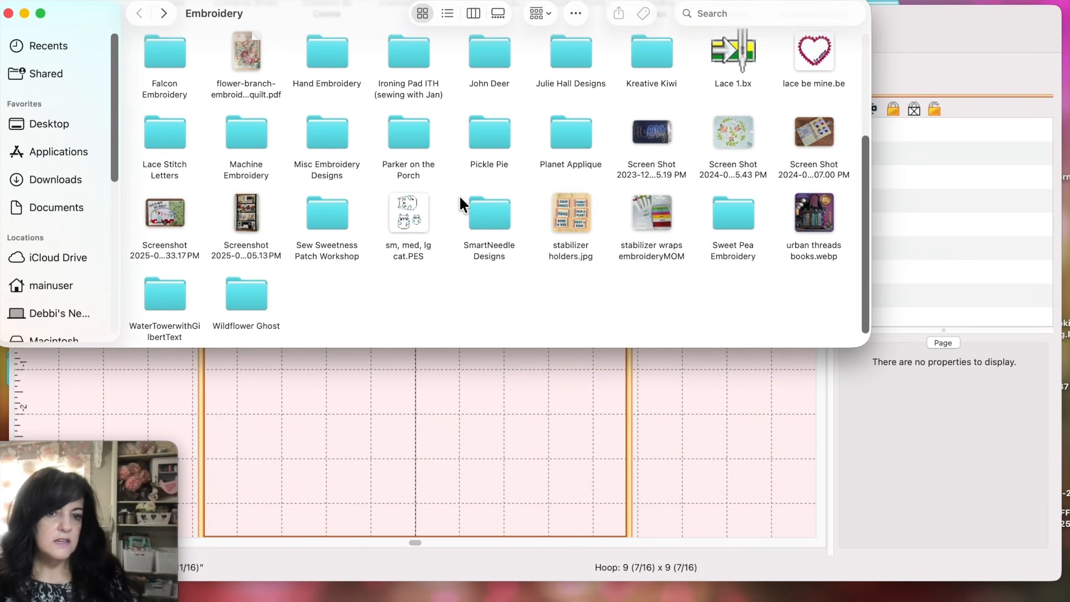
pyautogui.scroll(5, 478, 227)
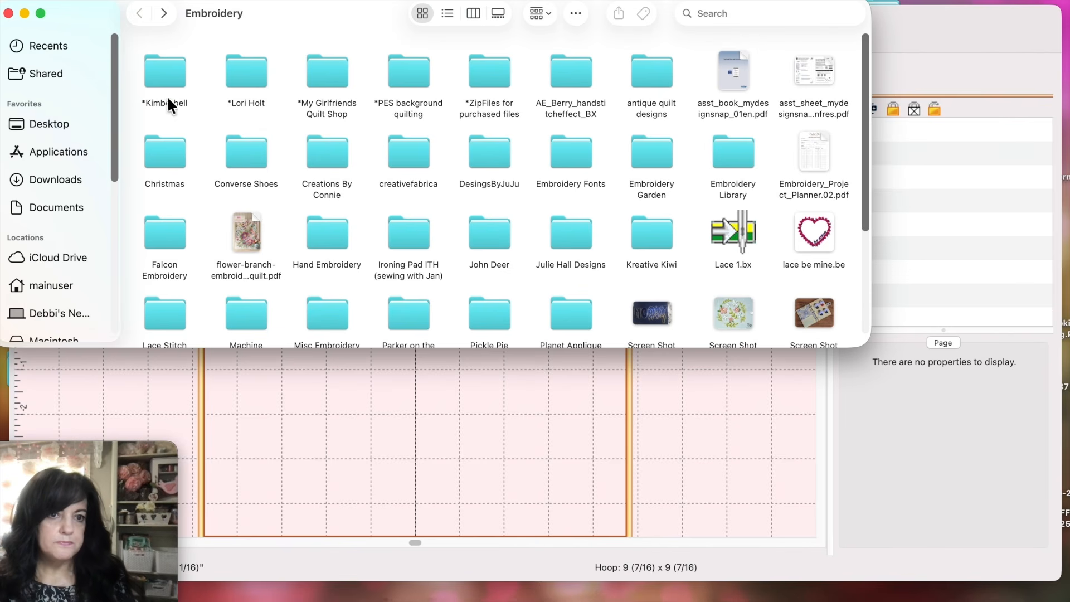
# Step: Open *Kimberbell > Twilight Boo-levard, peek into *Boo-levard Combined Files, then return
pyautogui.doubleClick(162, 69)
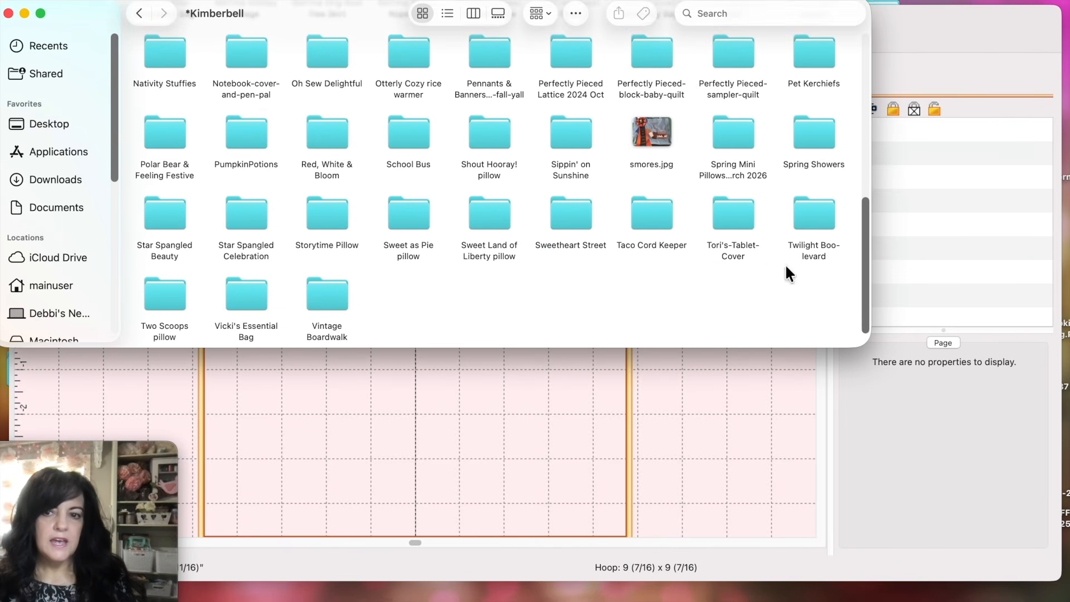
pyautogui.doubleClick(813, 217)
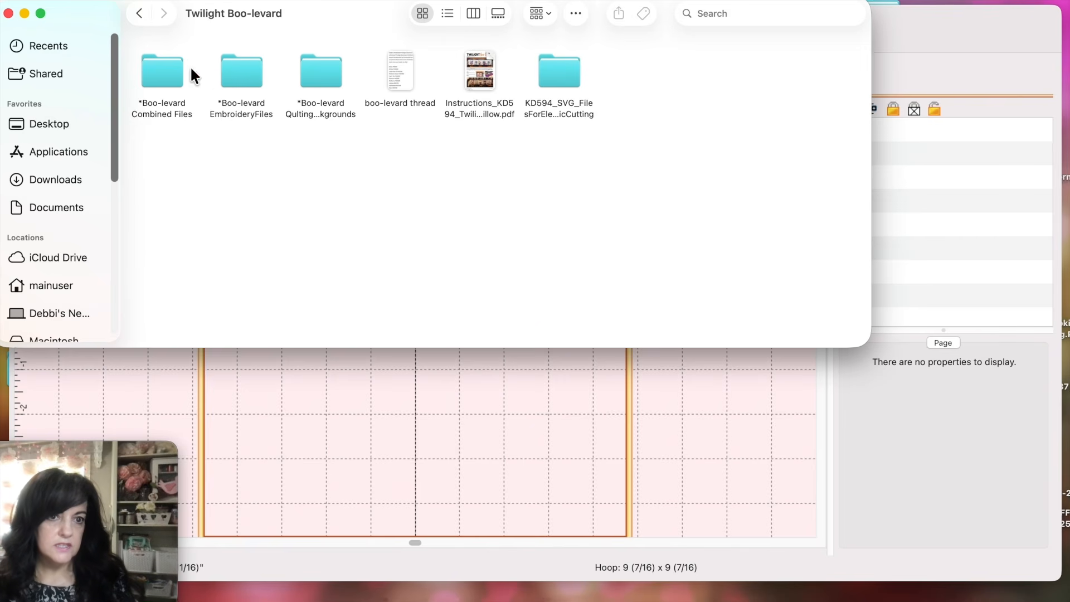
pyautogui.doubleClick(155, 79)
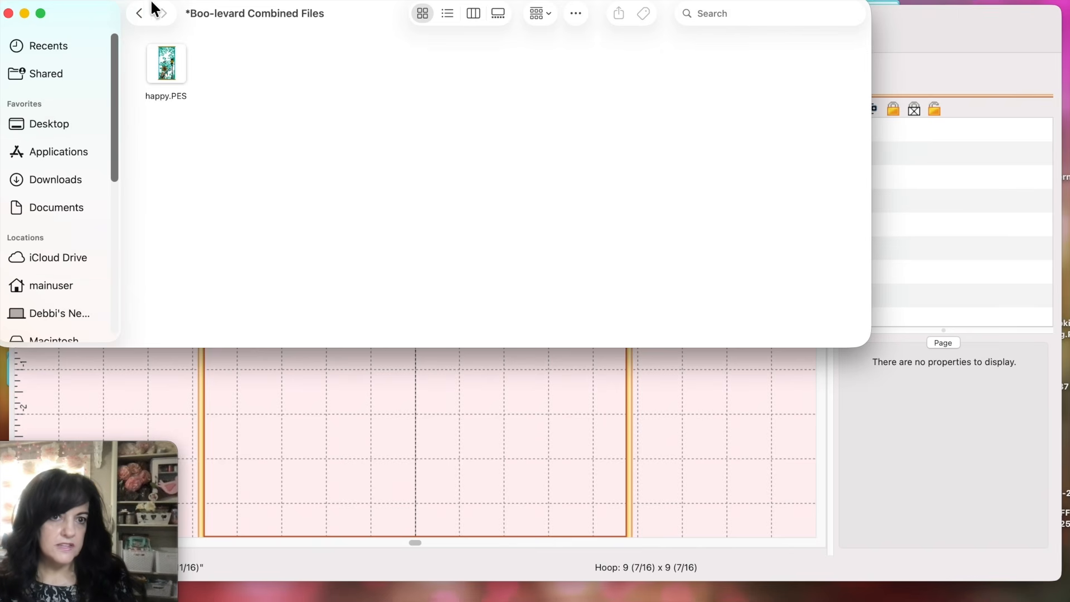
pyautogui.click(139, 14)
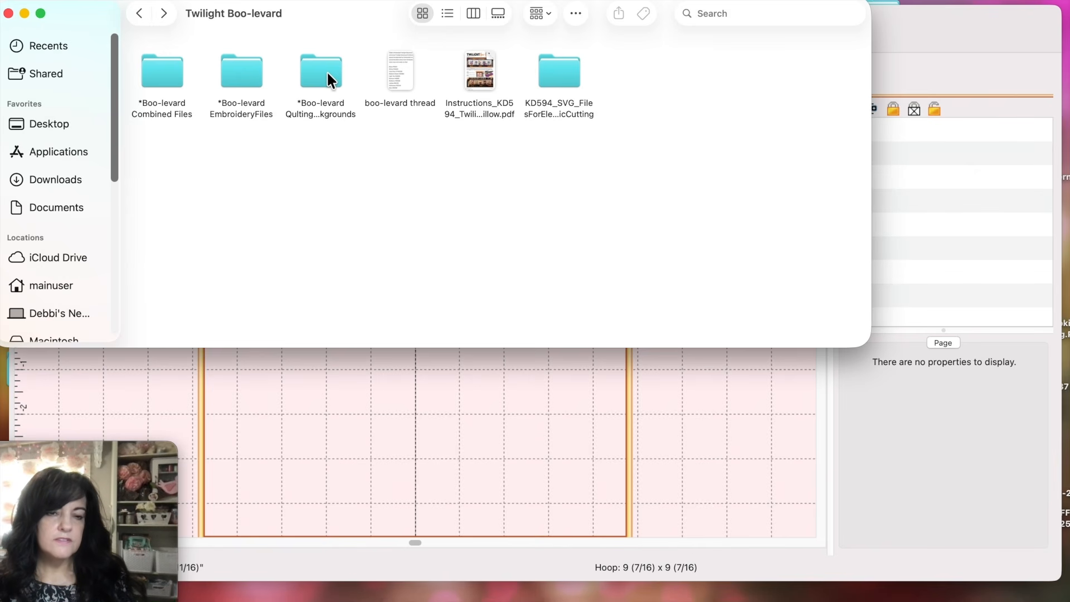
# Step: Drag kdq013-6x8-halloween-1.PES from the quilting backgrounds folder into the Embrilliance hoop
pyautogui.doubleClick(311, 72)
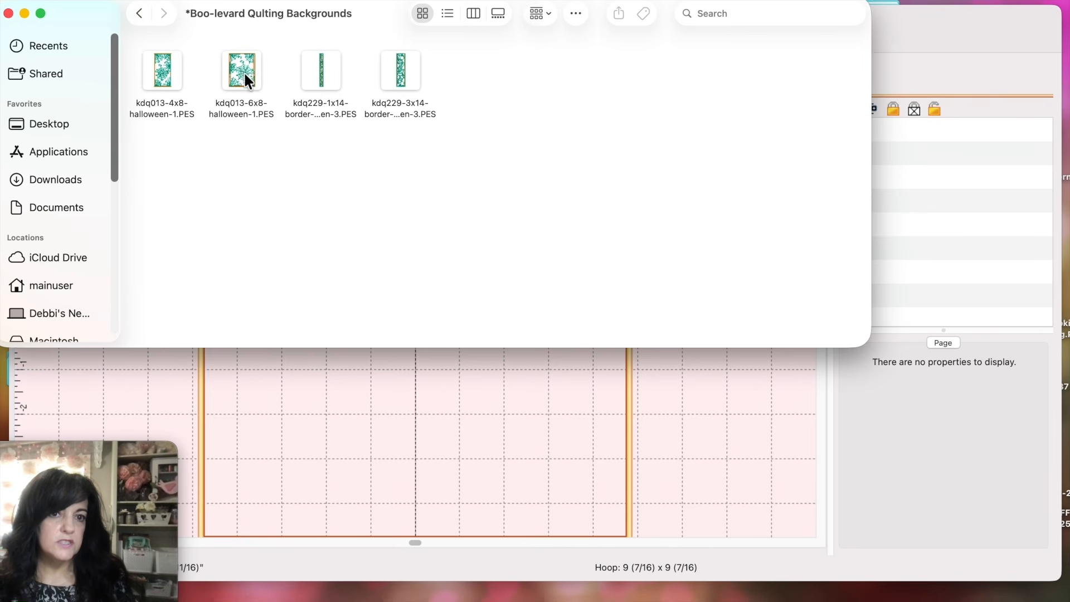
pyautogui.moveTo(246, 64); pyautogui.dragTo(316, 409)
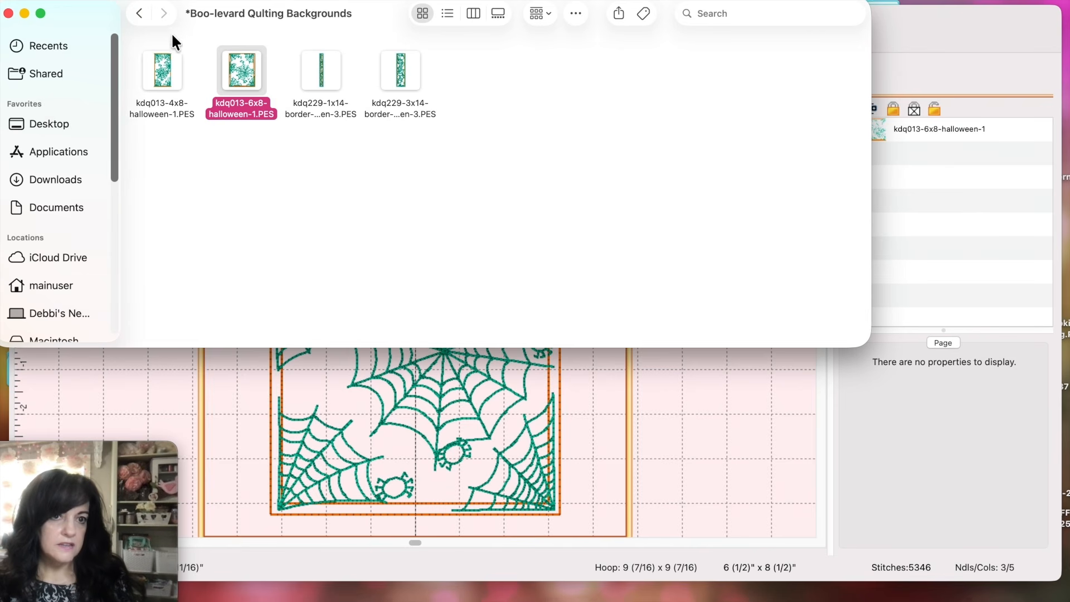
pyautogui.click(140, 13)
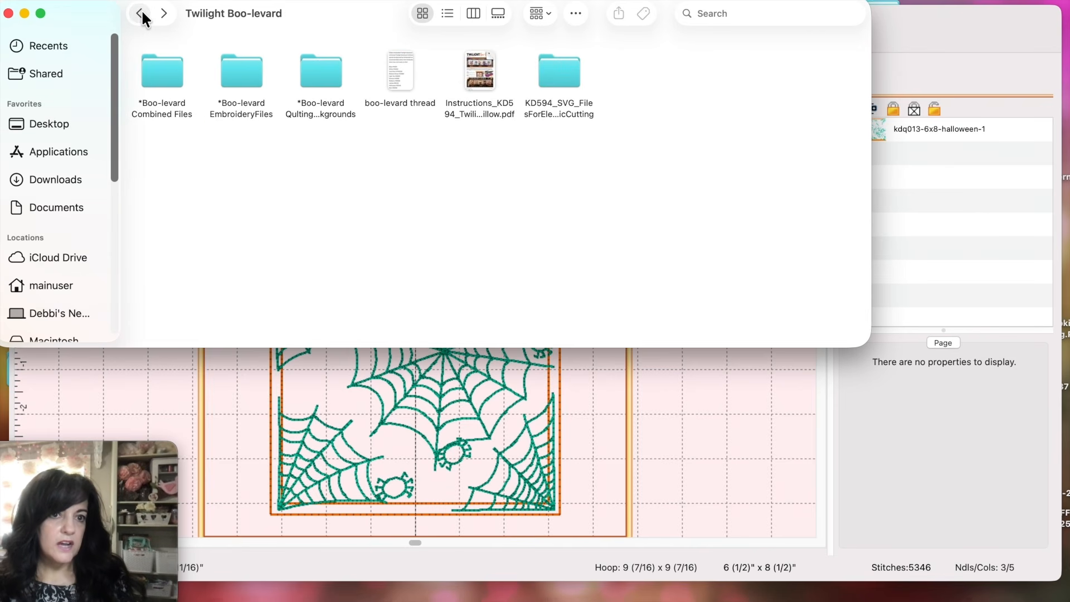
# Step: Go back to *Kimberbell and open the *Kimberbell QUILTING Designs folder
pyautogui.click(142, 14)
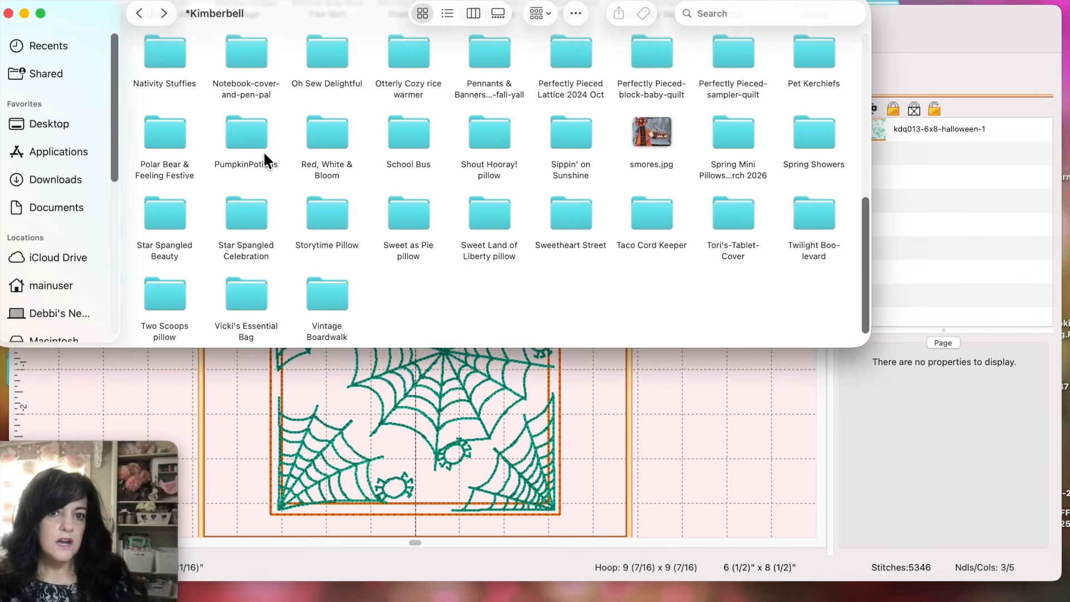
pyautogui.scroll(10, 264, 150)
pyautogui.scroll(2, 265, 150)
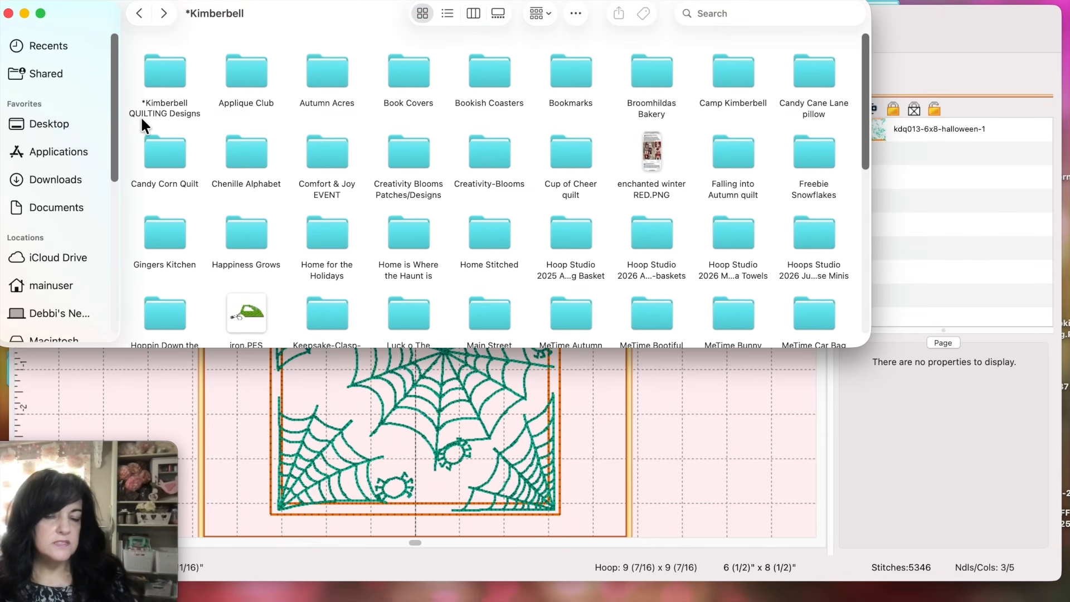
pyautogui.doubleClick(168, 75)
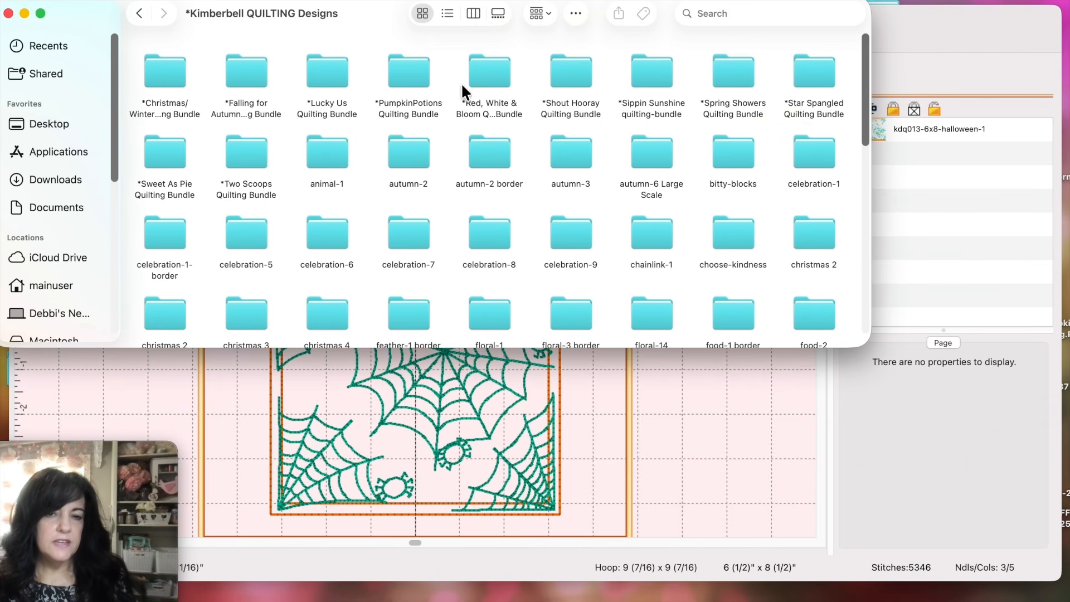
pyautogui.scroll(-5, 440, 186)
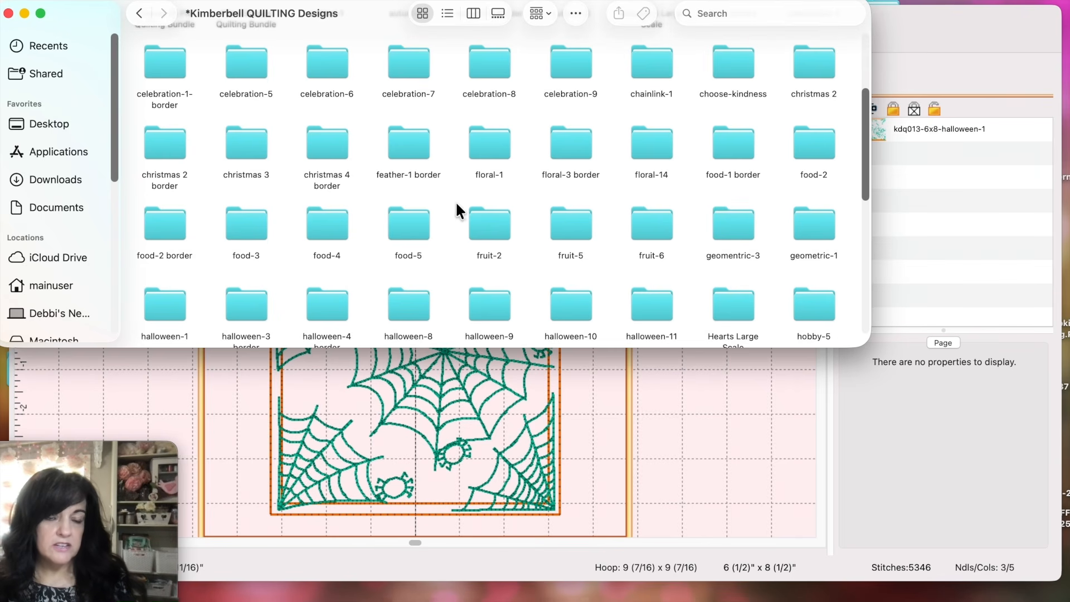
pyautogui.scroll(5, 422, 220)
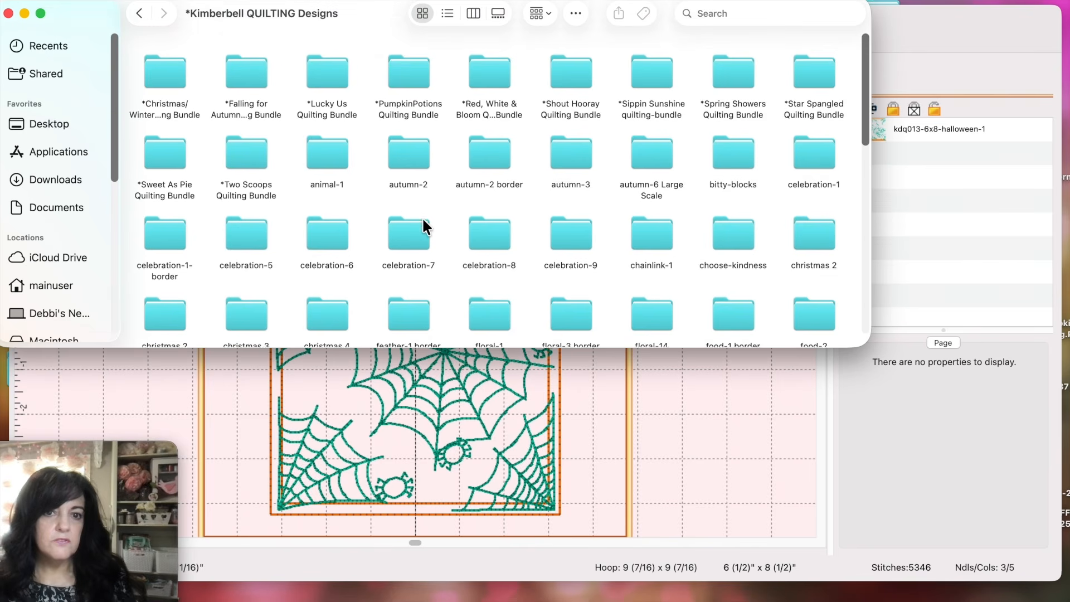
# Step: Peek into PumpkinPotions Quilting Bundle > halloween-1, then return to QUILTING Designs
pyautogui.doubleClick(409, 72)
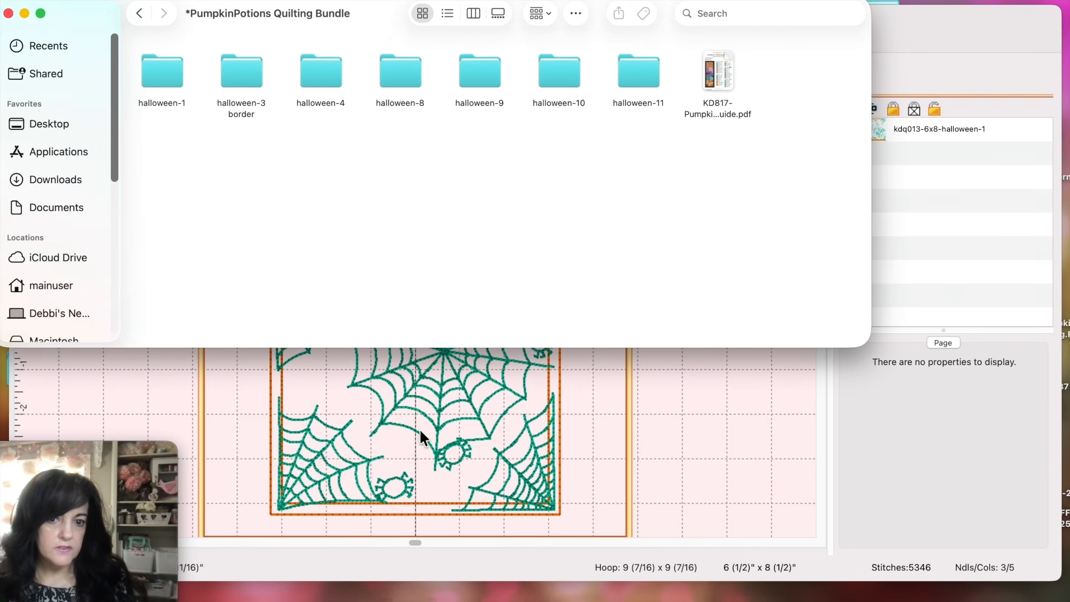
pyautogui.doubleClick(165, 76)
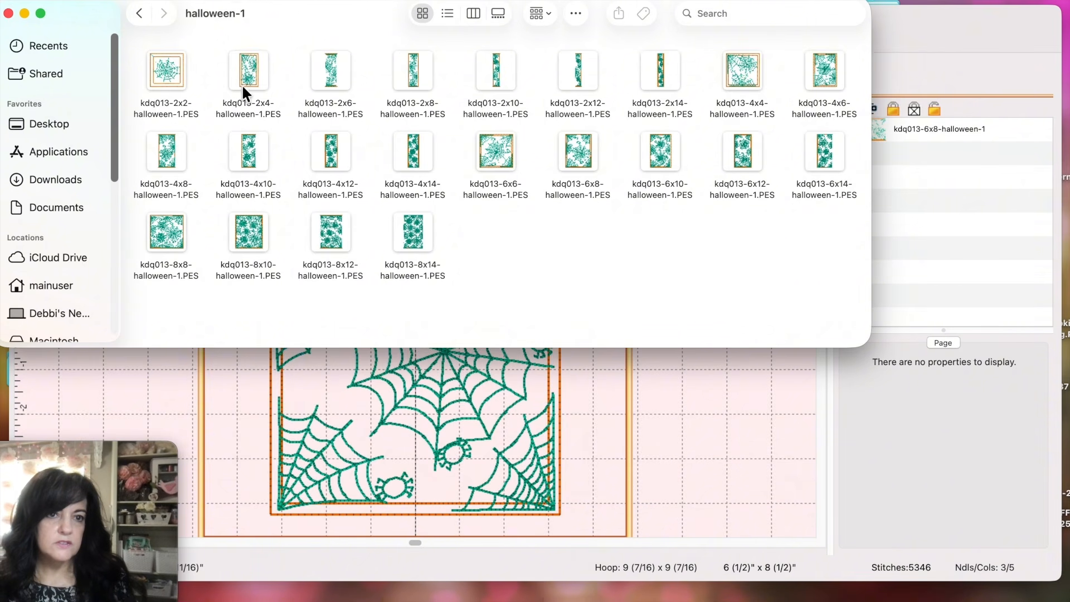
pyautogui.click(137, 15)
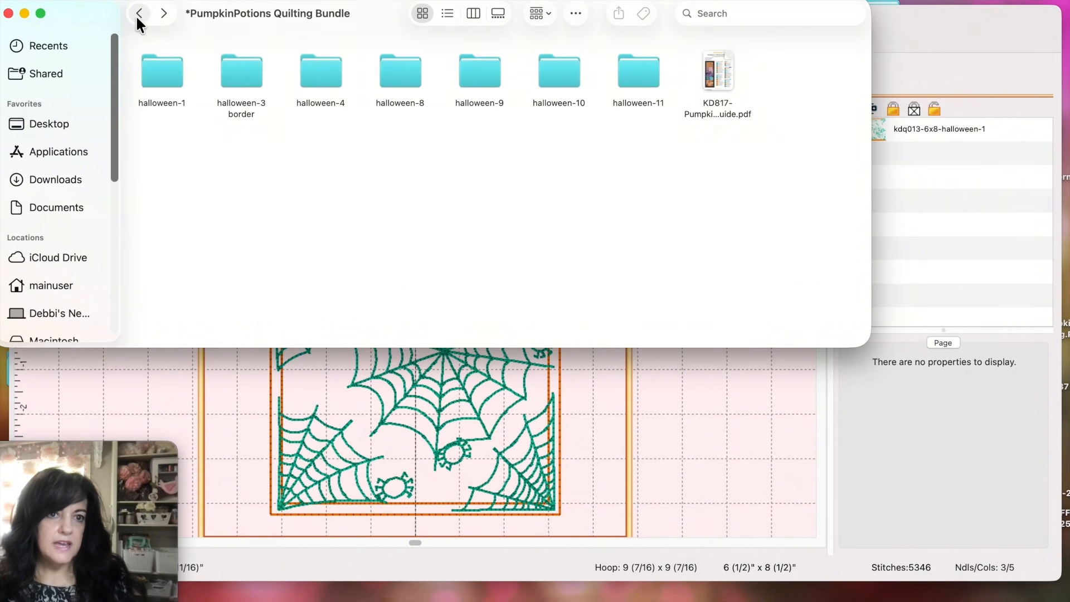
pyautogui.click(137, 15)
pyautogui.scroll(-10, 212, 104)
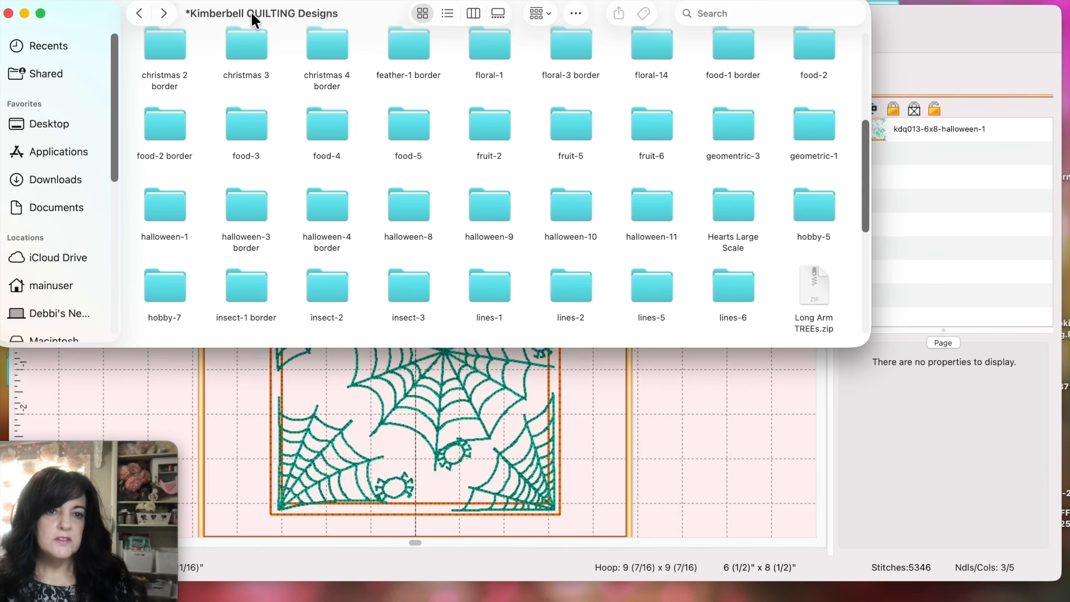
# Step: Return to *Kimberbell and open Twilight Boo-levard > Boo-levard EmbroideryFiles
pyautogui.click(140, 13)
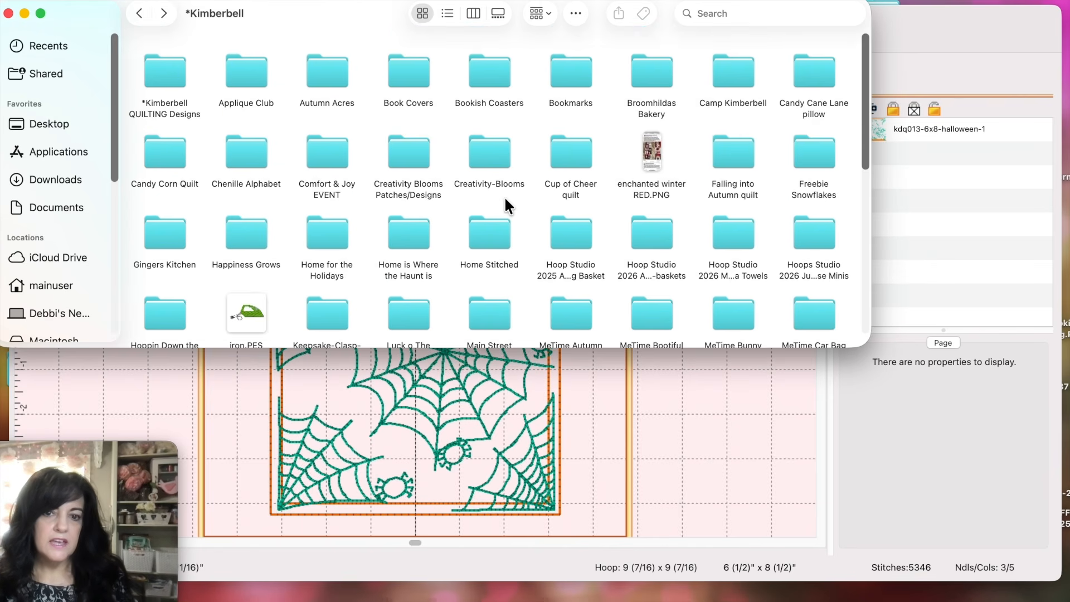
pyautogui.scroll(-10, 504, 196)
pyautogui.doubleClick(810, 213)
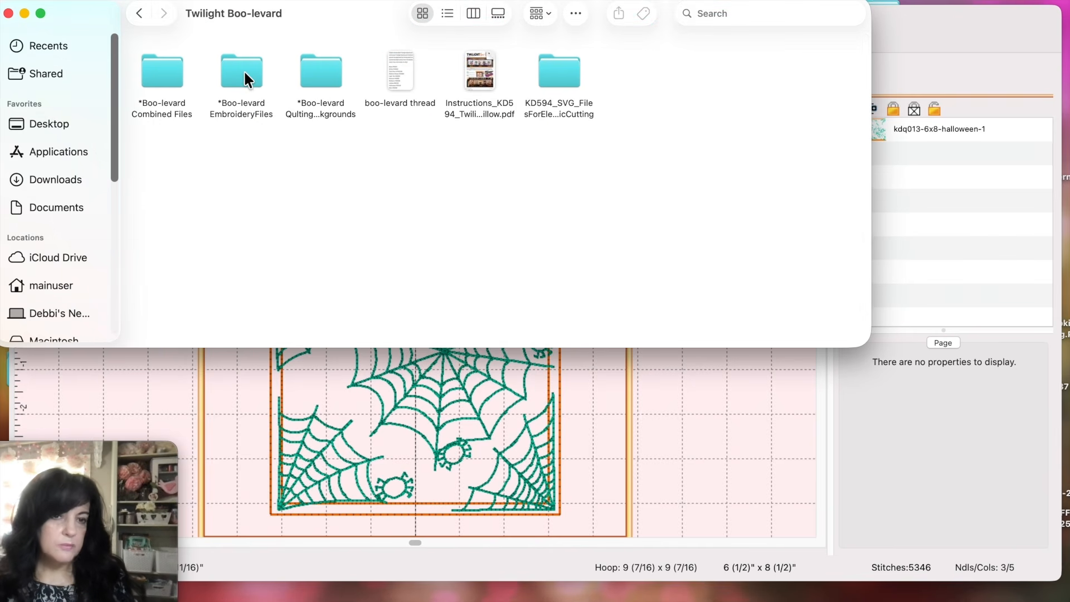
pyautogui.click(243, 72)
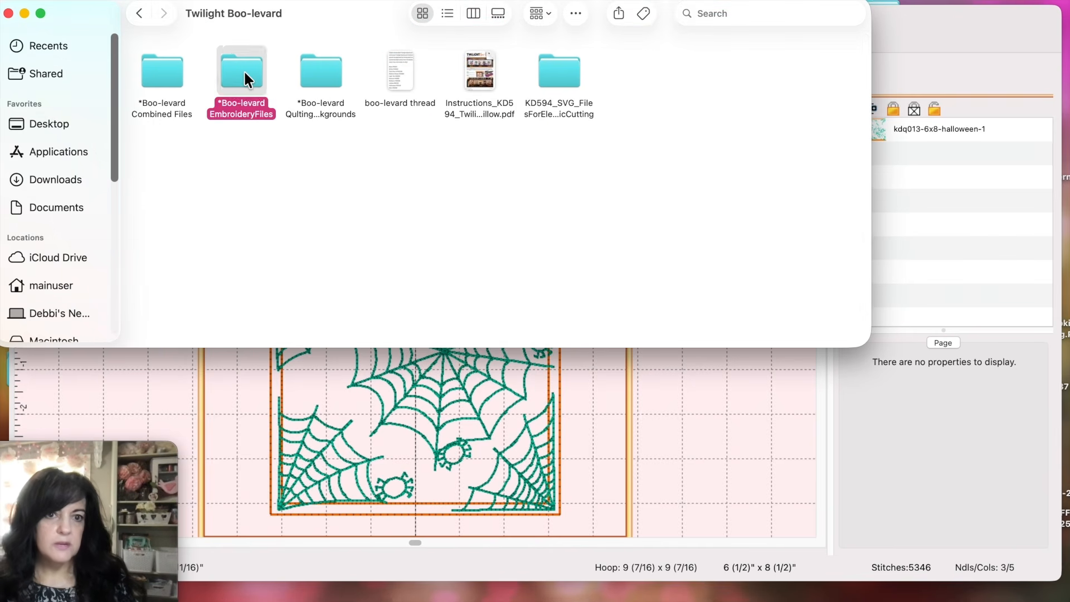
pyautogui.doubleClick(244, 71)
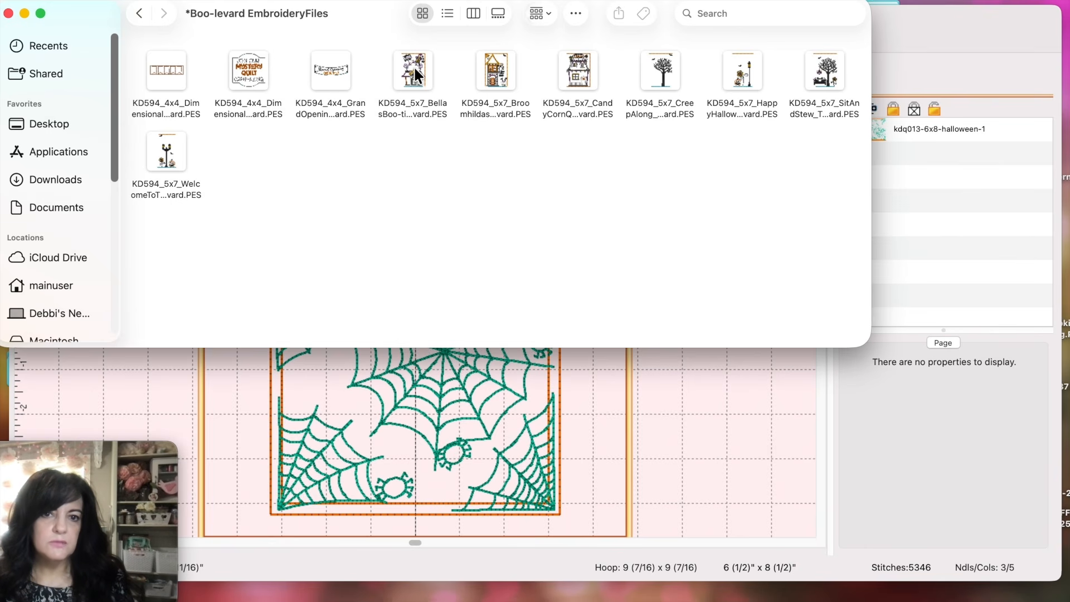
# Step: Add the KD594 5x7 Bella's Boo-tique house over the spiderweb and nudge it down to -(9/16)"
pyautogui.moveTo(413, 66); pyautogui.dragTo(383, 376)
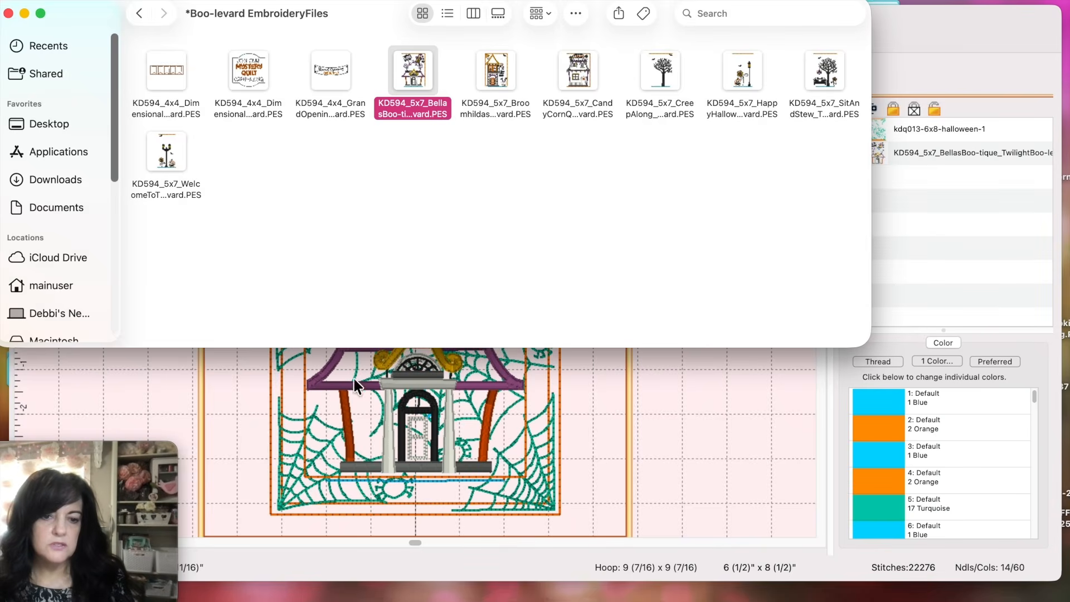
pyautogui.click(235, 380)
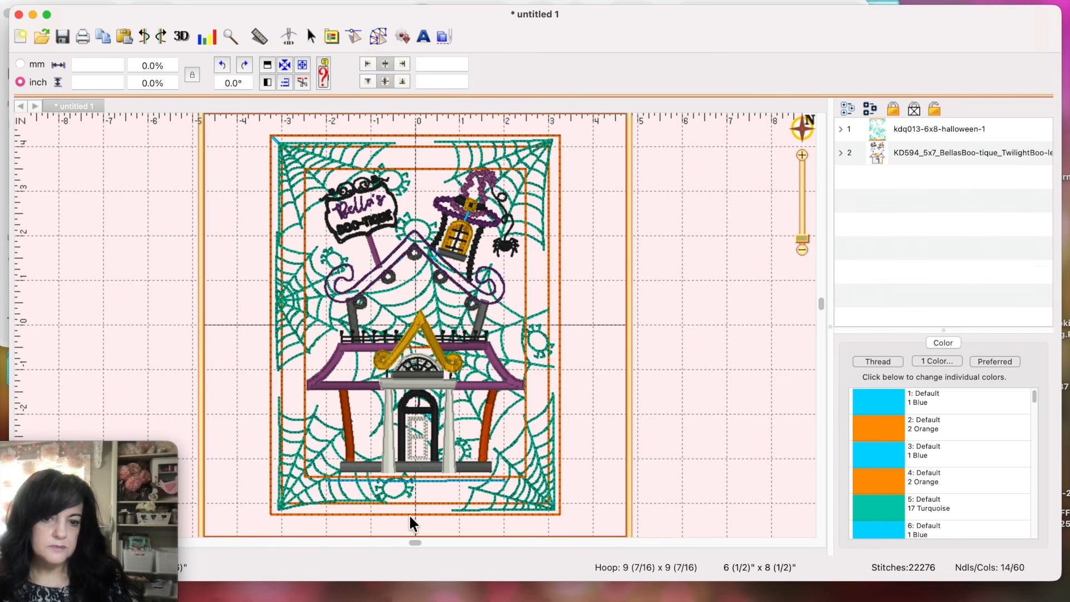
pyautogui.click(387, 389)
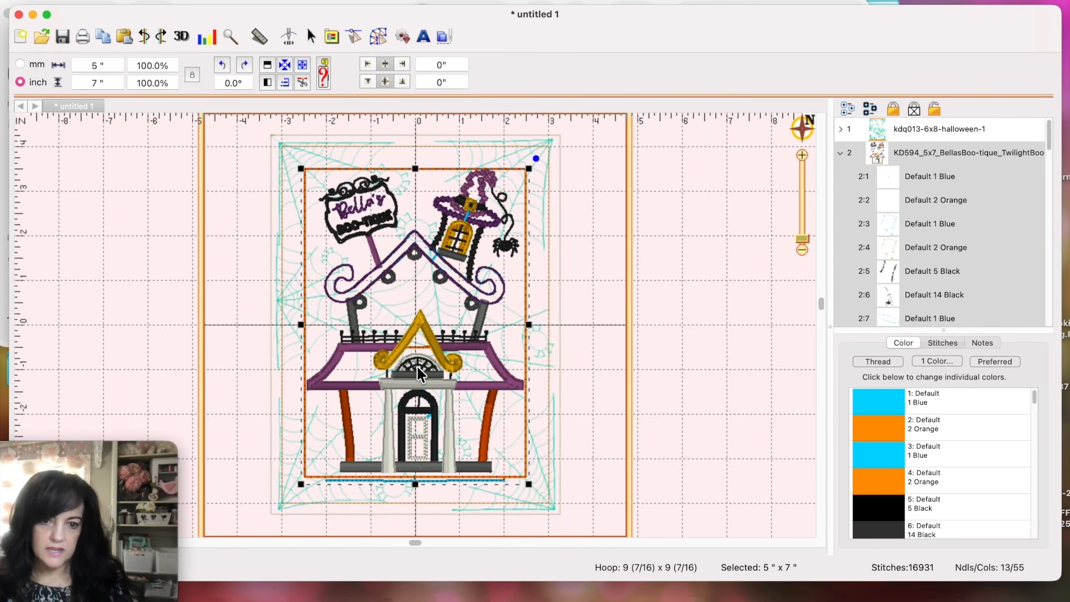
pyautogui.press('Down')
pyautogui.press('Down')
pyautogui.press('Down')
pyautogui.press('Down')
pyautogui.press('Down')
pyautogui.press('Down')
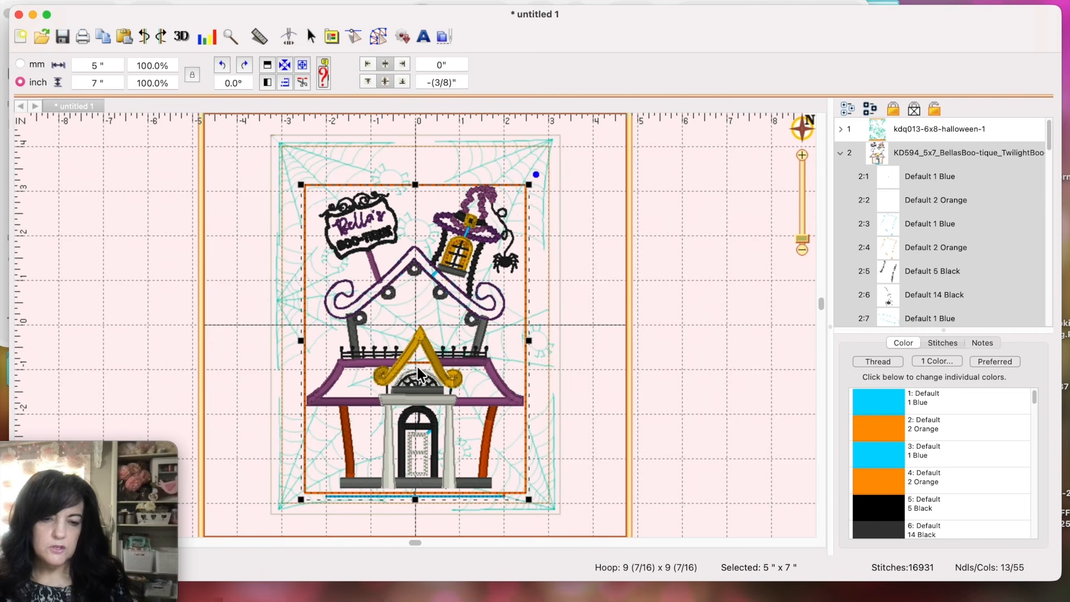
pyautogui.press('Down')
pyautogui.press('Down')
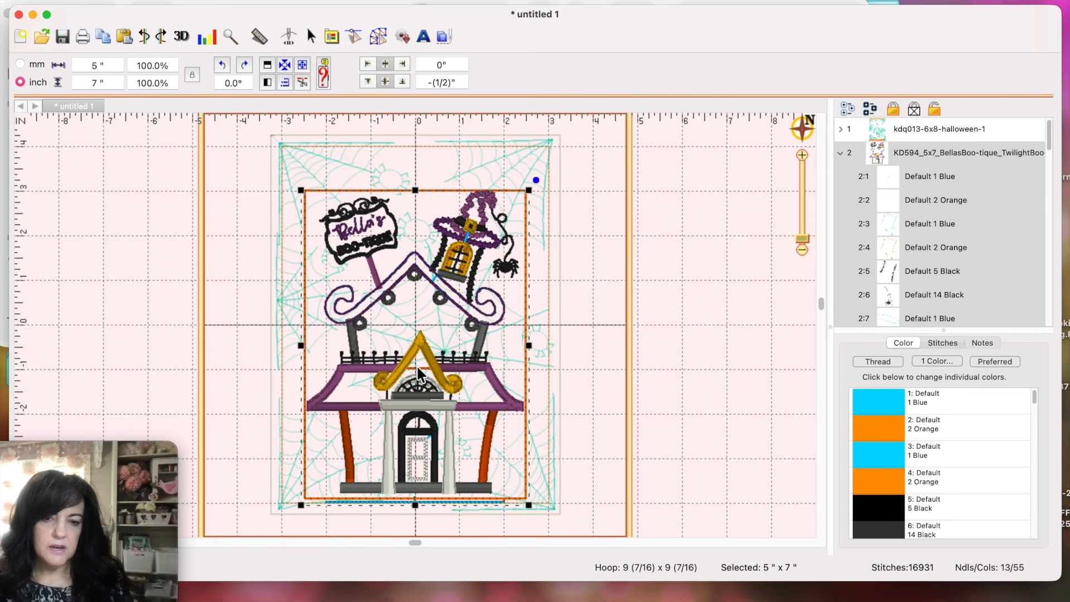
pyautogui.press('Down')
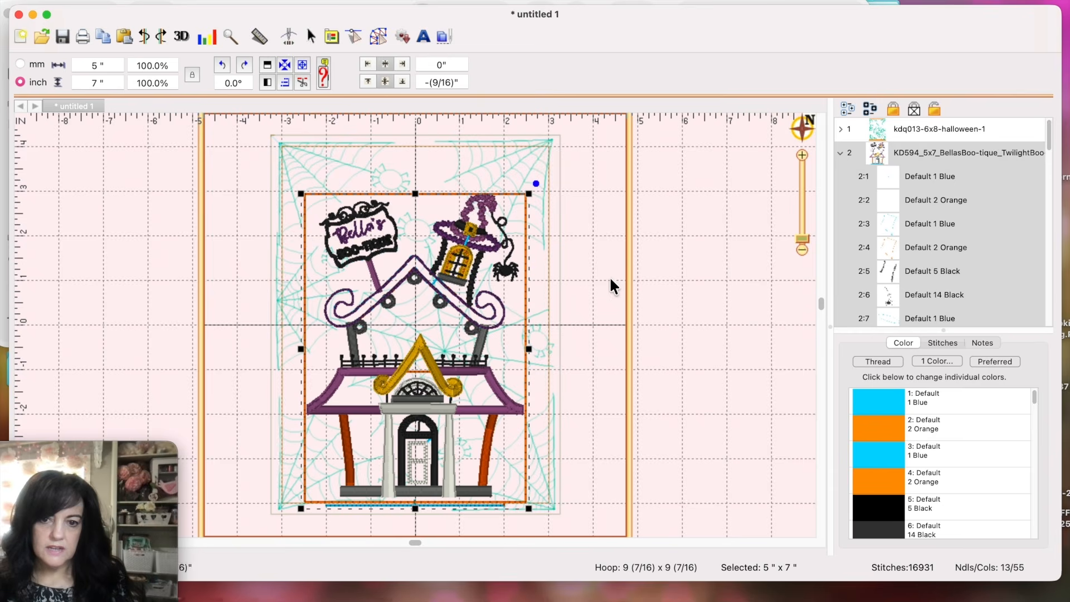
pyautogui.press('super+a')
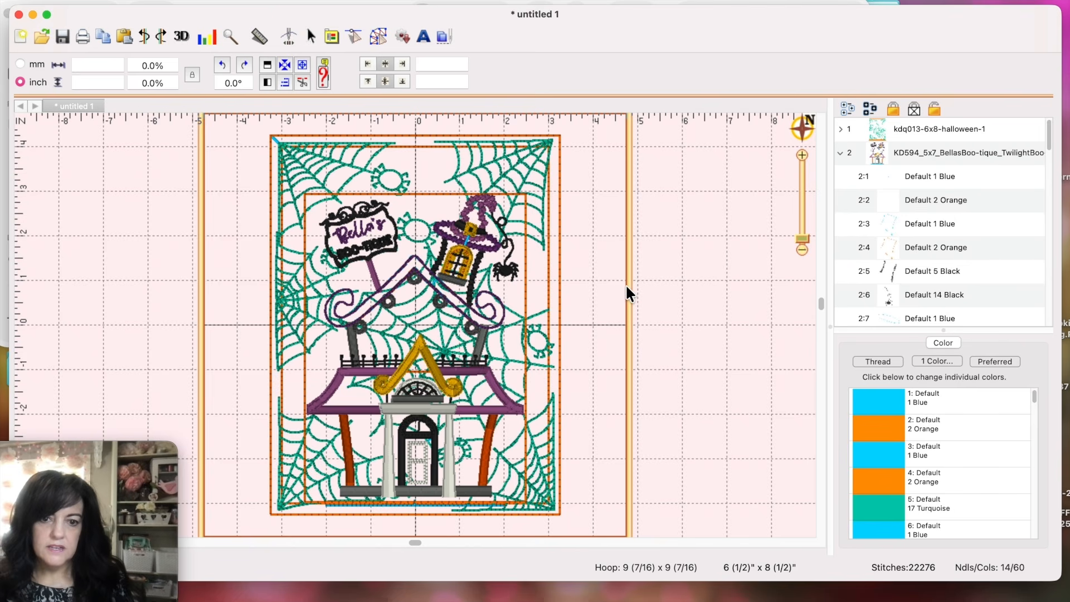
pyautogui.click(404, 359)
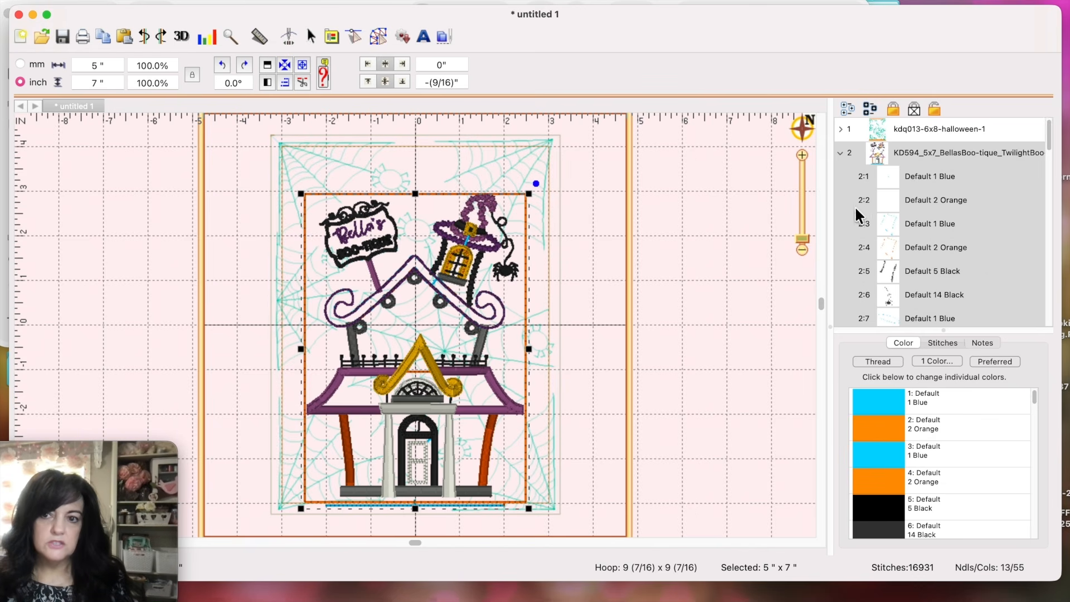
# Step: Inspect the house design's first blue and orange layers in the object list
pyautogui.click(773, 236)
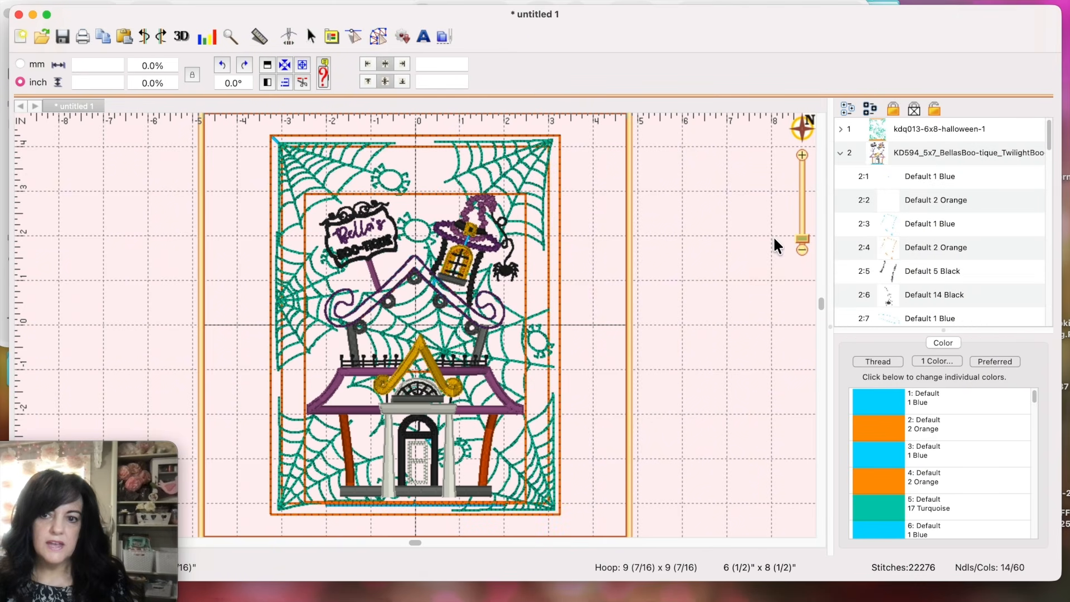
pyautogui.click(848, 156)
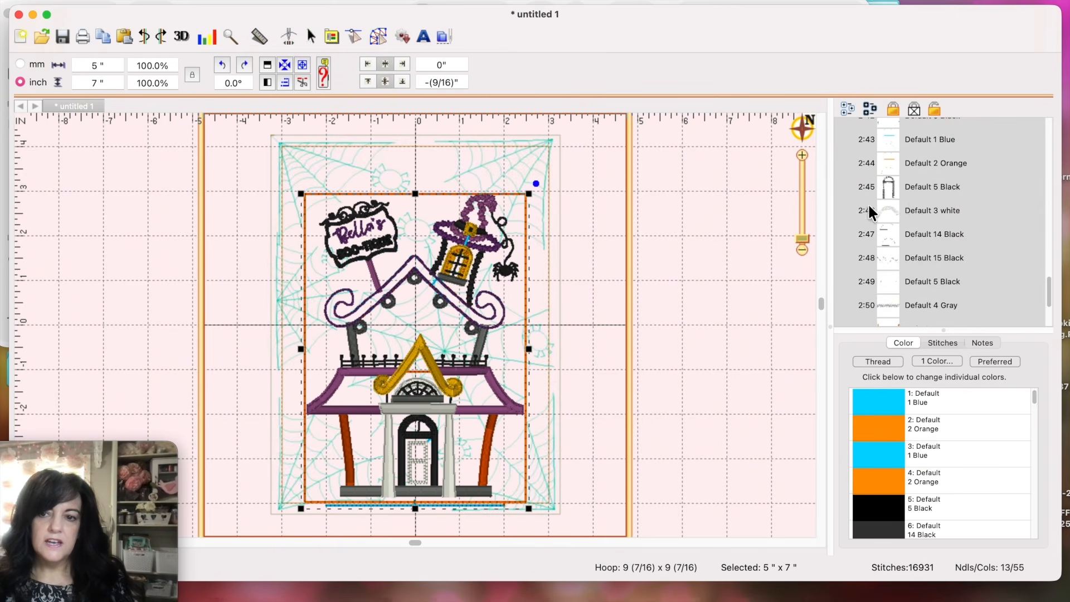
pyautogui.click(855, 224)
pyautogui.scroll(10, 940, 218)
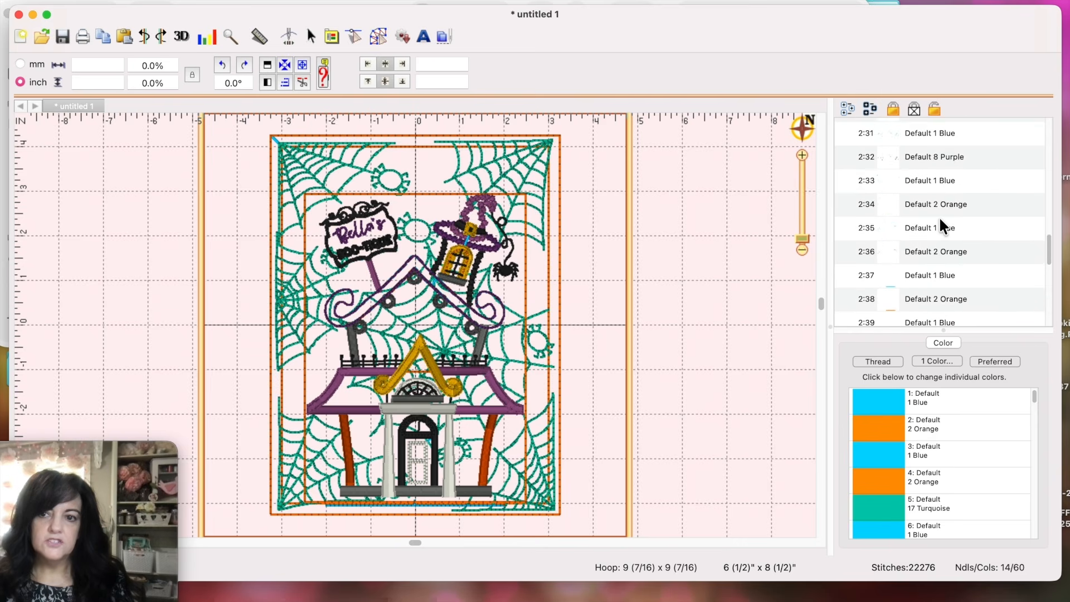
pyautogui.scroll(20, 939, 216)
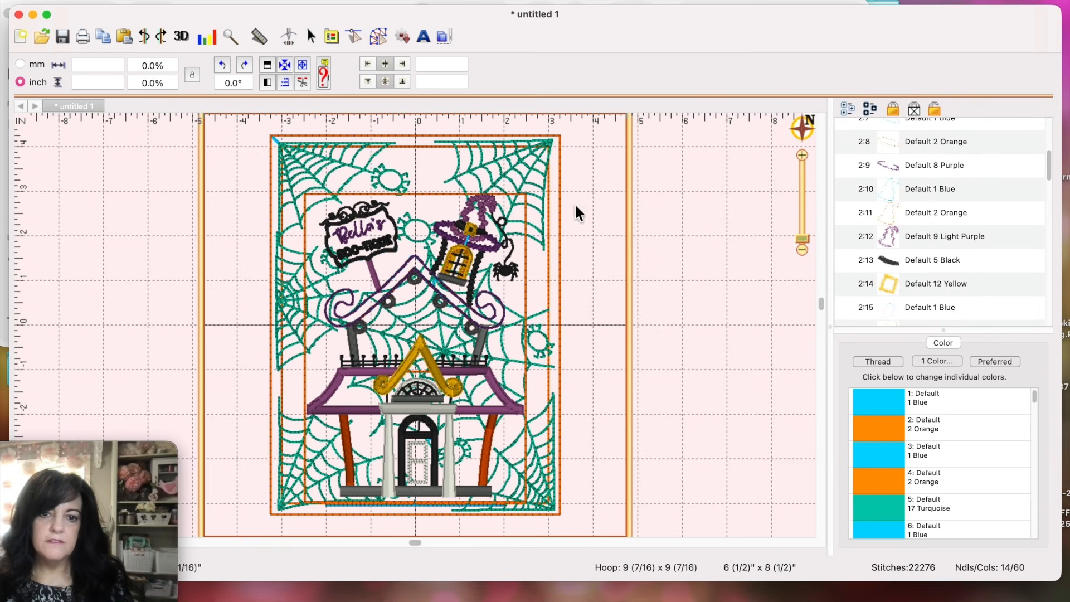
pyautogui.scroll(10, 985, 279)
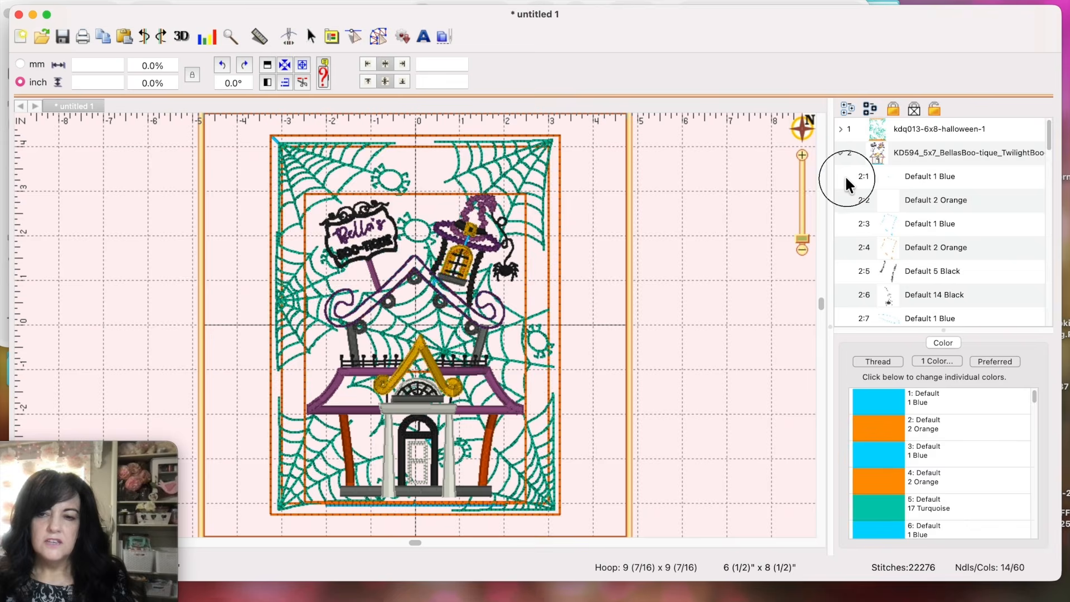
pyautogui.click(846, 179)
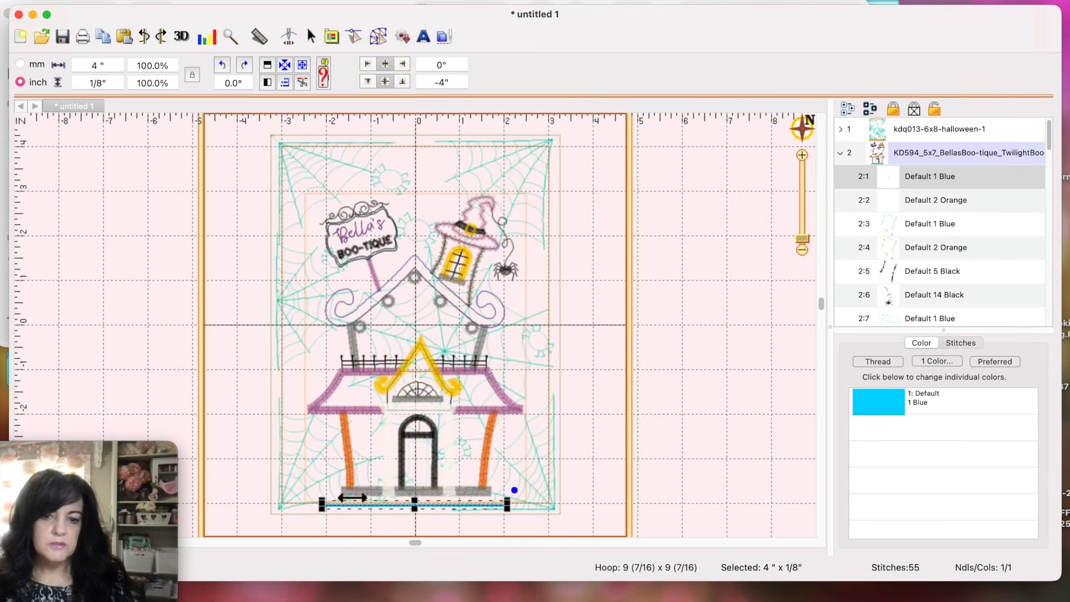
pyautogui.click(854, 198)
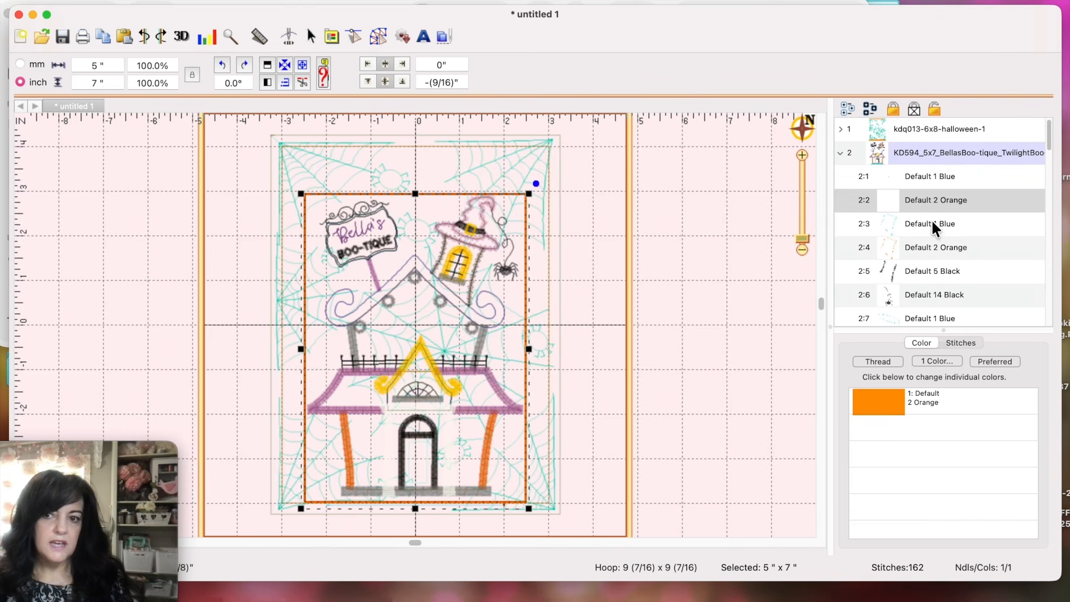
# Step: Delete rows 2:1 and 2:2, the house's first blue and orange layers
pyautogui.click(861, 172)
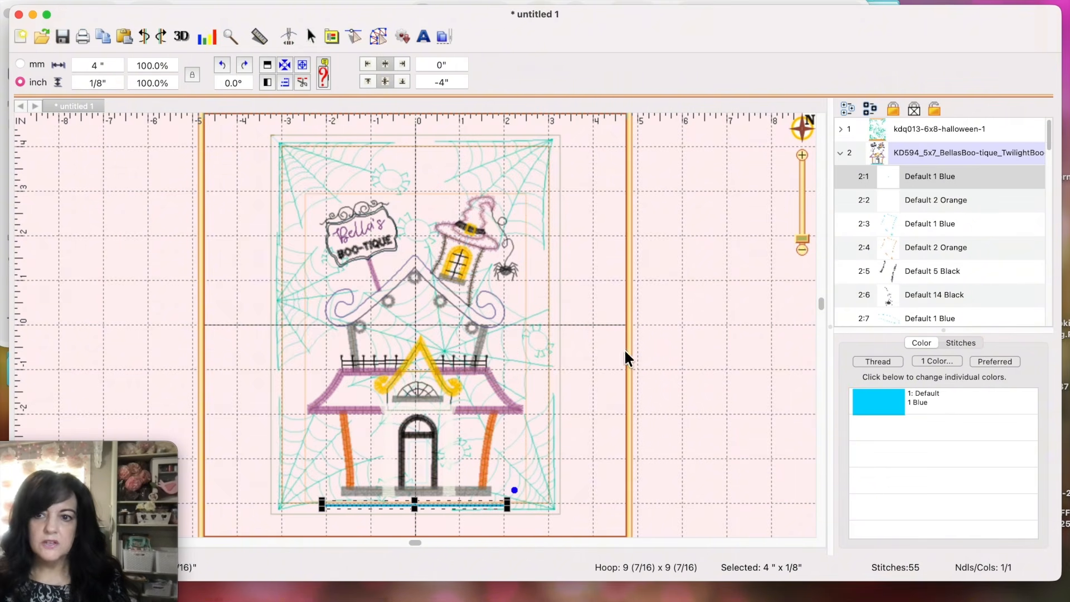
pyautogui.keyDown('shift'); pyautogui.click(861, 199); pyautogui.keyUp('shift')
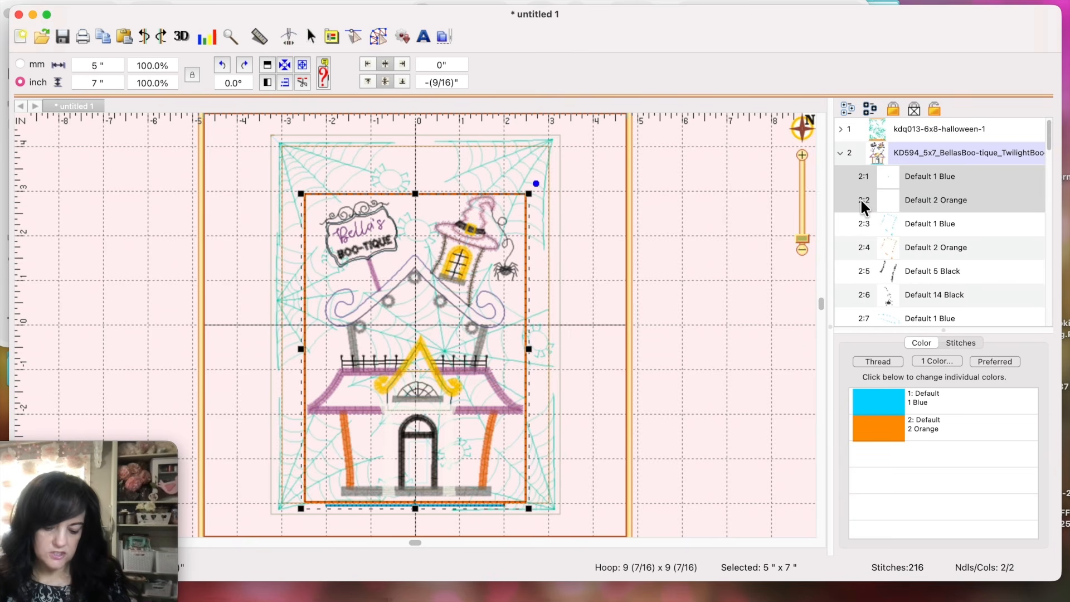
pyautogui.press('Delete')
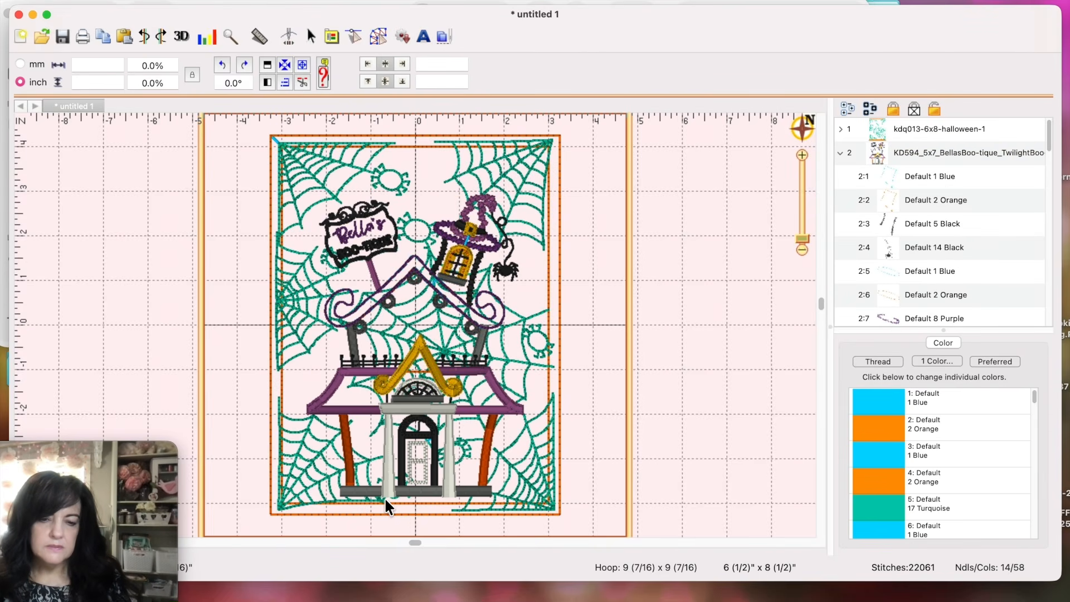
# Step: Nudge the trimmed house design down twice to a -(9/16)" vertical position
pyautogui.click(449, 487)
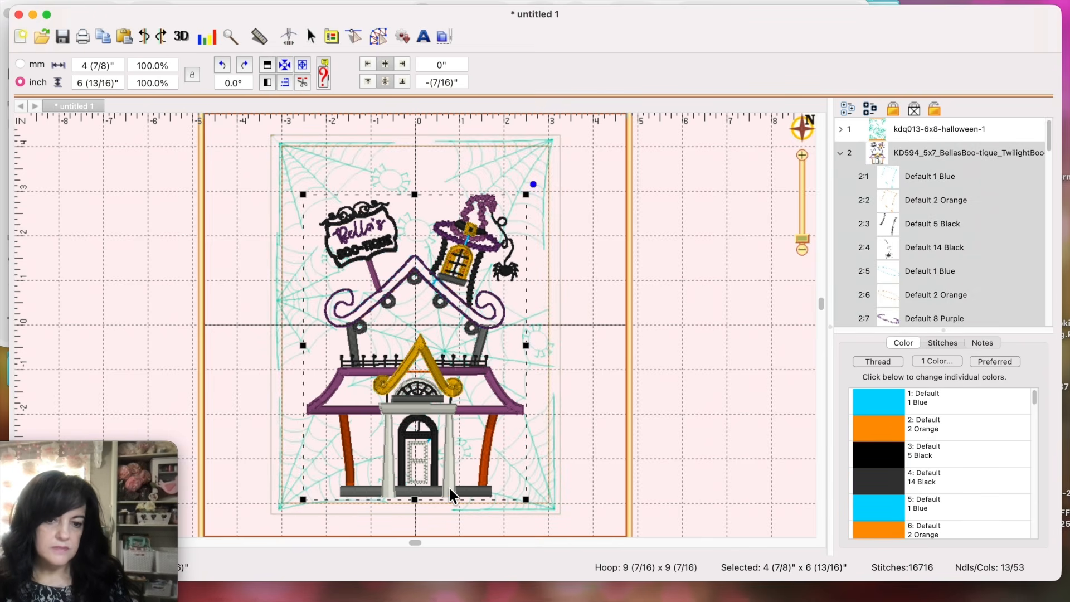
pyautogui.press('Down')
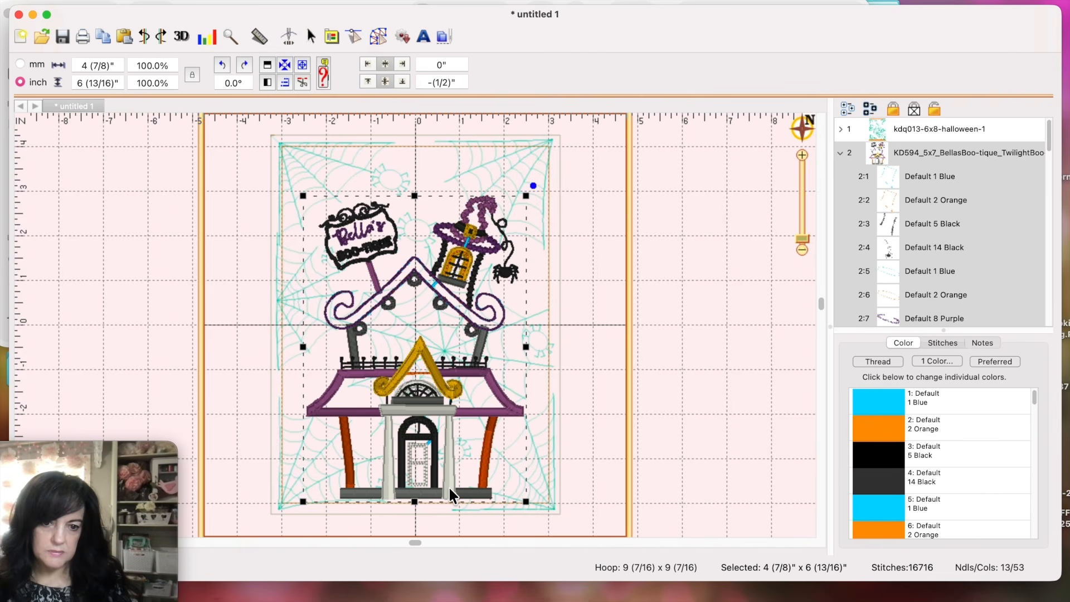
pyautogui.press('Down')
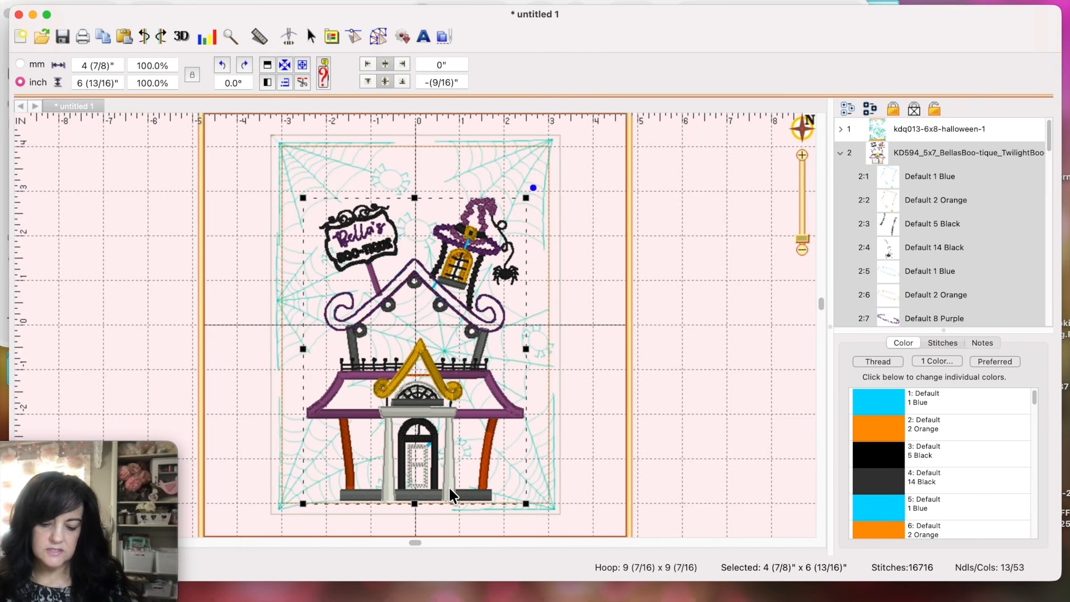
pyautogui.click(597, 396)
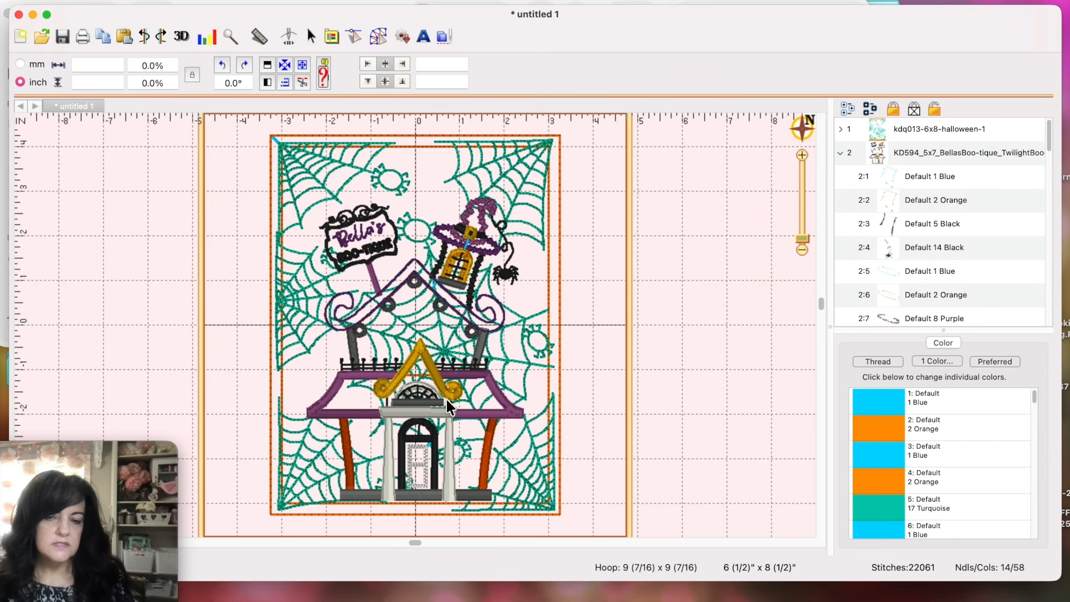
# Step: Expand the spiderweb background's layers and inspect its blue, orange and turquoise blocks
pyautogui.click(840, 128)
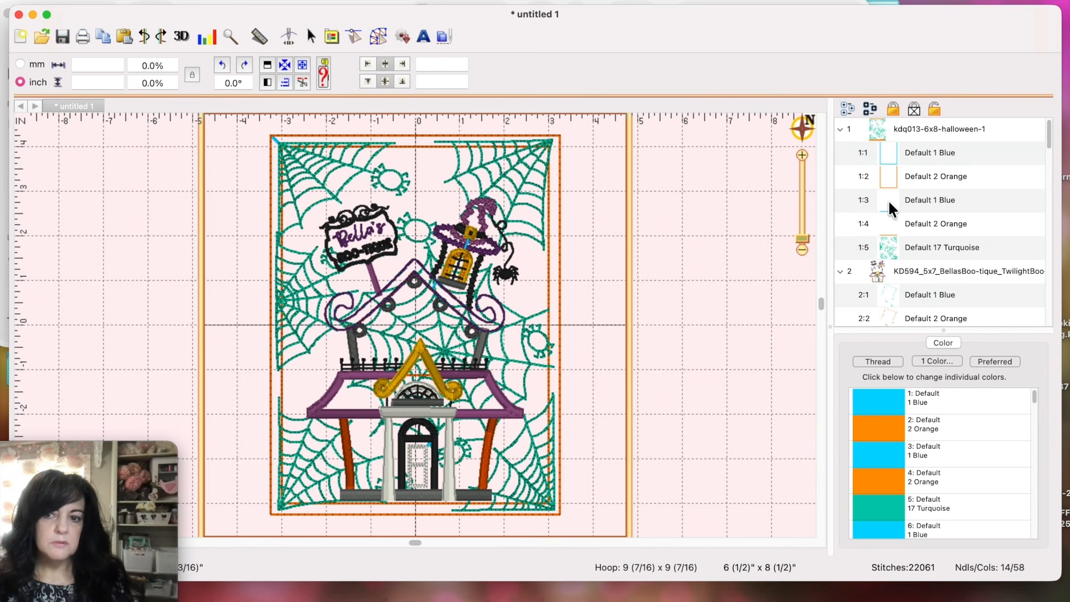
pyautogui.click(856, 155)
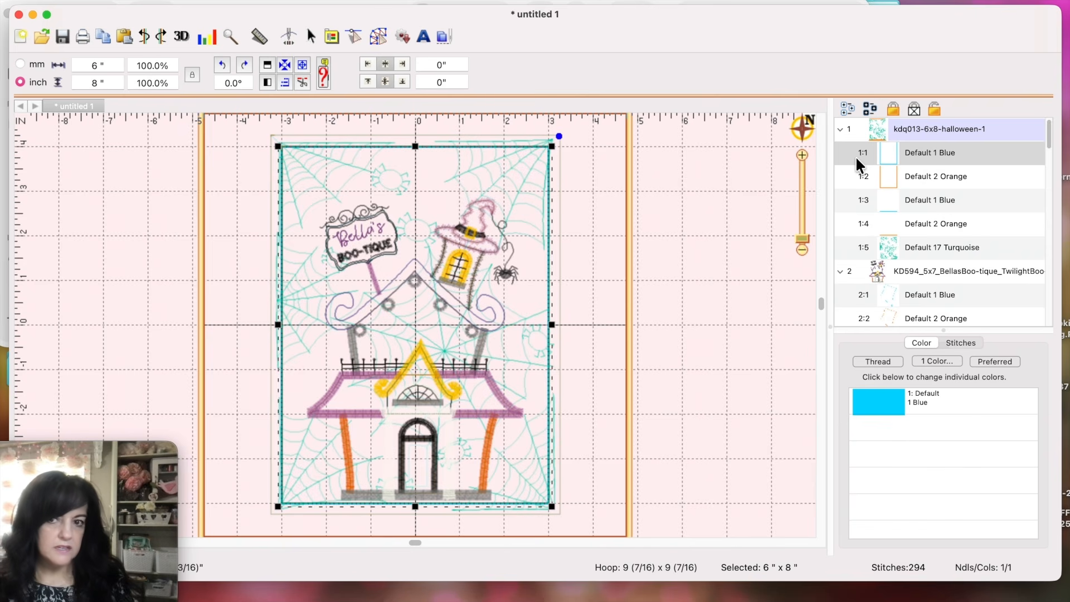
pyautogui.click(844, 174)
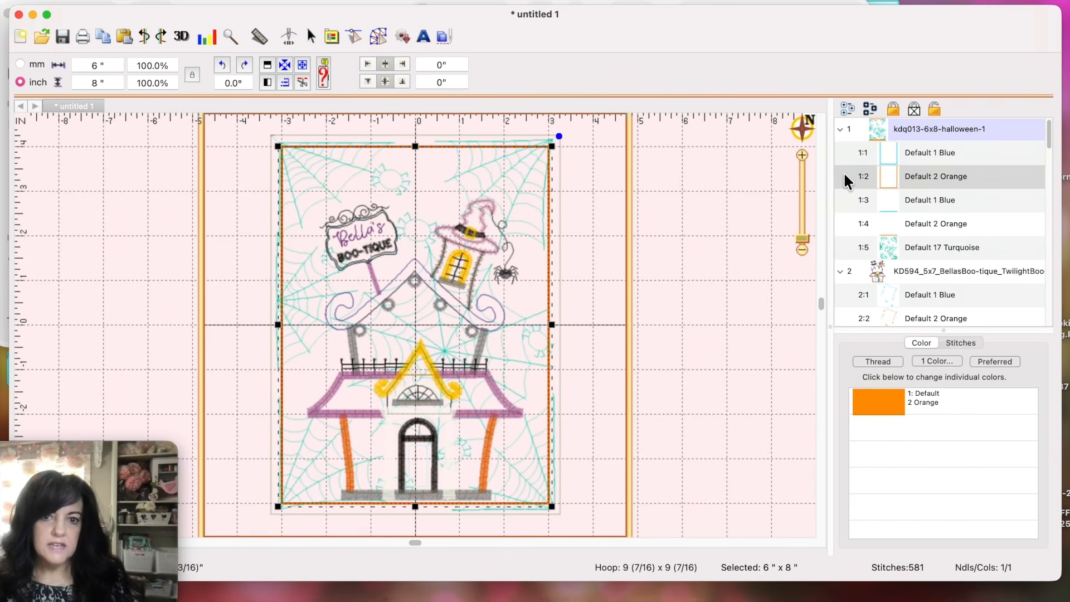
pyautogui.click(856, 204)
pyautogui.click(852, 220)
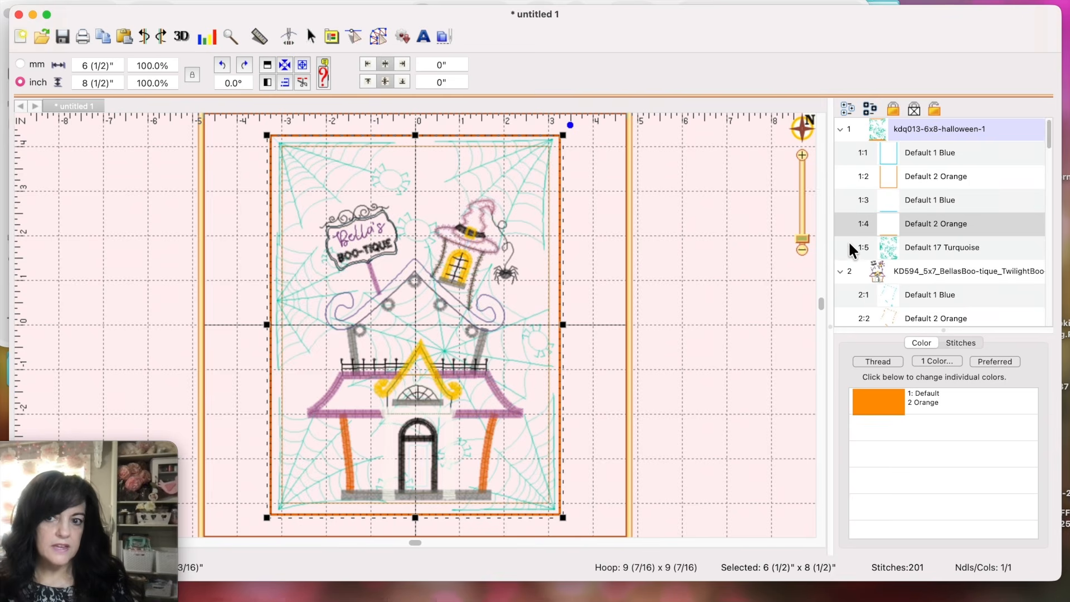
pyautogui.click(848, 242)
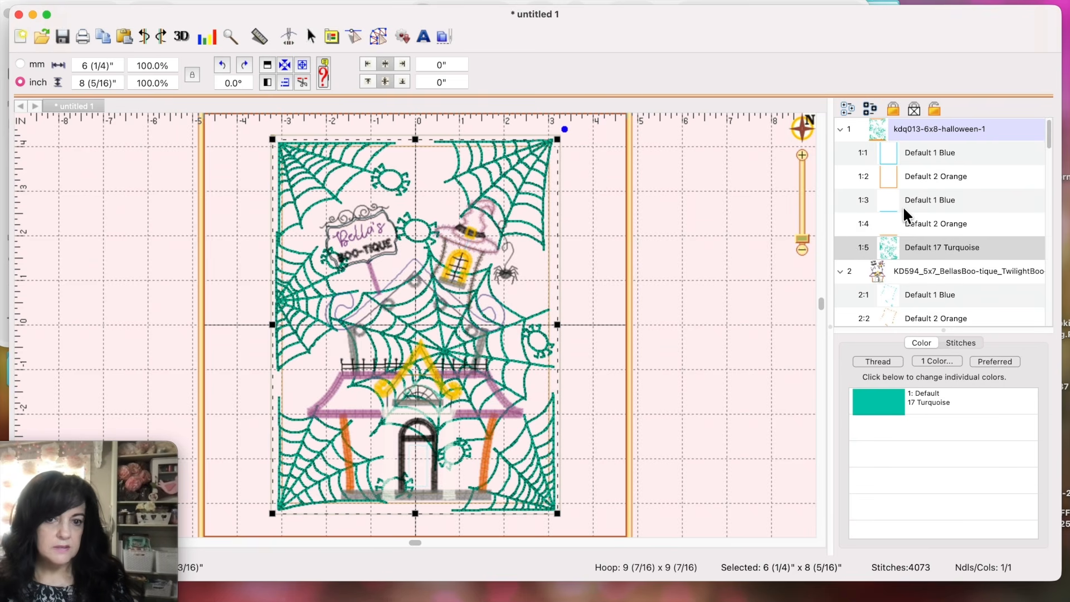
# Step: Delete the spiderweb's first orange block, 1:2 Default 2 Orange
pyautogui.click(847, 155)
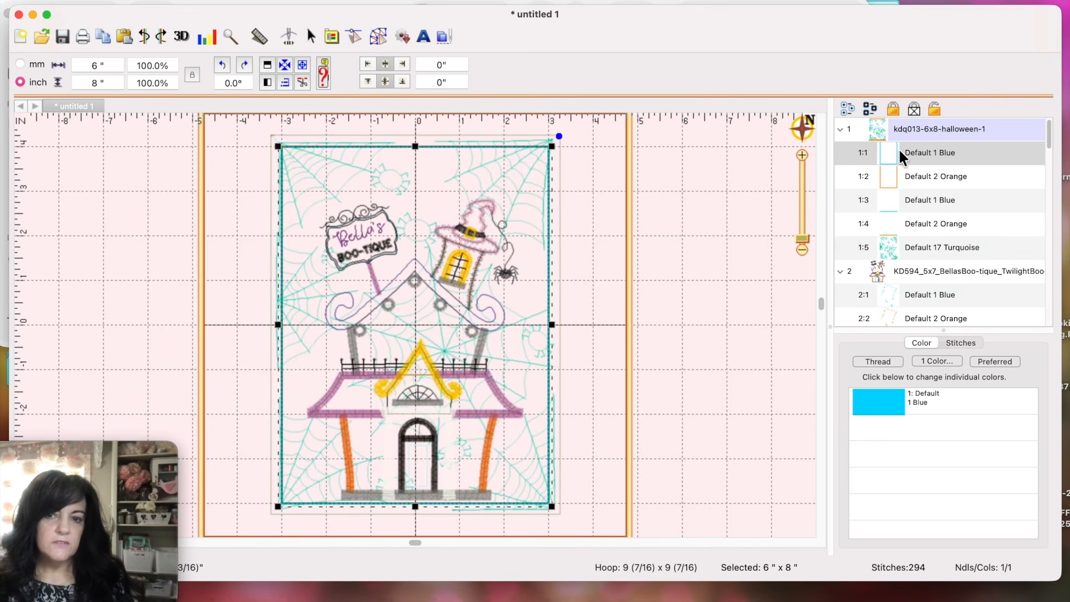
pyautogui.click(854, 175)
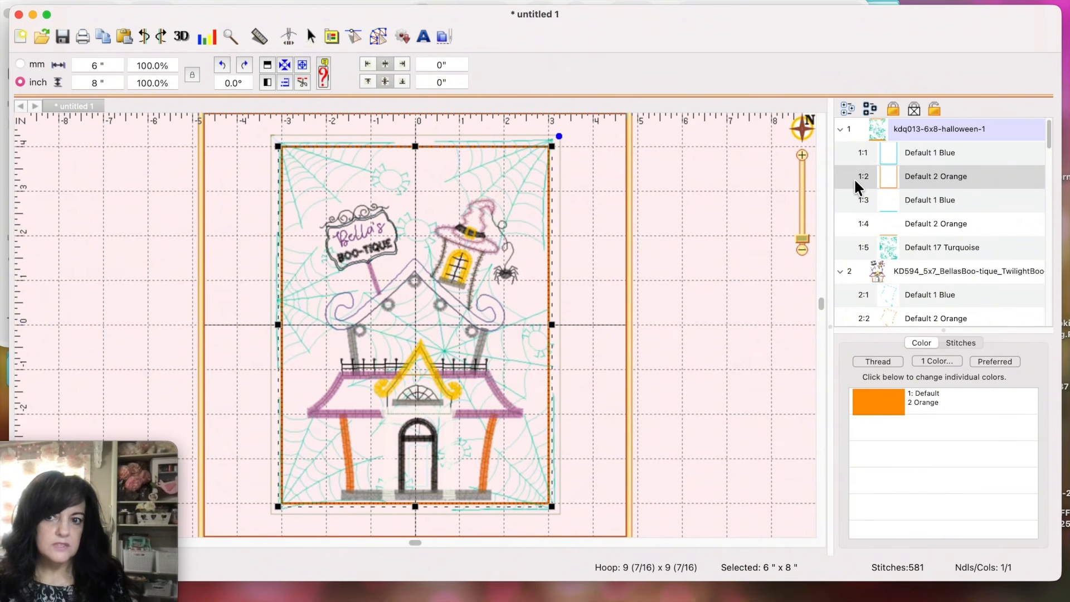
pyautogui.press('Delete')
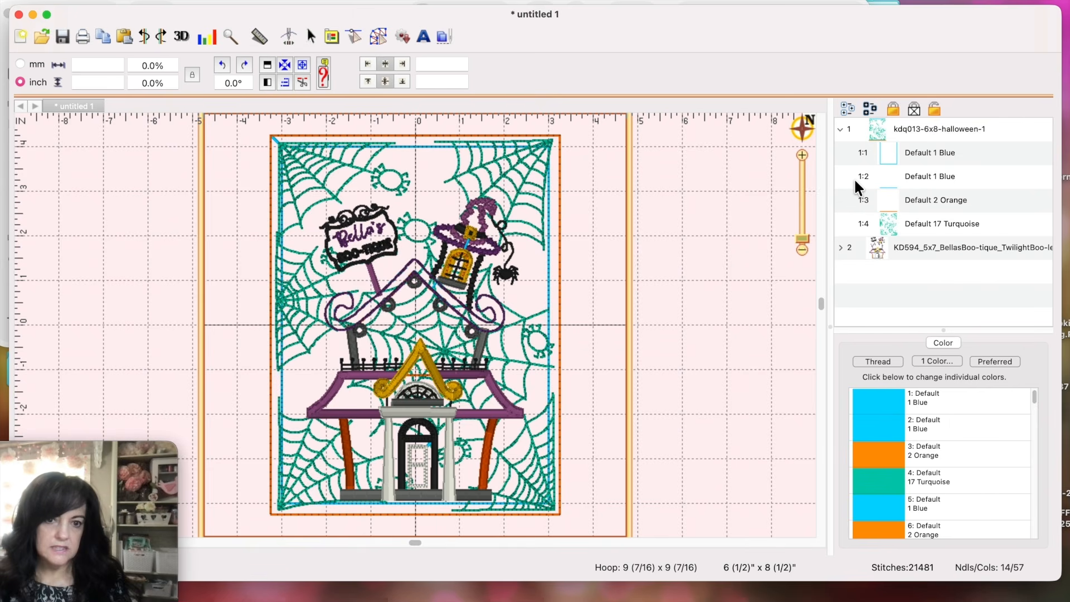
# Step: Delete the extra blue block (1:2), then check the remaining blue, orange and turquoise web blocks
pyautogui.click(851, 177)
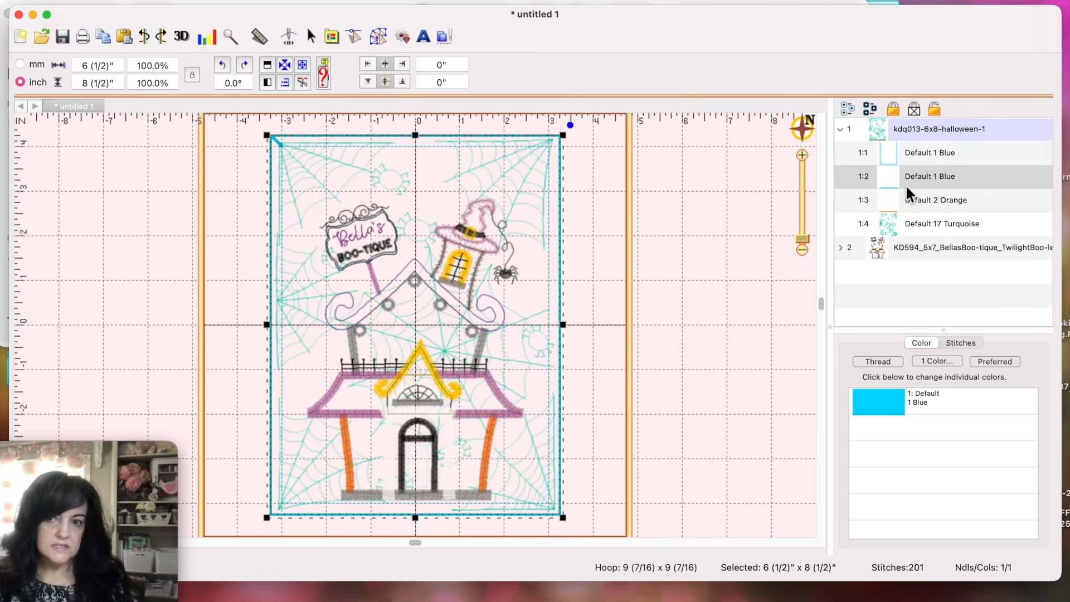
pyautogui.press('Delete')
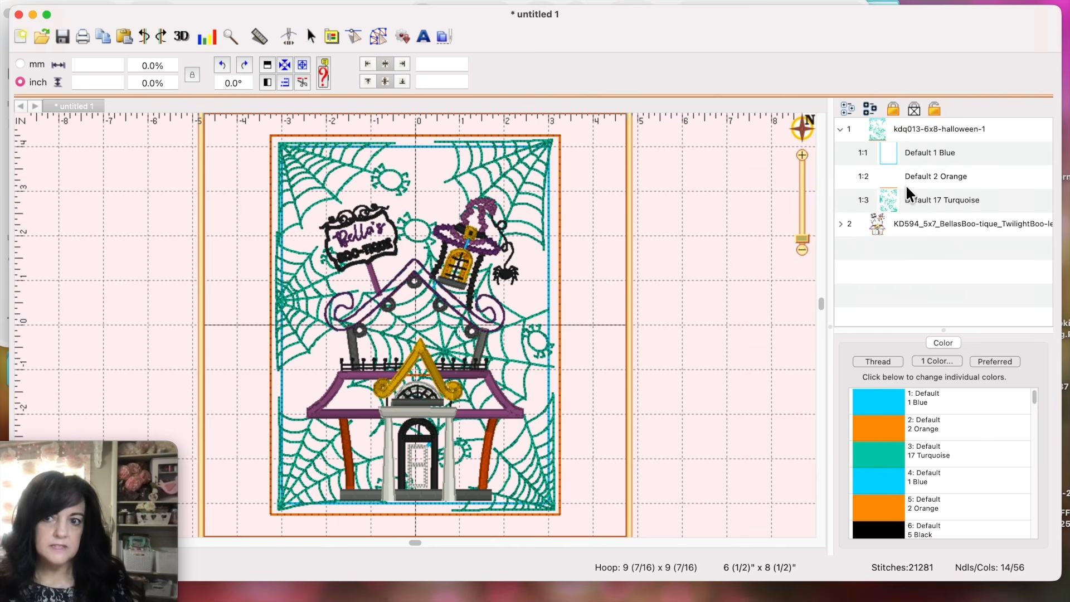
pyautogui.click(852, 157)
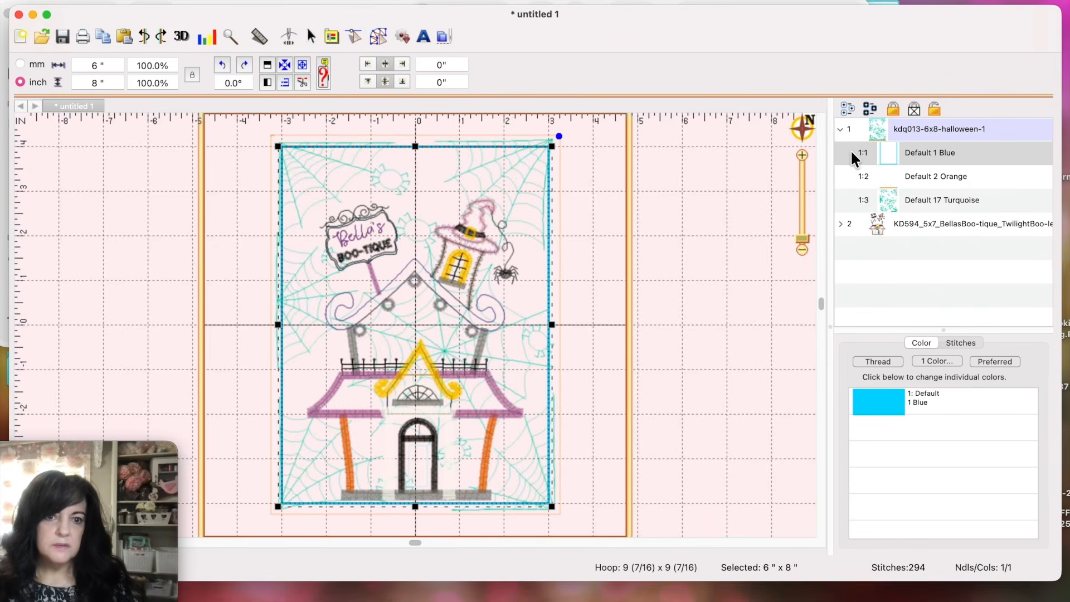
pyautogui.click(854, 172)
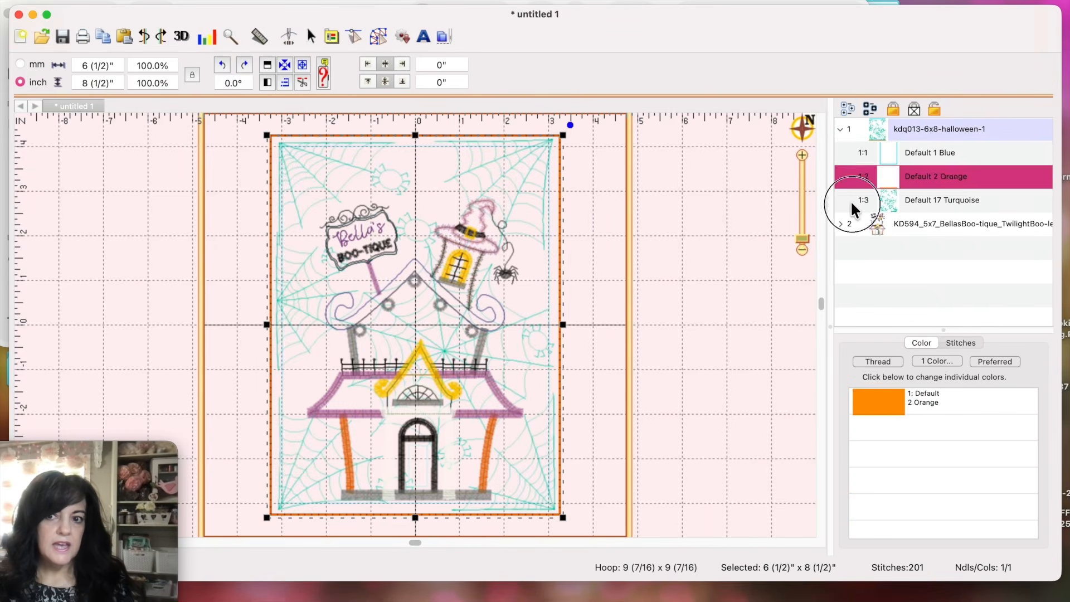
pyautogui.click(850, 202)
pyautogui.click(860, 161)
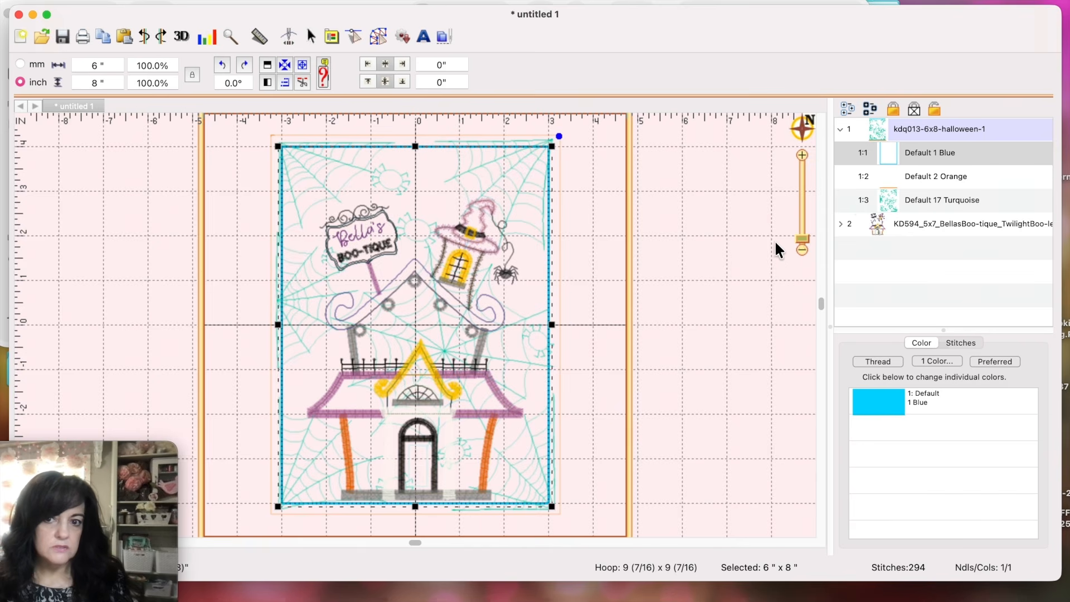
pyautogui.click(737, 249)
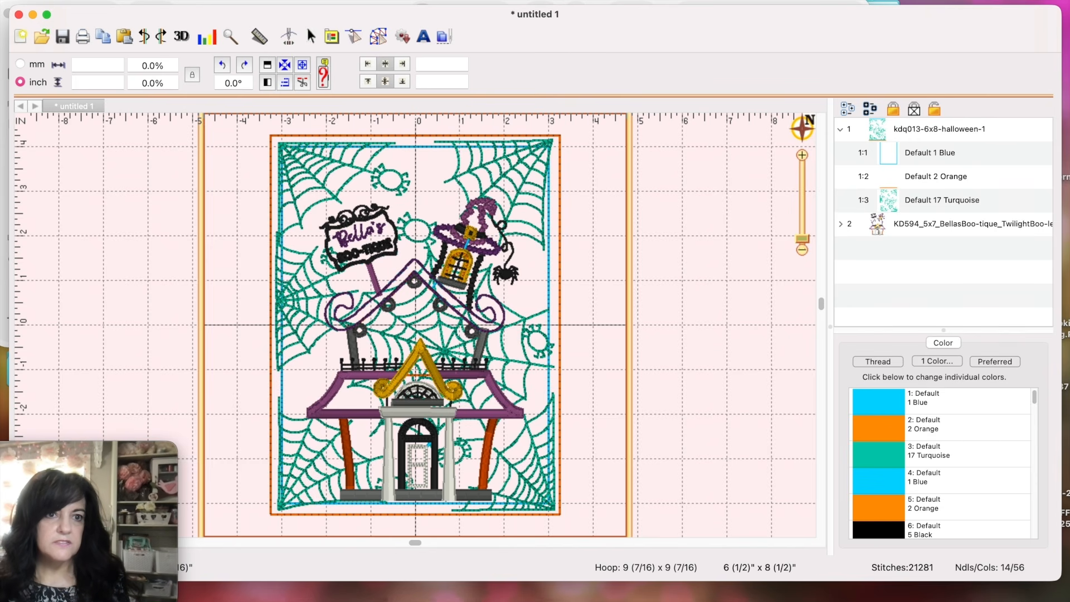
pyautogui.click(109, 1)
# Step: Save the house-over-spiderweb layout as the PES stitch file bella
pyautogui.click(119, 200)
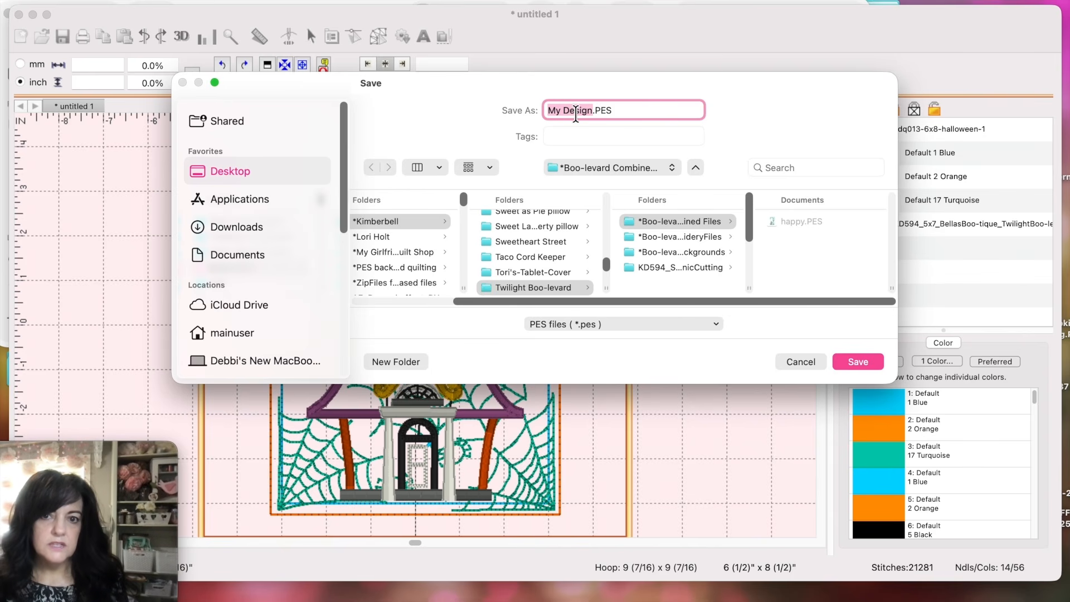
pyautogui.write('b')
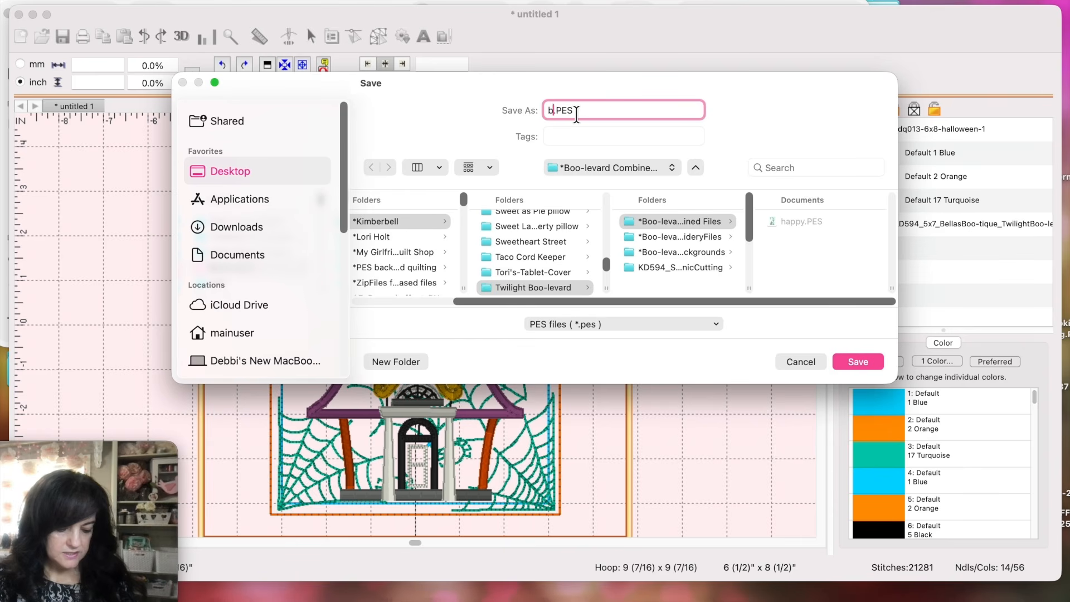
pyautogui.write('ella')
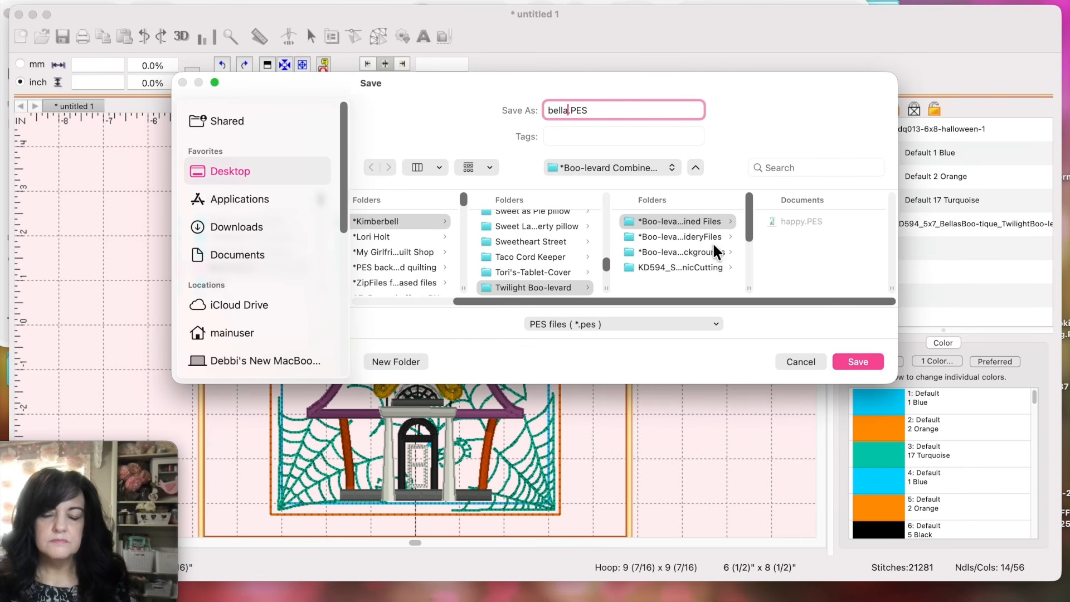
pyautogui.click(848, 360)
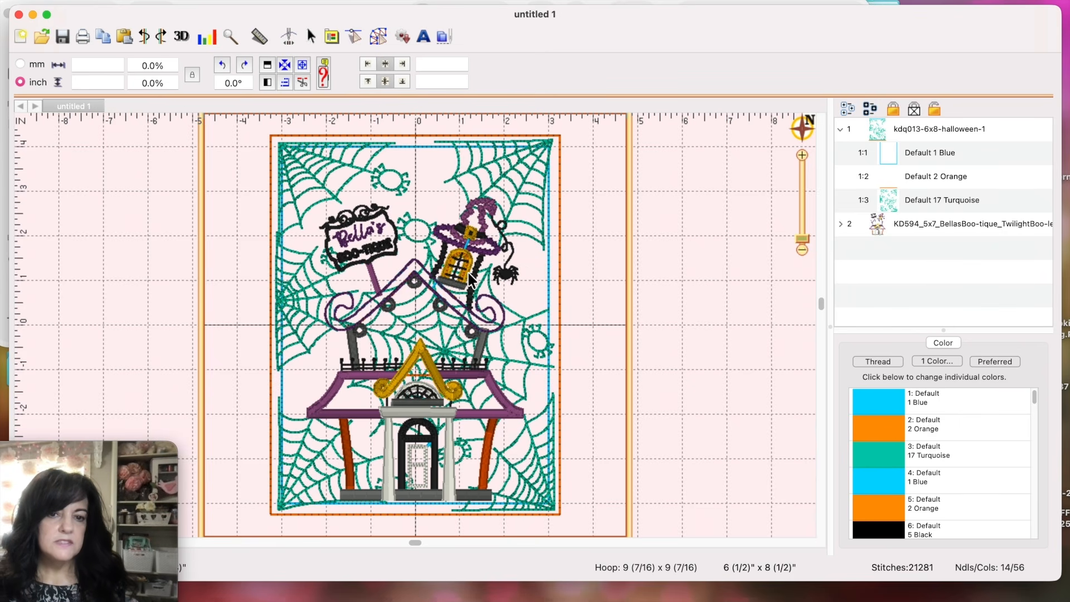
# Step: Delete the Bella's Boo-tique house design, keeping only the kdq013 spiderweb
pyautogui.click(462, 233)
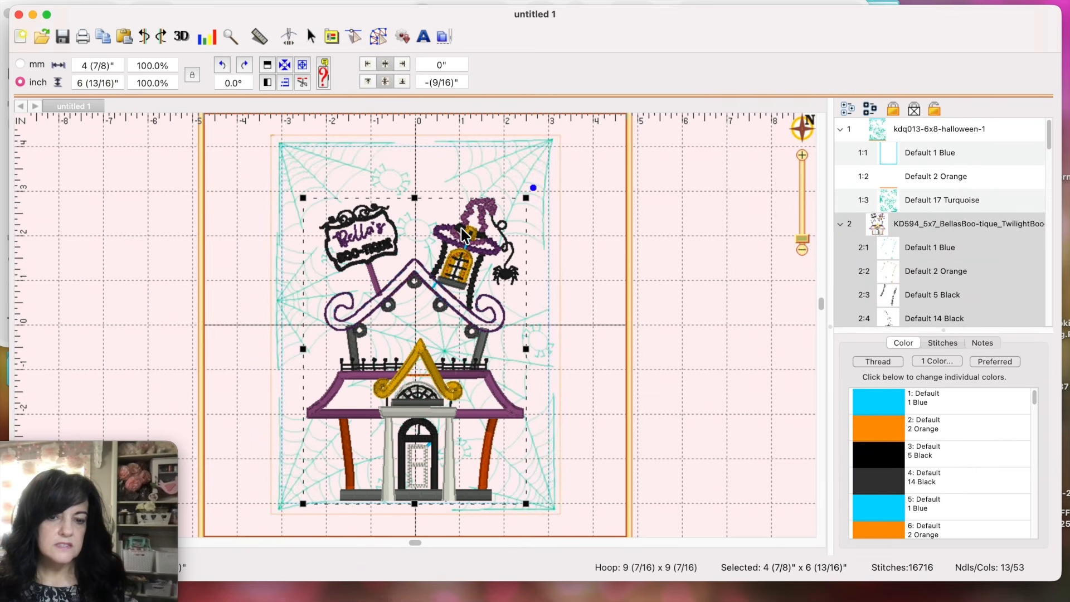
pyautogui.press('Delete')
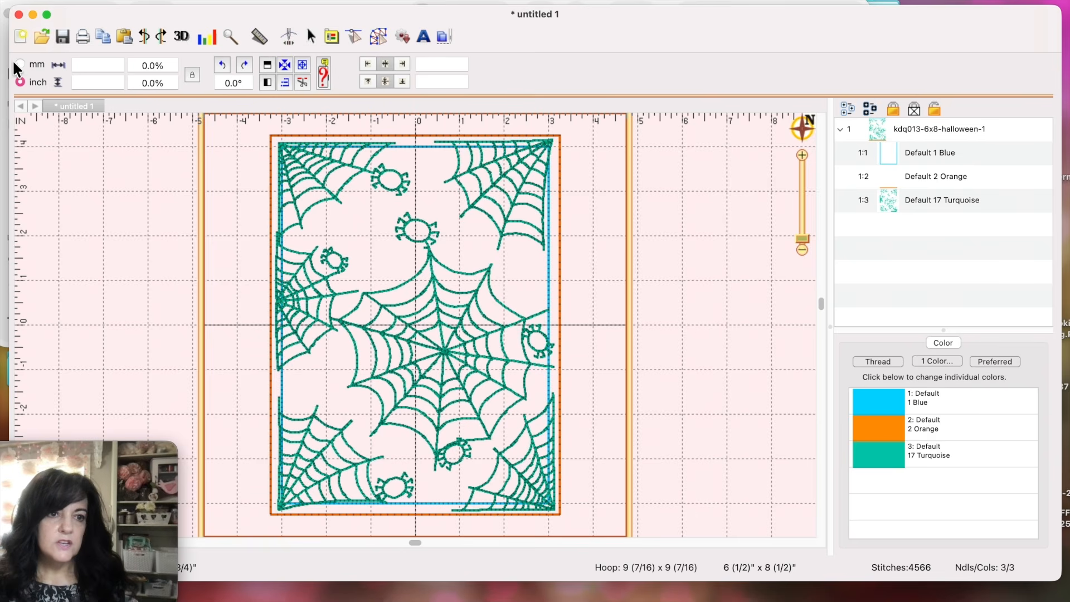
# Step: Bring the Boo-levard EmbroideryFiles Finder window in front of Embrilliance
pyautogui.click(3, 84)
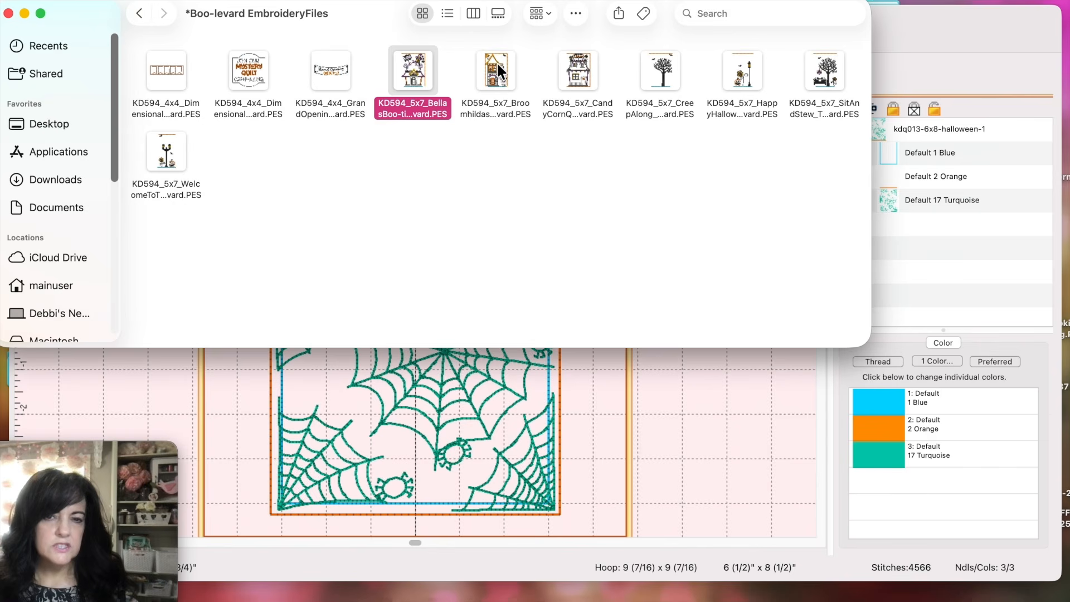
# Step: Drag the BroomhildasBakery PES from Finder onto the spiderweb canvas
pyautogui.moveTo(496, 62); pyautogui.dragTo(399, 379)
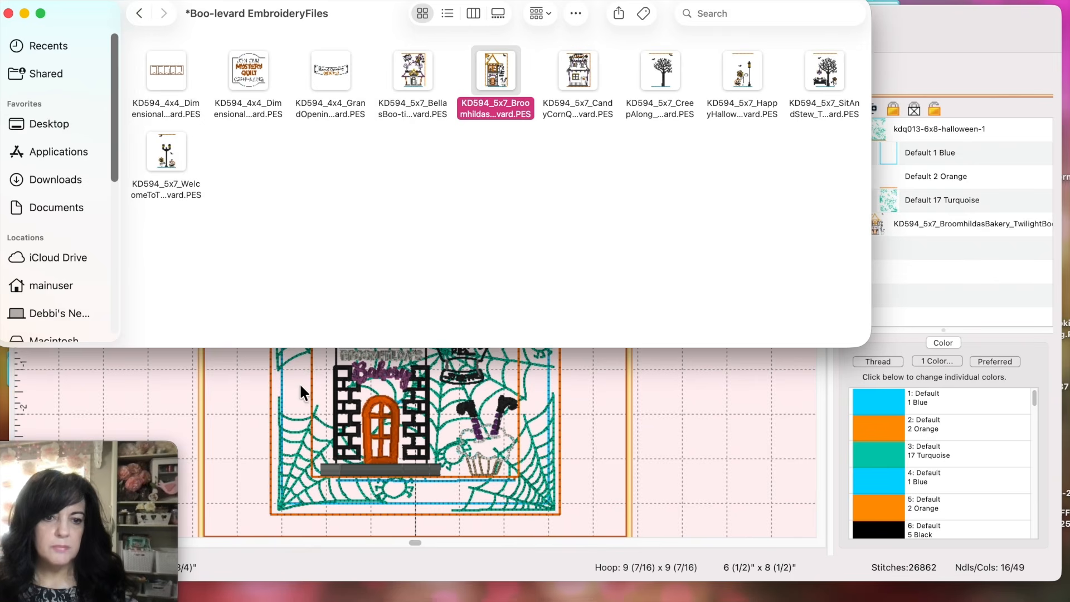
pyautogui.click(239, 393)
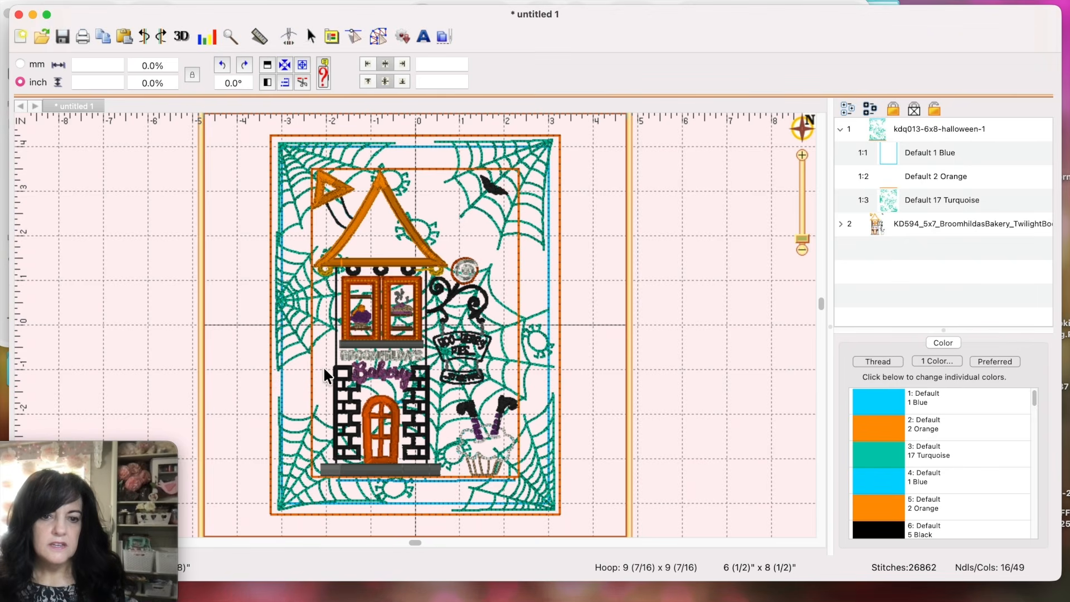
pyautogui.click(385, 323)
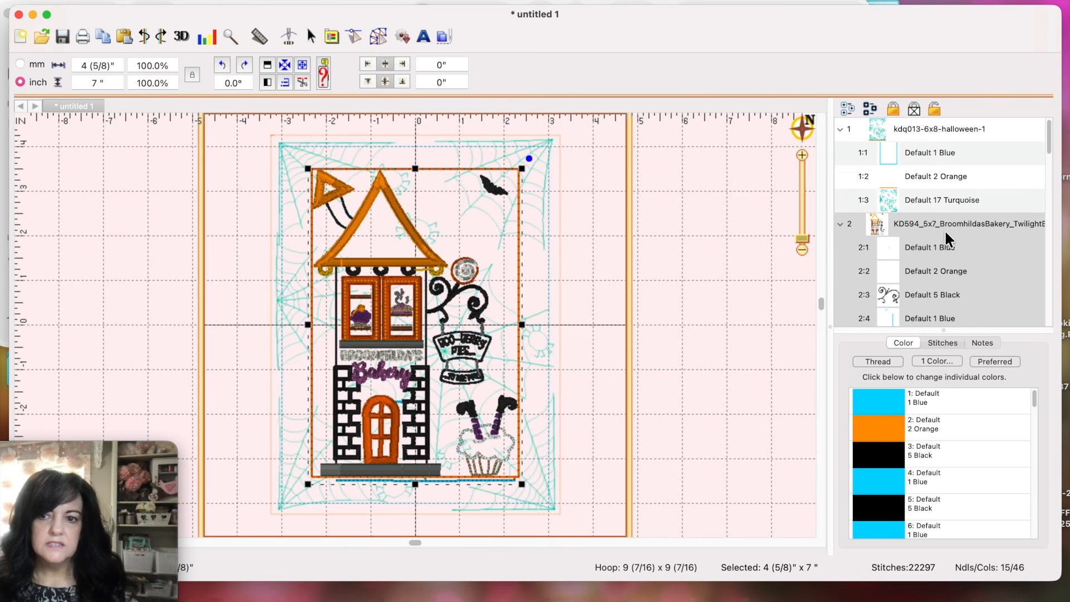
pyautogui.click(772, 246)
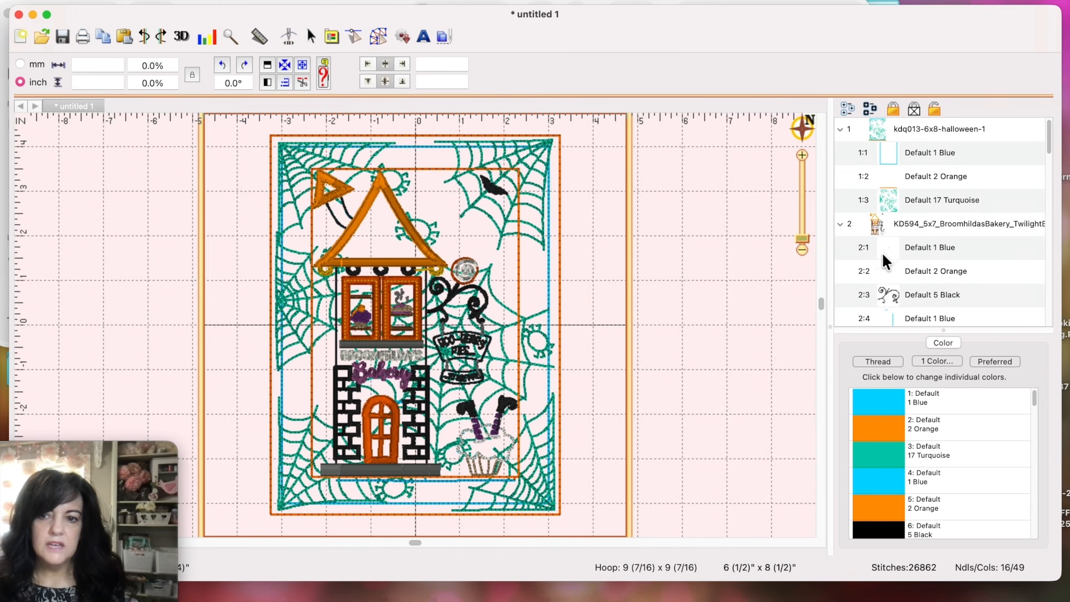
# Step: Delete the bakery's leading blue and orange blocks (rows 2:1 and 2:2)
pyautogui.click(837, 244)
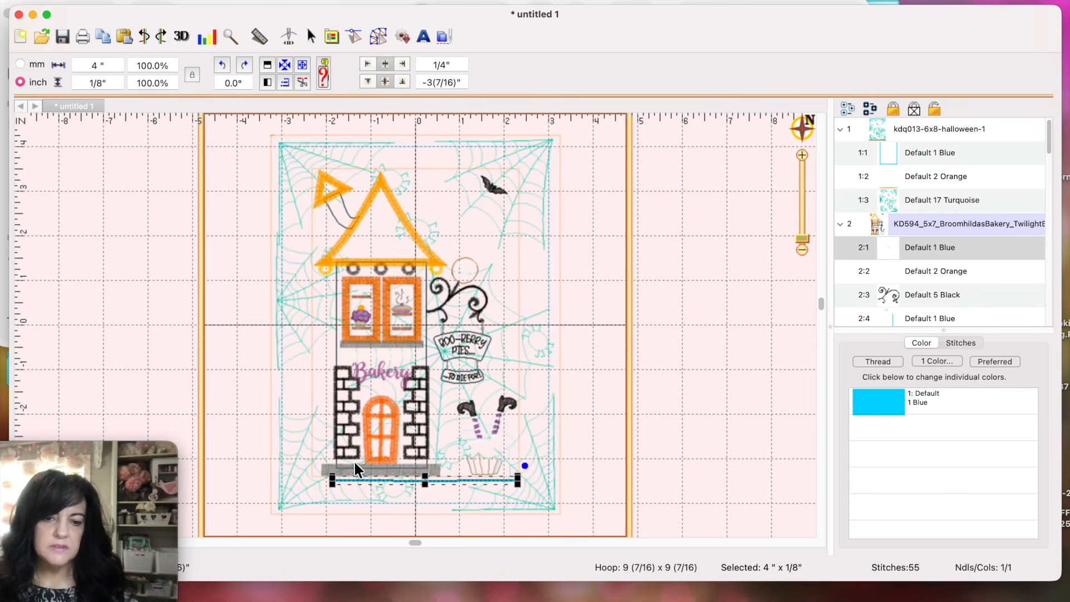
pyautogui.click(861, 271)
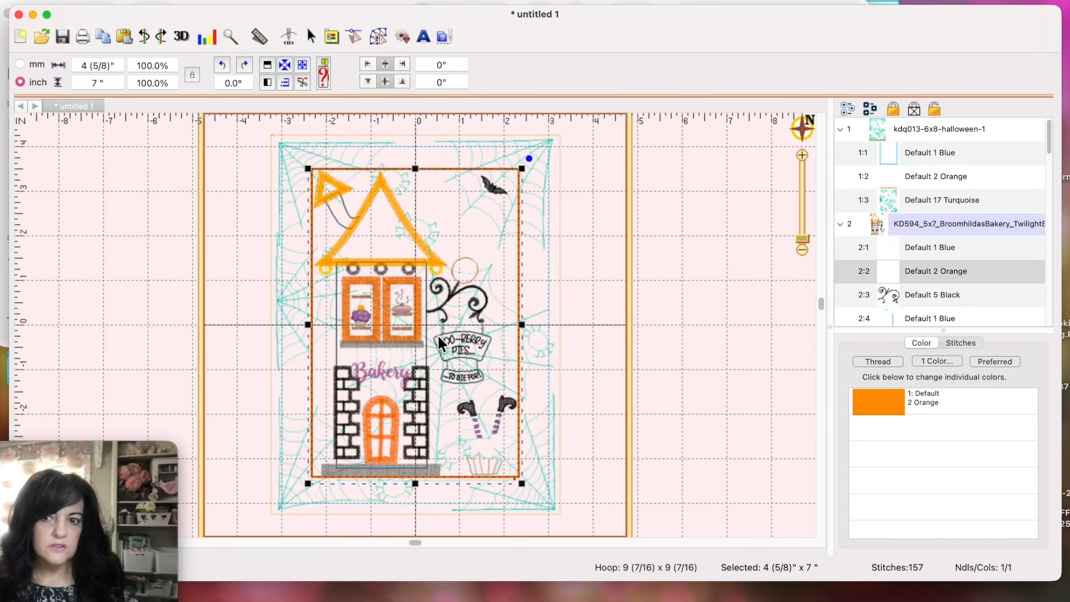
pyautogui.keyDown('shift'); pyautogui.click(854, 242); pyautogui.keyUp('shift')
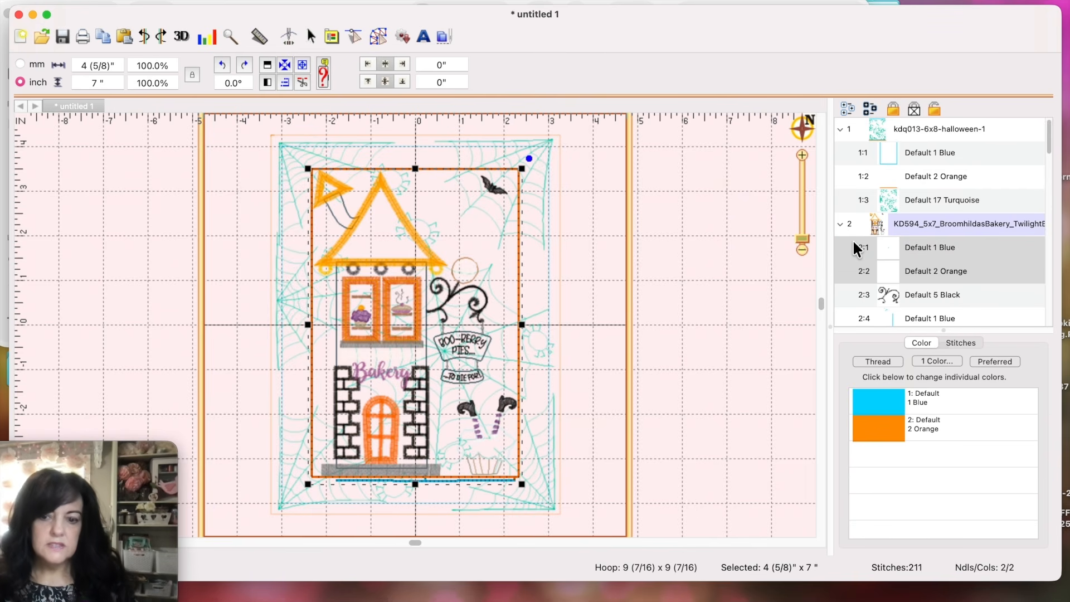
pyautogui.press('Delete')
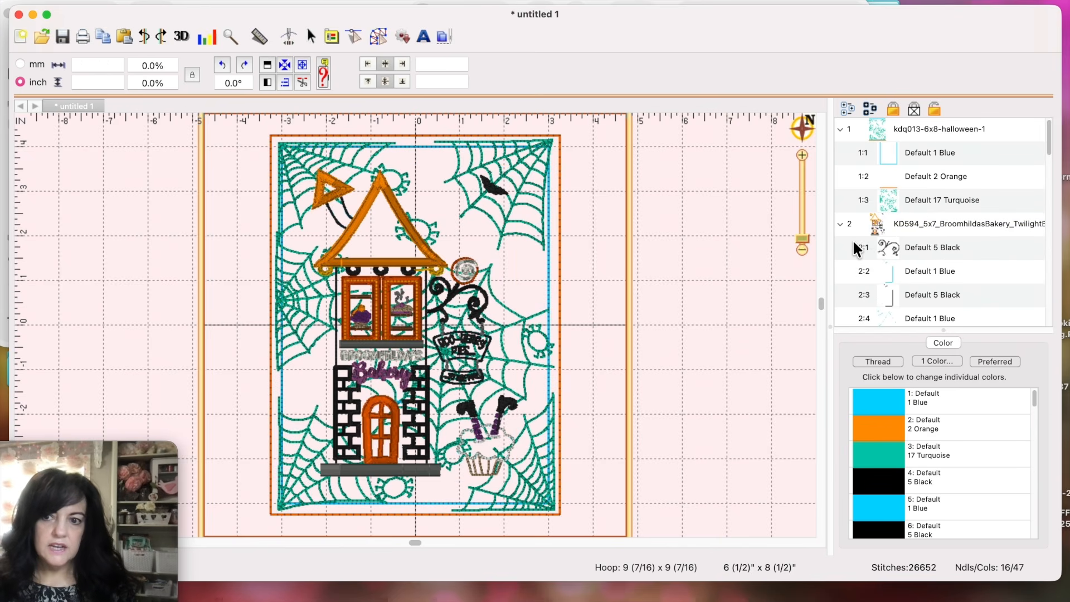
pyautogui.click(856, 247)
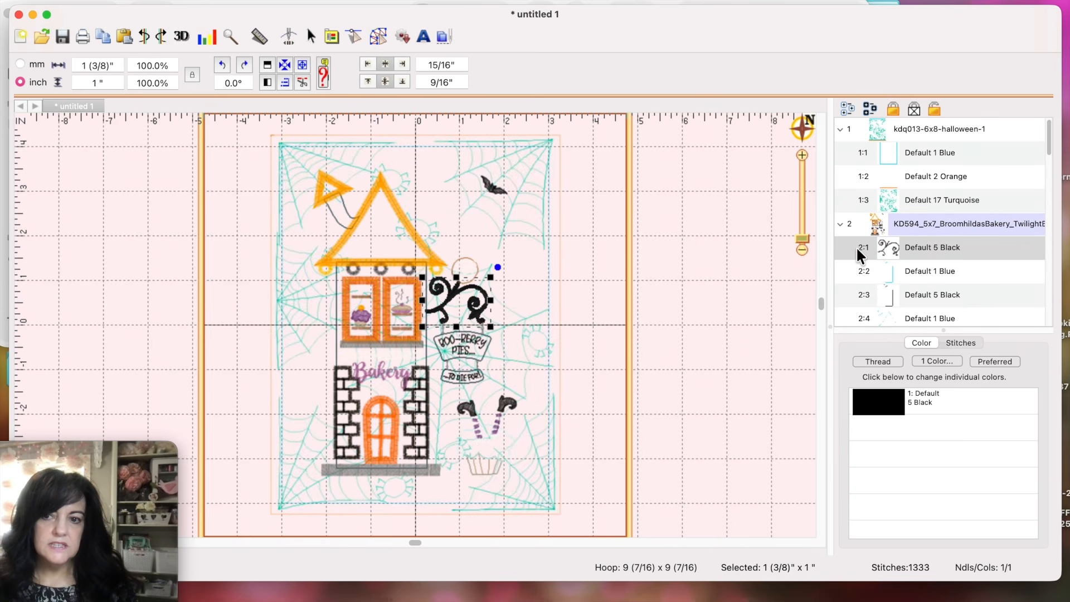
pyautogui.click(664, 306)
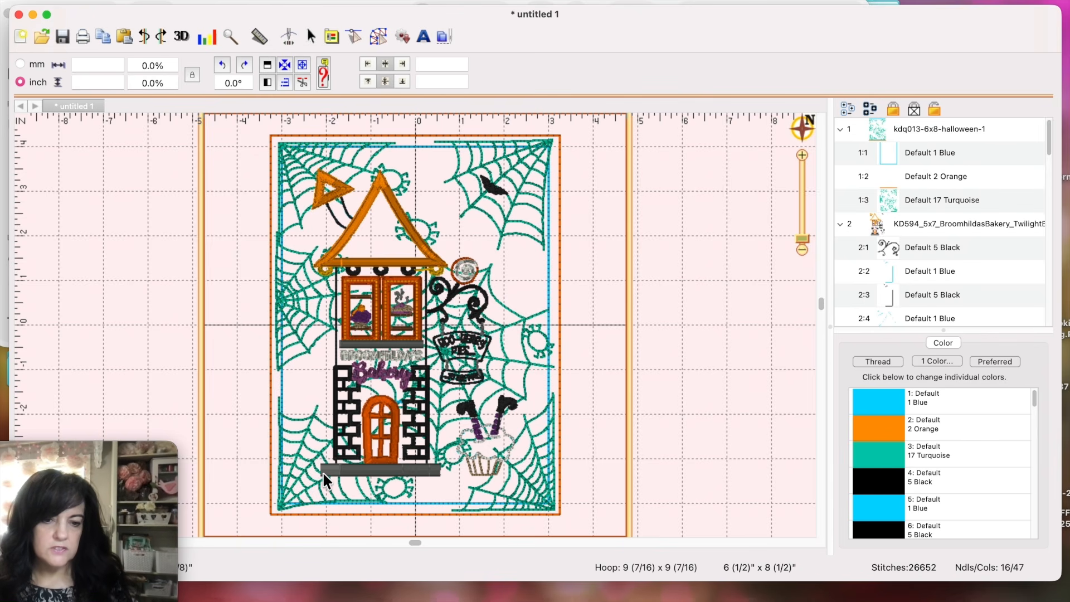
# Step: Nudge the bakery design slightly lower on the spiderweb
pyautogui.click(425, 467)
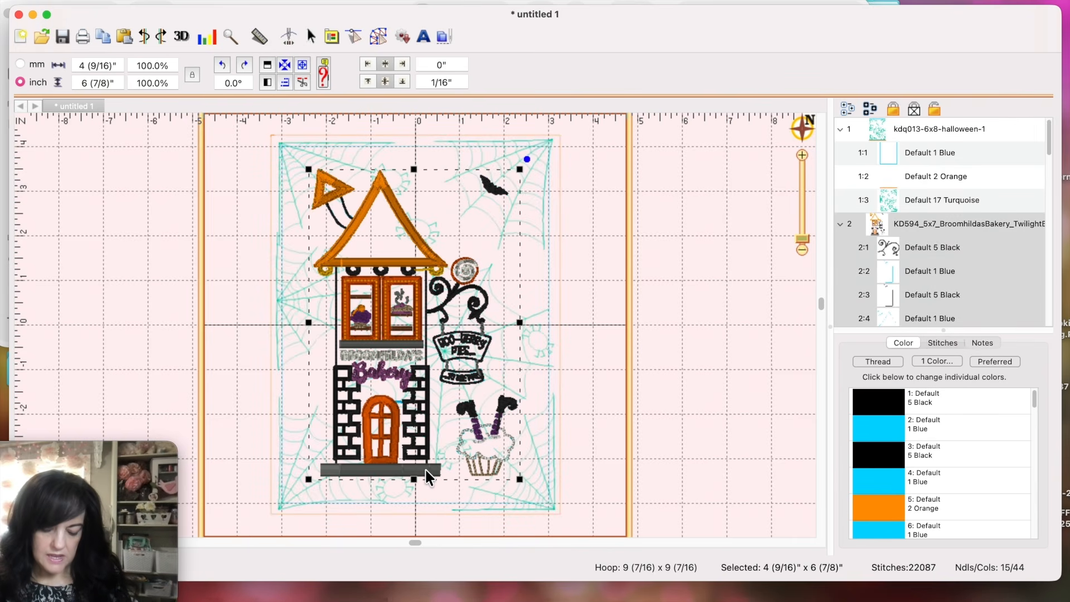
pyautogui.press('Down')
pyautogui.press('Down')
pyautogui.press('Down')
pyautogui.press('Down')
pyautogui.press('Down')
pyautogui.press('Down')
pyautogui.press('Down')
pyautogui.press('Down')
pyautogui.press('Down')
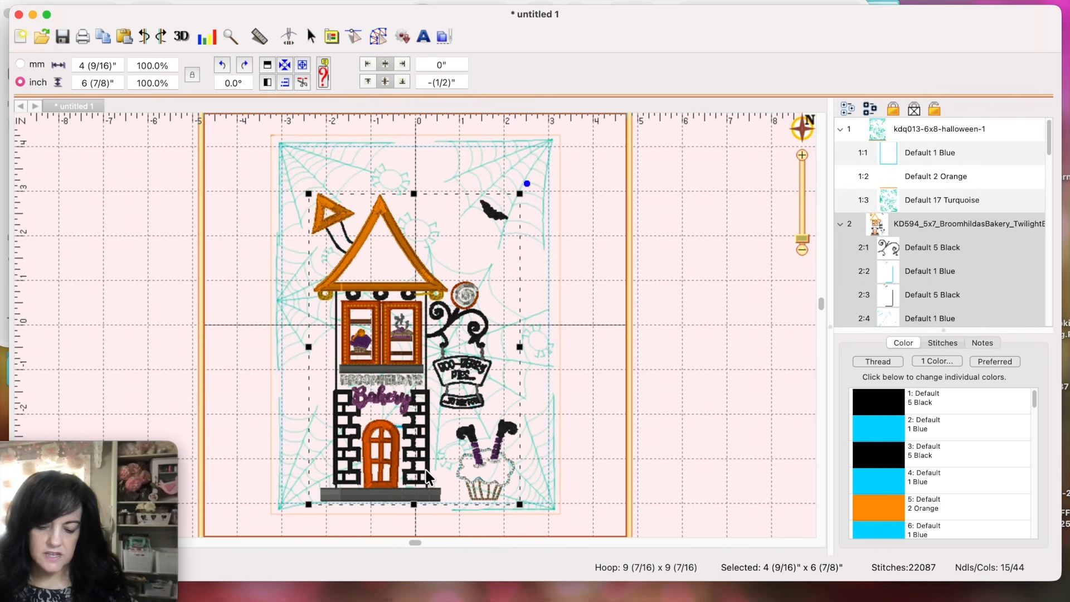
pyautogui.click(690, 431)
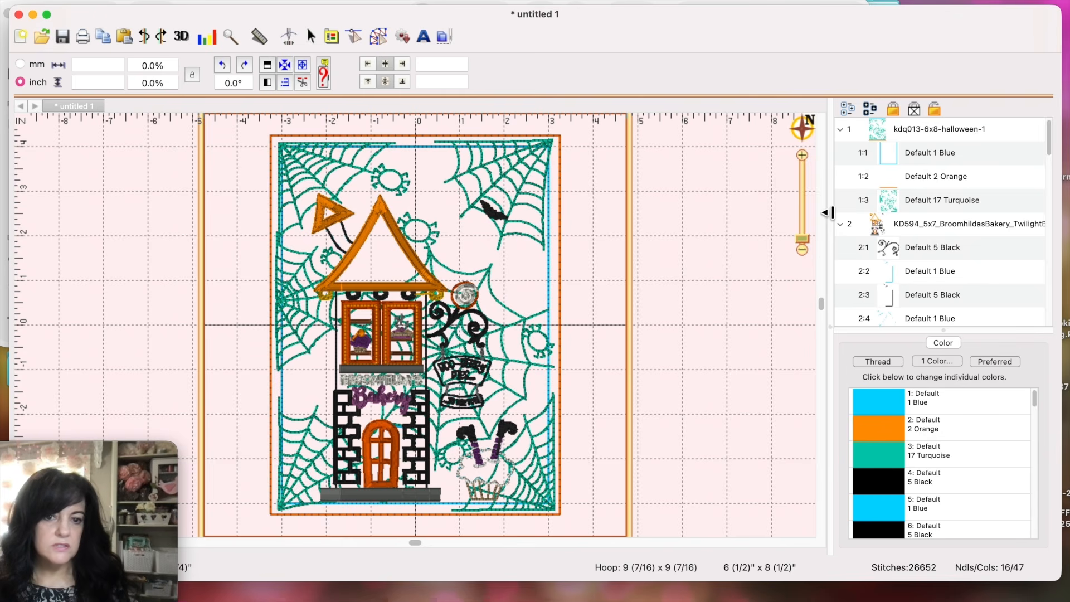
# Step: Save the layout as bakery.PES in the Boo-levard Combined Files folder
pyautogui.click(119, 2)
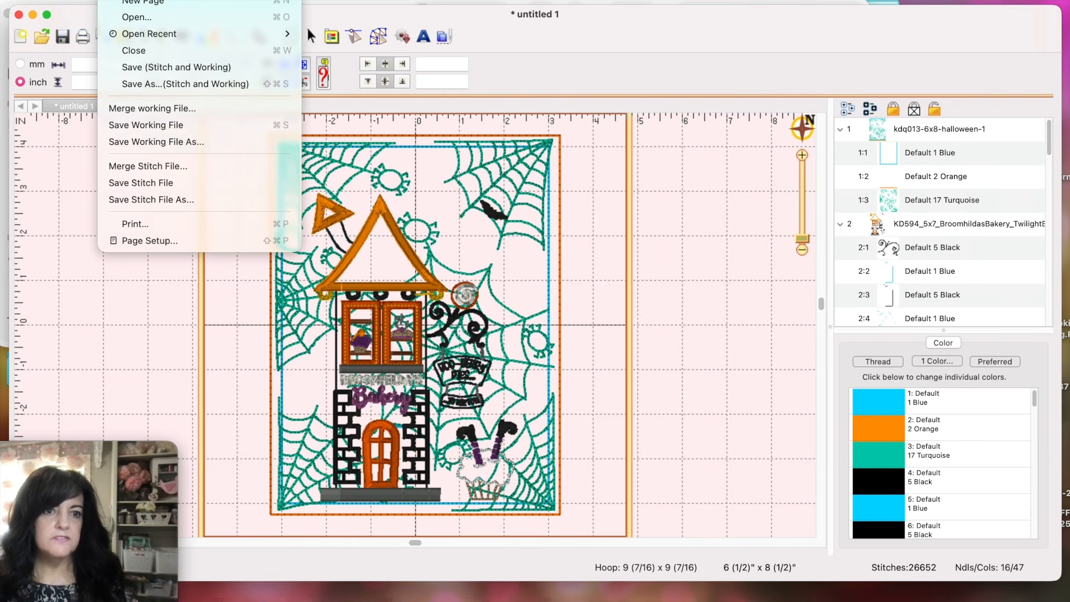
pyautogui.click(127, 195)
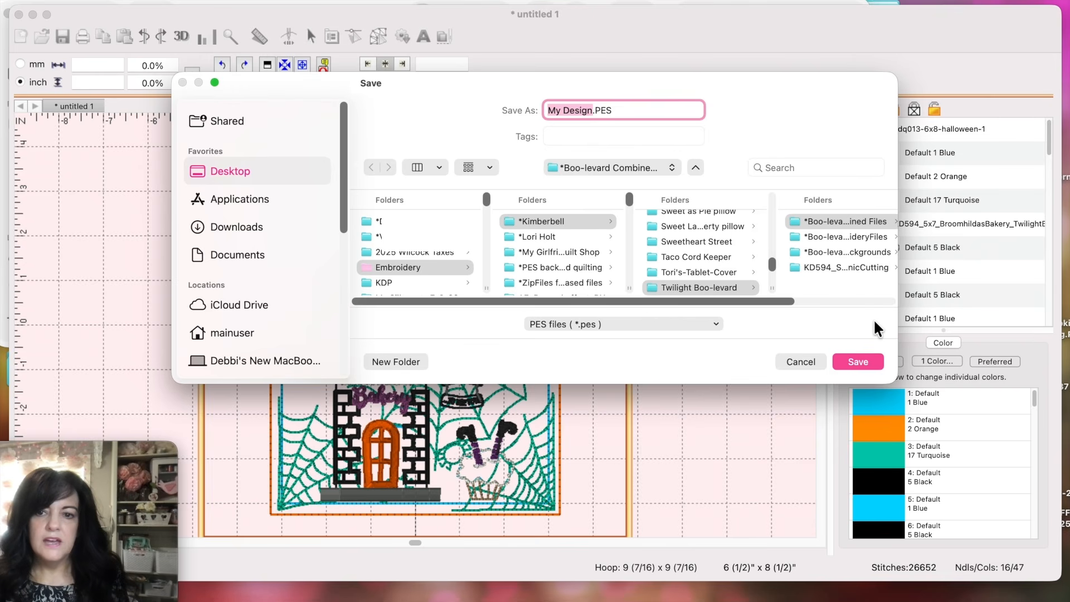
pyautogui.click(681, 221)
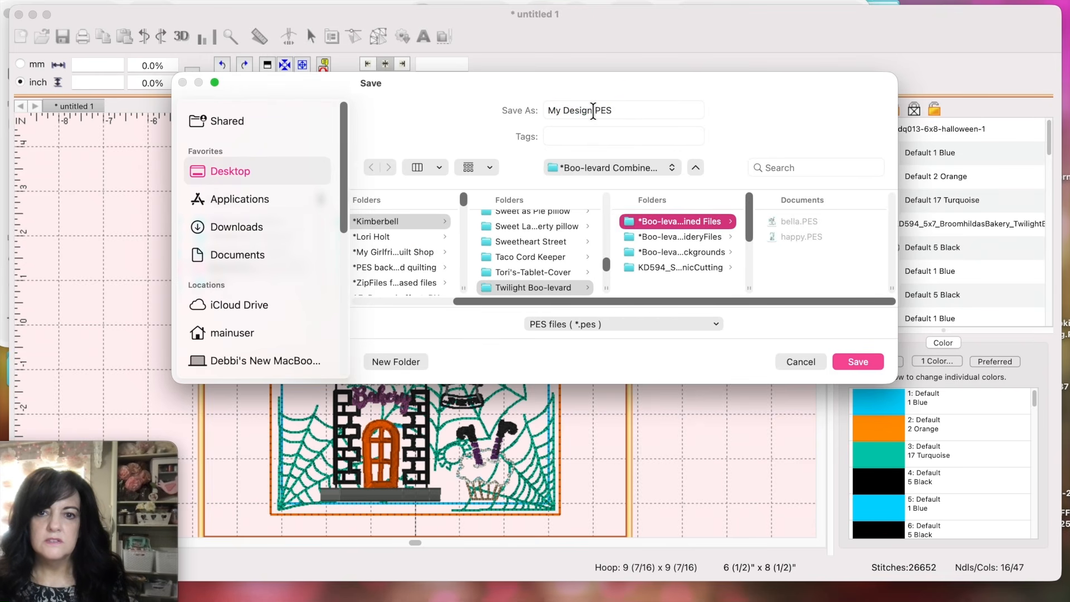
pyautogui.moveTo(594, 110); pyautogui.dragTo(544, 109)
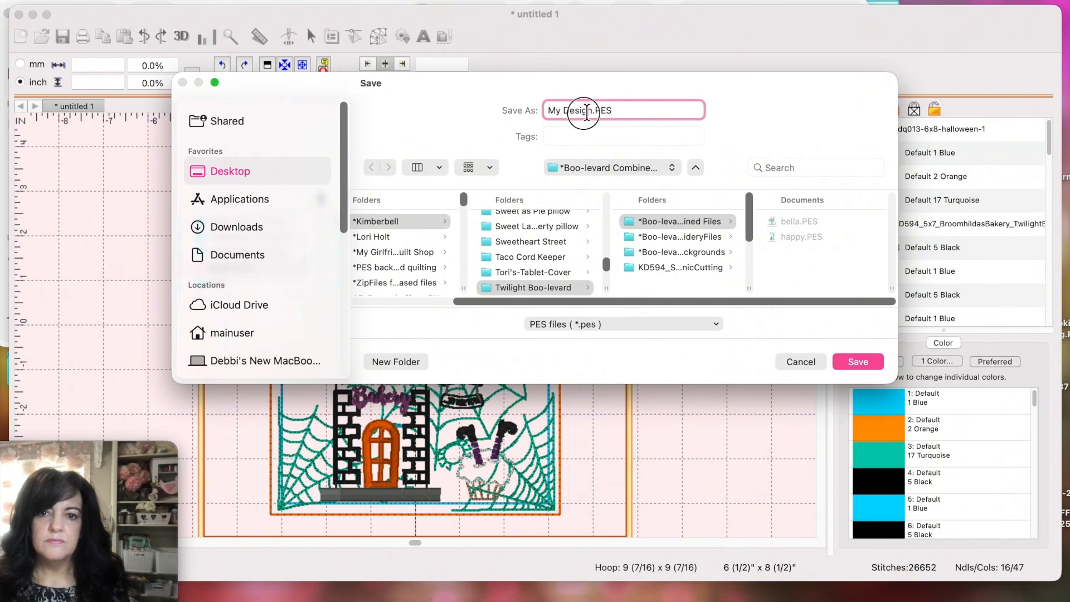
pyautogui.write('bakery')
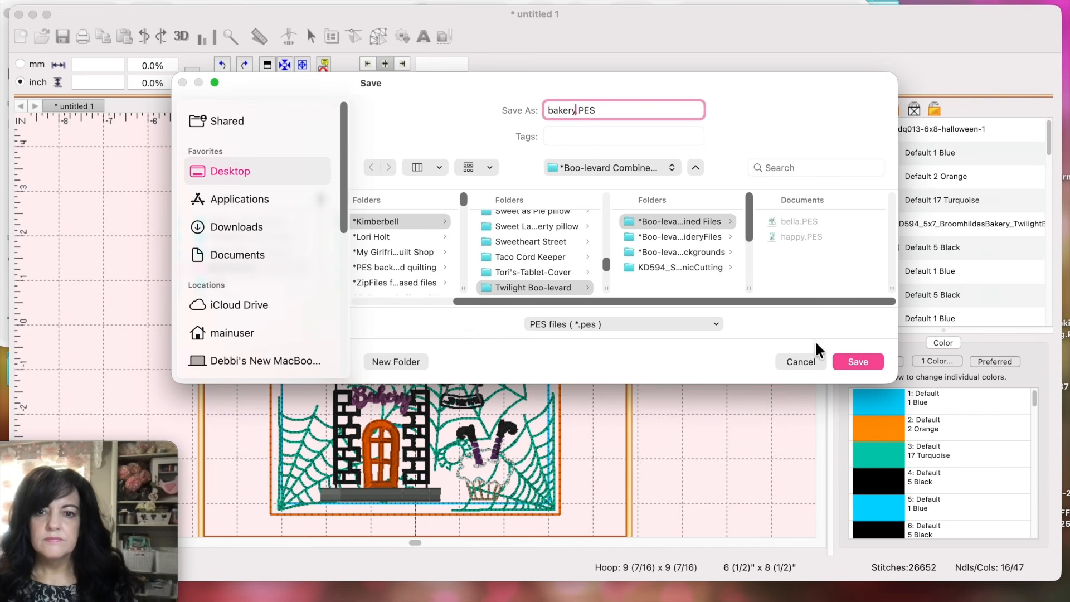
pyautogui.click(855, 362)
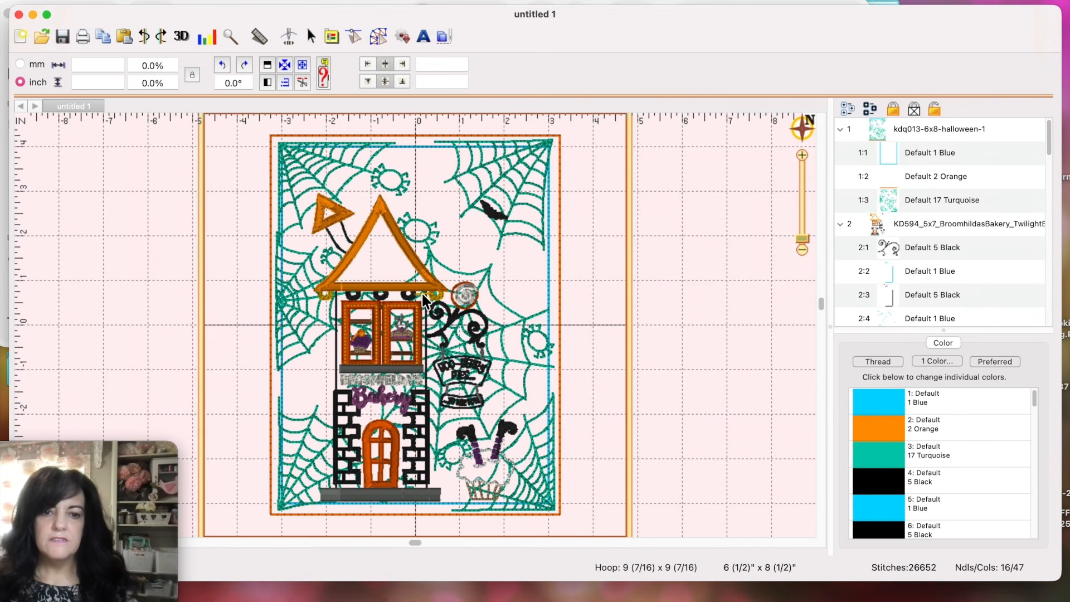
# Step: Replace the bakery with the CandyCorn Quilt Shoppe PES dragged in from Finder
pyautogui.click(368, 291)
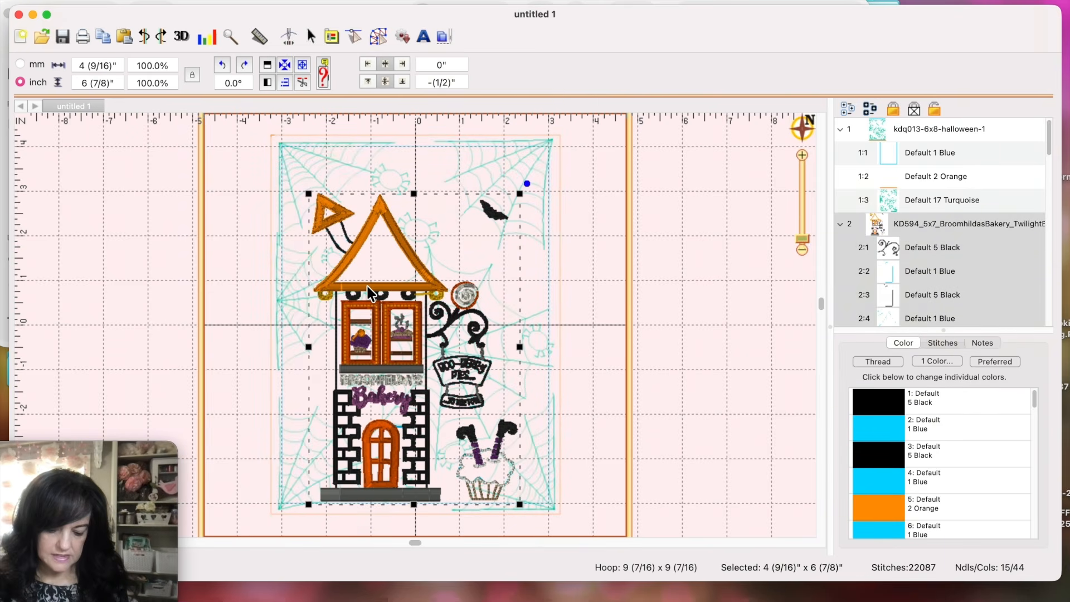
pyautogui.press('Delete')
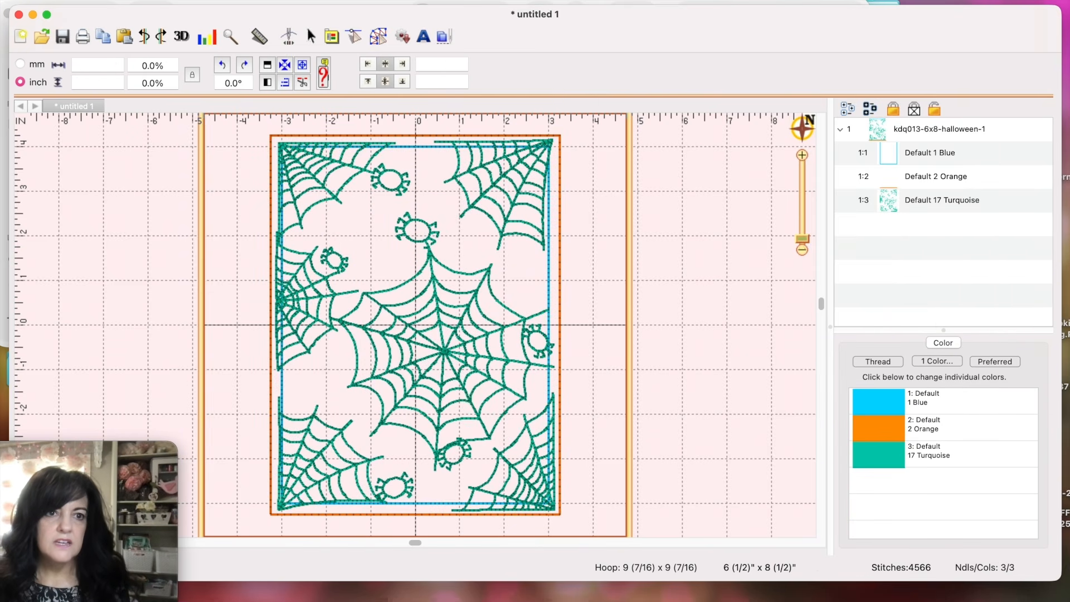
pyautogui.click(76, 1)
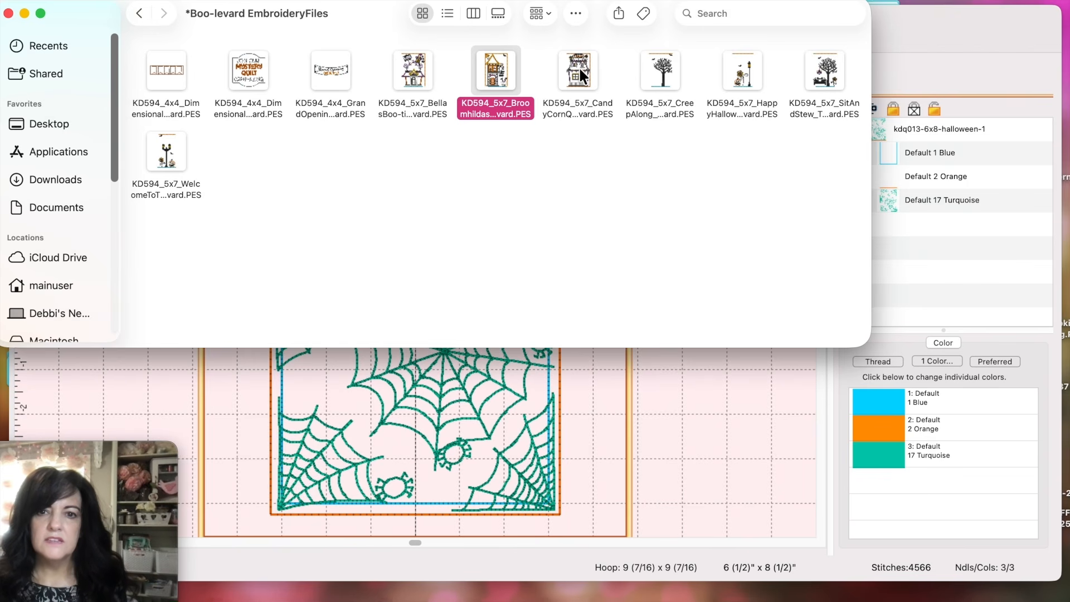
pyautogui.moveTo(579, 65); pyautogui.dragTo(343, 393)
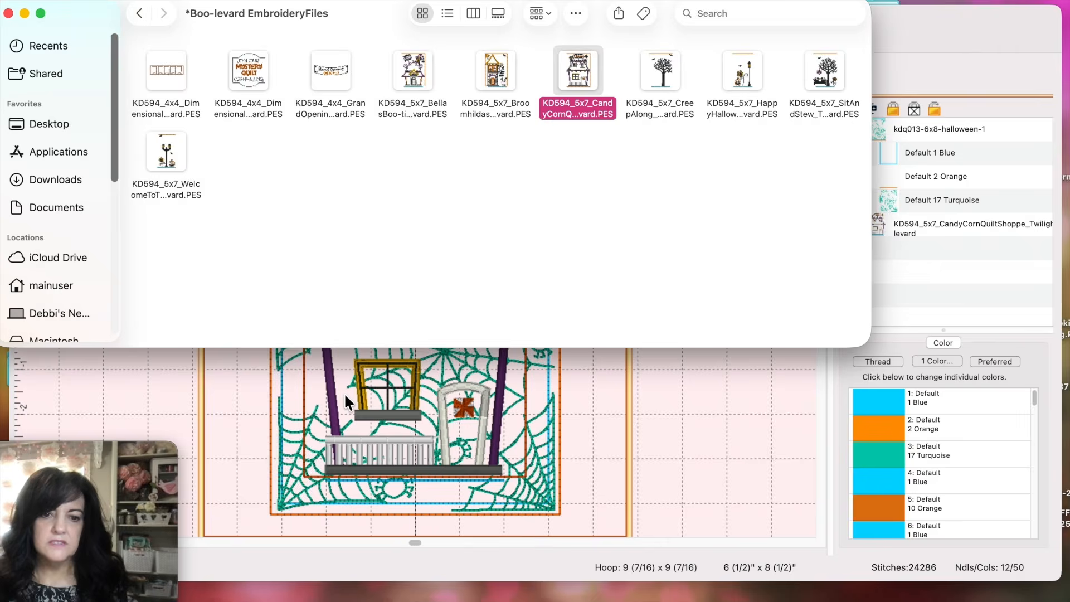
pyautogui.click(654, 432)
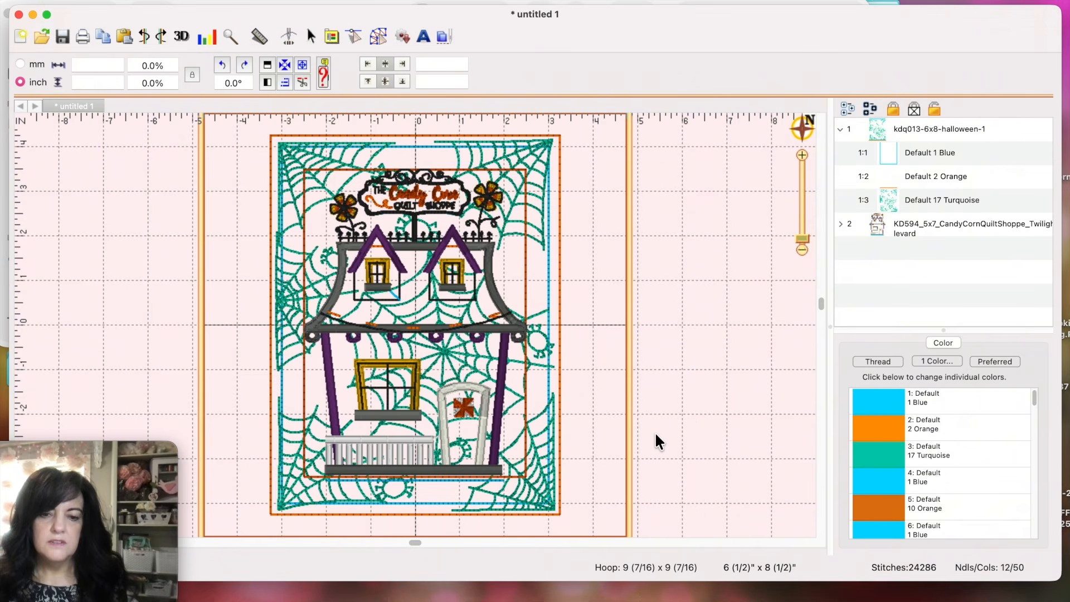
# Step: Delete the CandyCorn design's blue bottom-line and Default 10 Orange layers
pyautogui.click(841, 223)
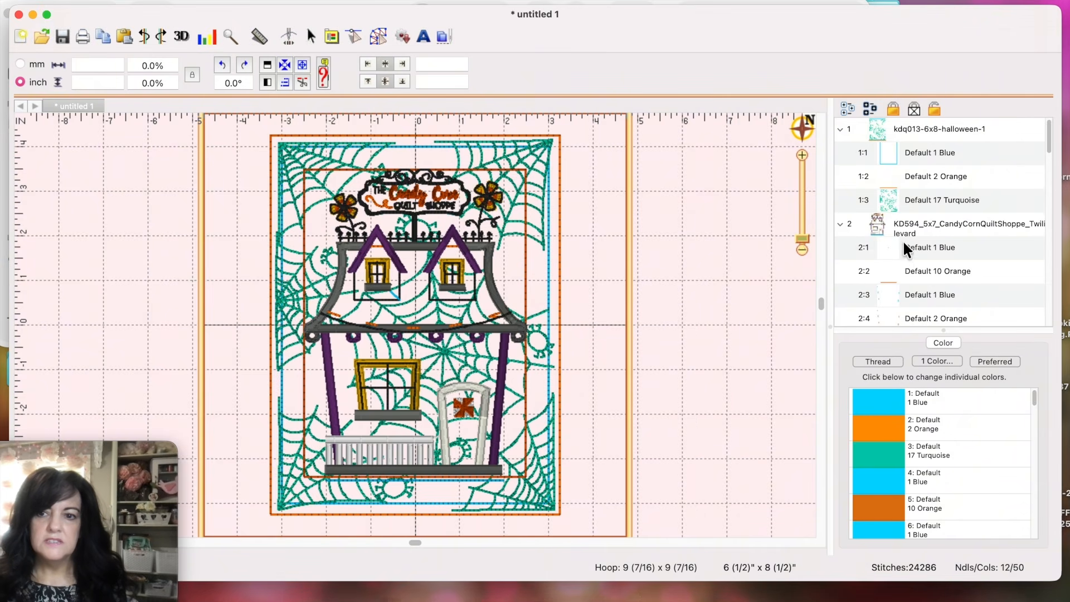
pyautogui.click(849, 248)
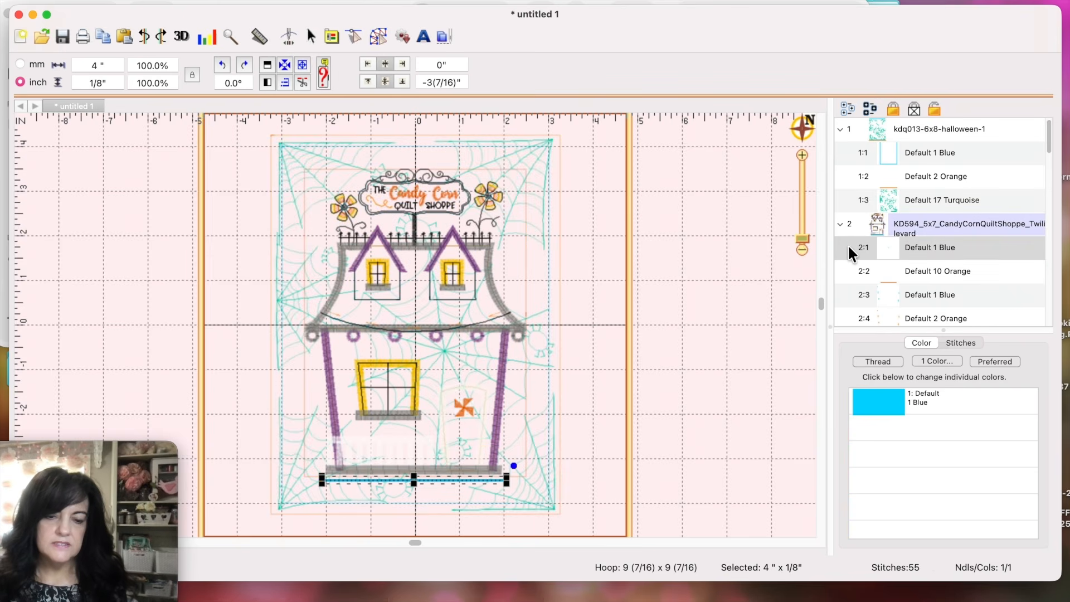
pyautogui.press('Delete')
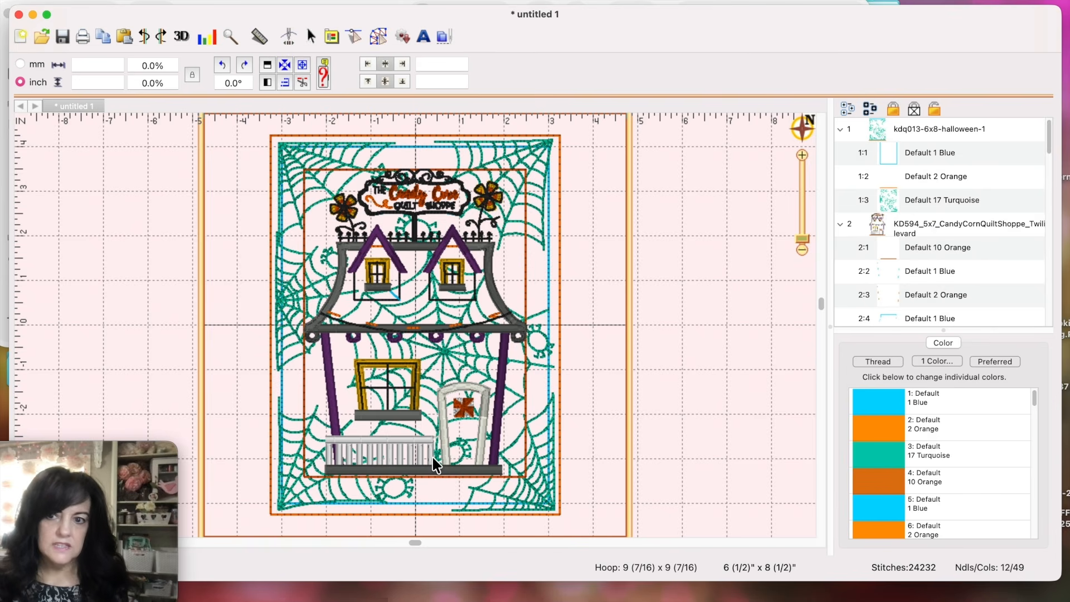
pyautogui.click(851, 250)
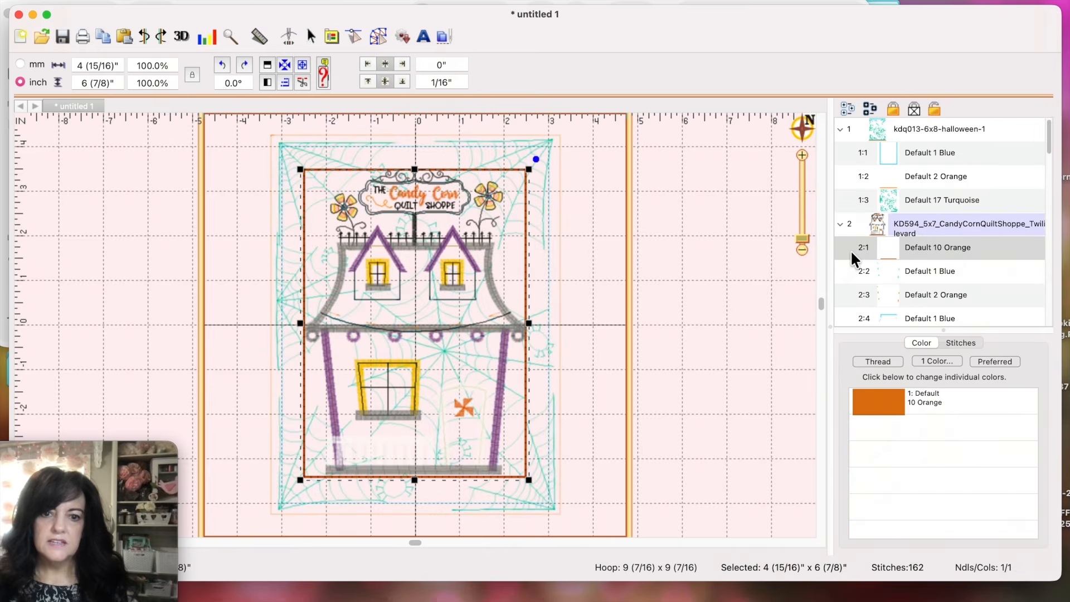
pyautogui.press('Delete')
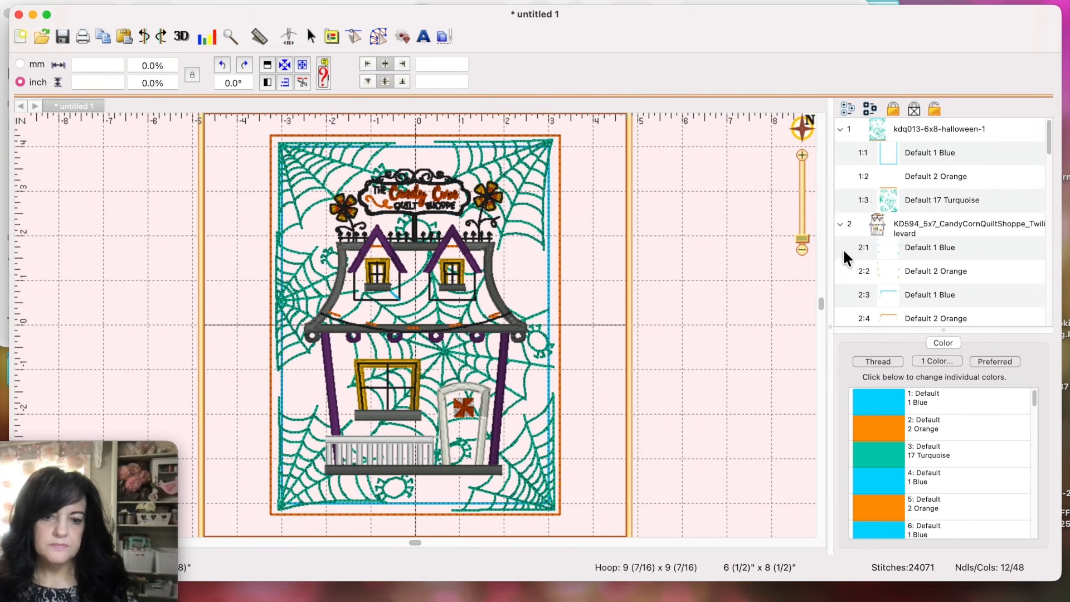
# Step: Nudge the Candy Corn house down two steps on the spiderweb
pyautogui.click(445, 465)
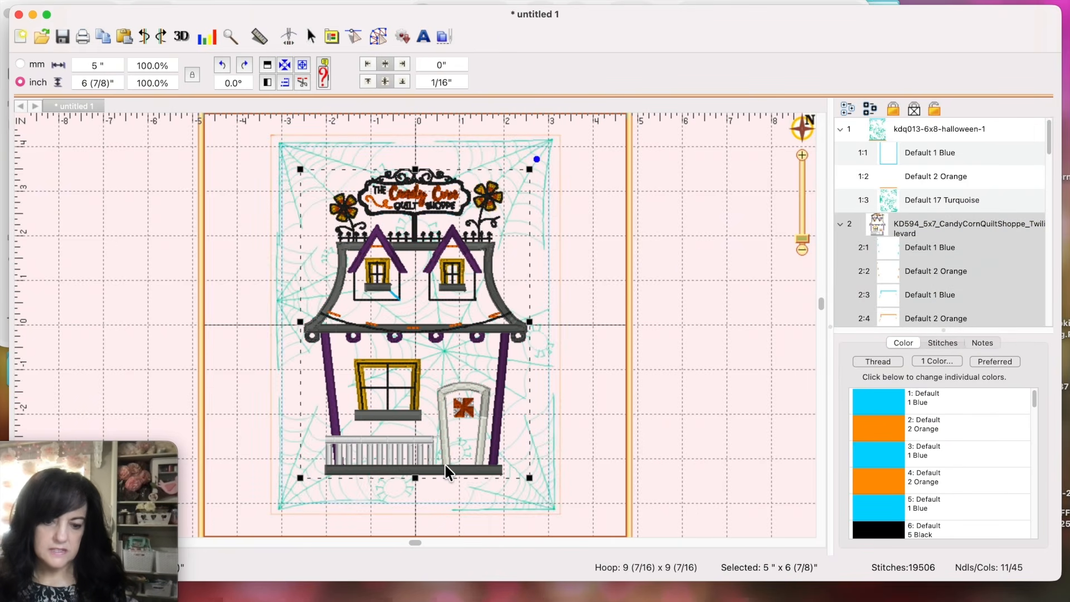
pyautogui.press('Down')
pyautogui.press('Down')
pyautogui.press('Down')
pyautogui.press('Down')
pyautogui.press('Down')
pyautogui.press('Down')
pyautogui.press('Down')
pyautogui.press('Down')
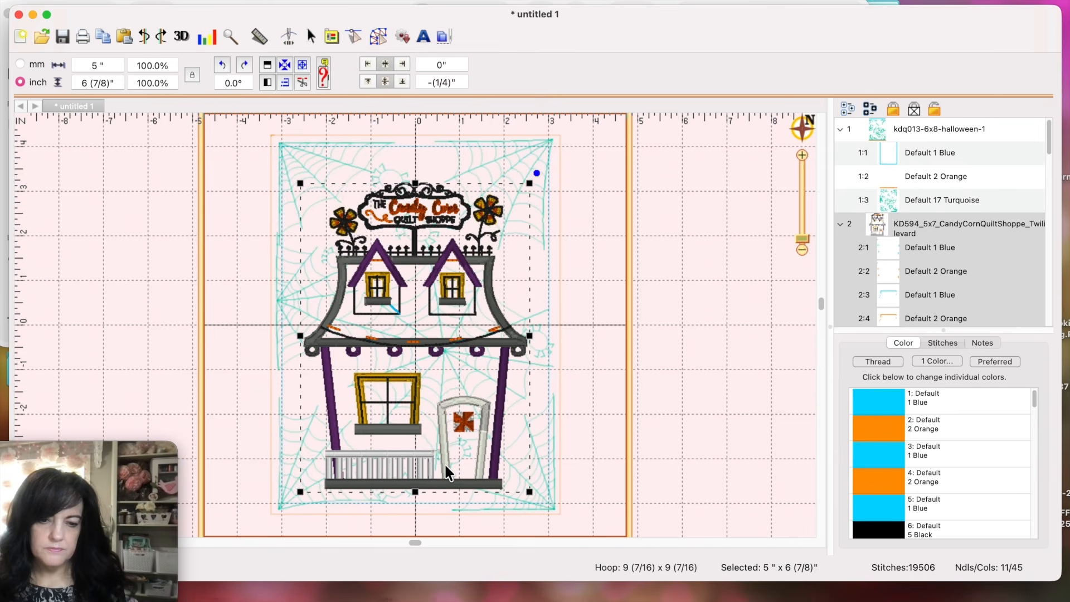
pyautogui.press('Down')
pyautogui.press('Down')
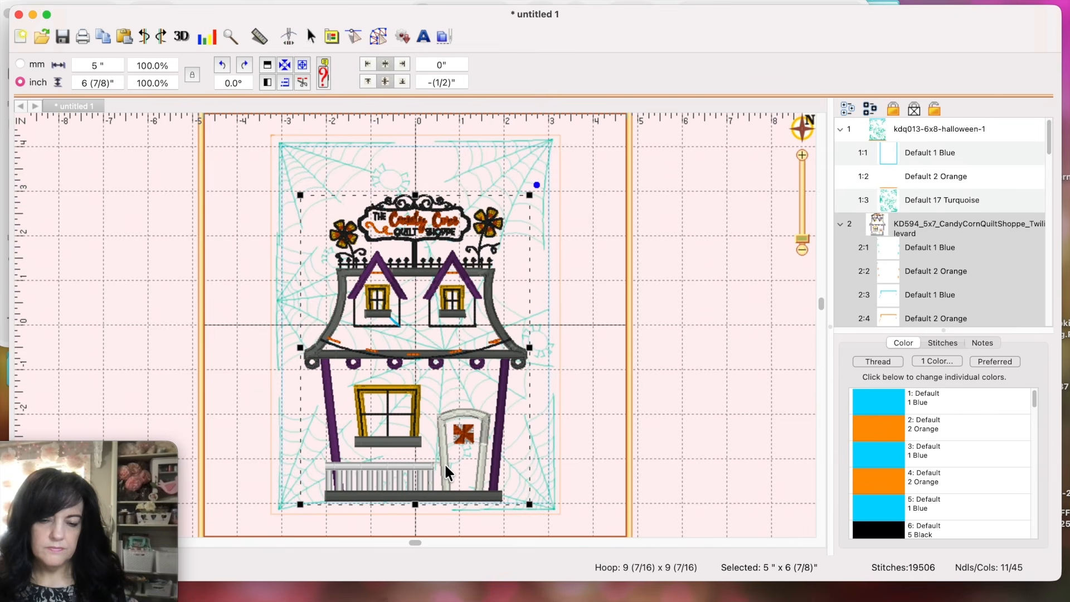
pyautogui.click(623, 390)
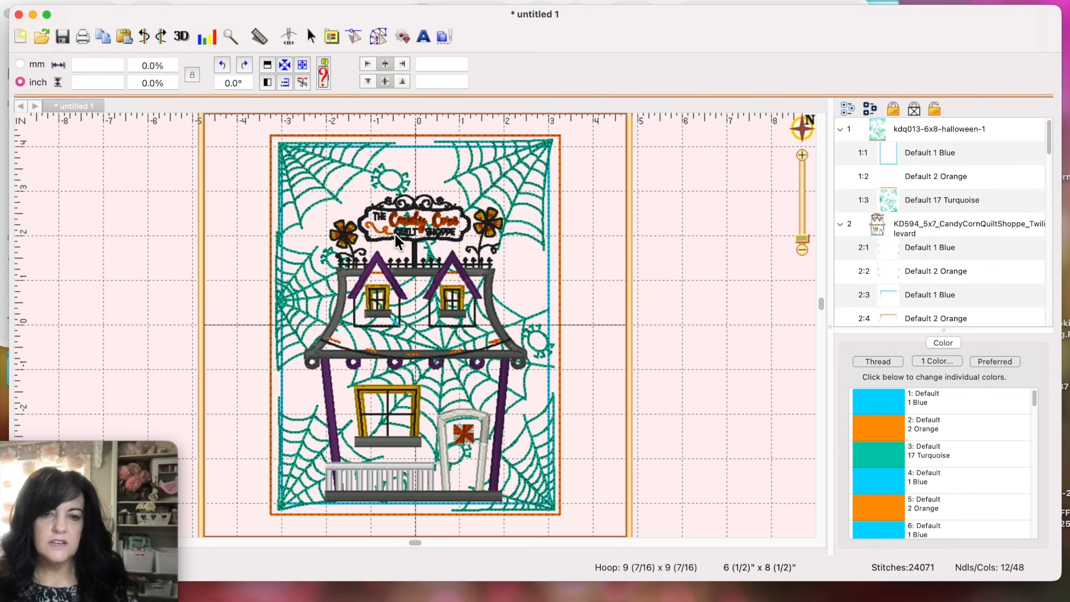
# Step: Save as quilt shoppe.PES in Boo-levard Combined Files, then delete the house design
pyautogui.click(111, 0)
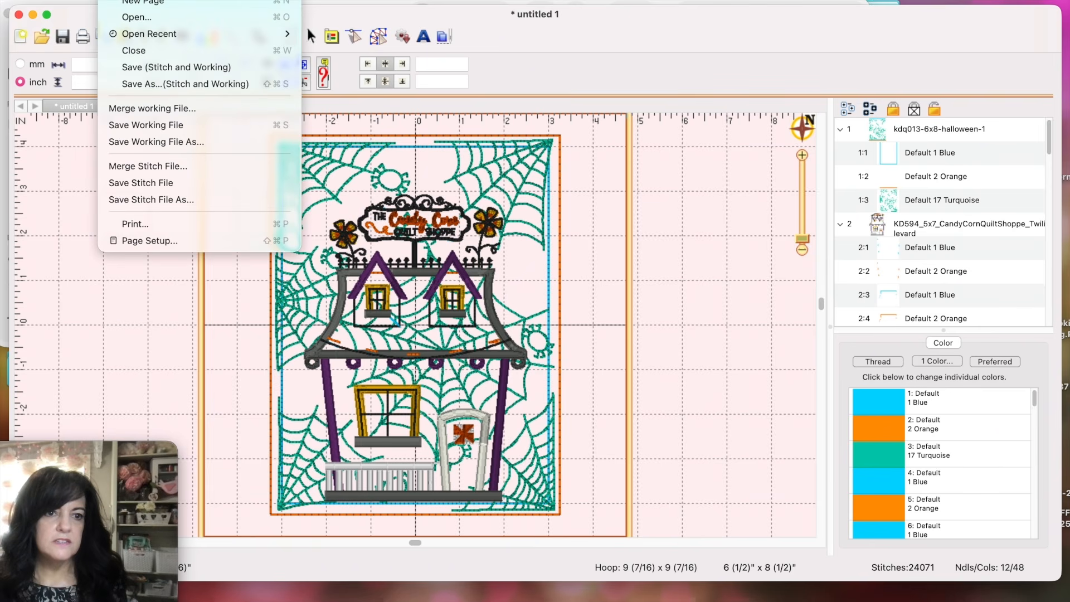
pyautogui.click(119, 199)
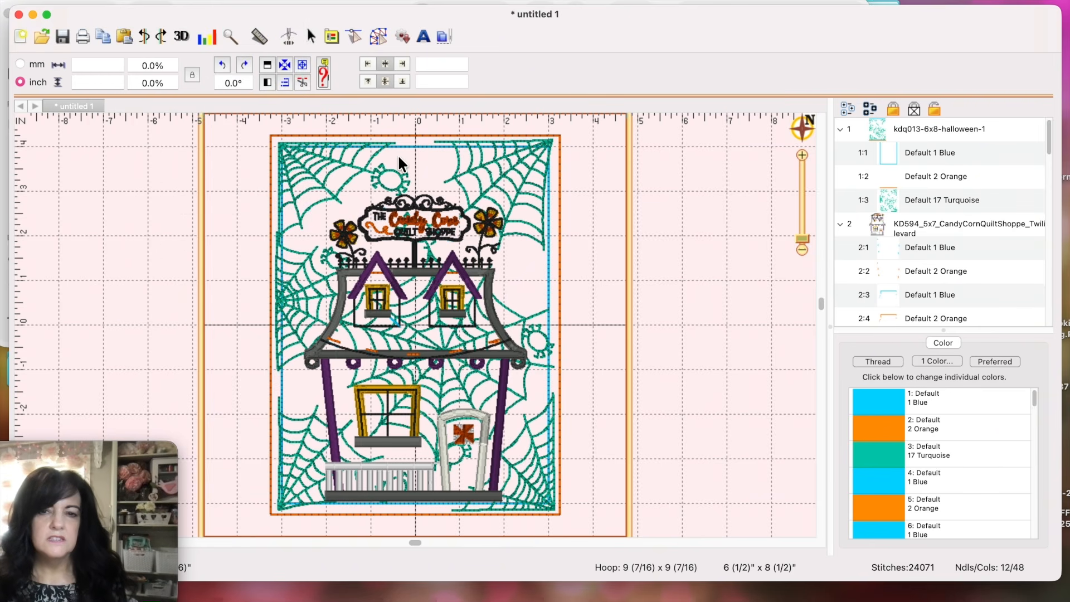
pyautogui.hscroll(3, 641, 235)
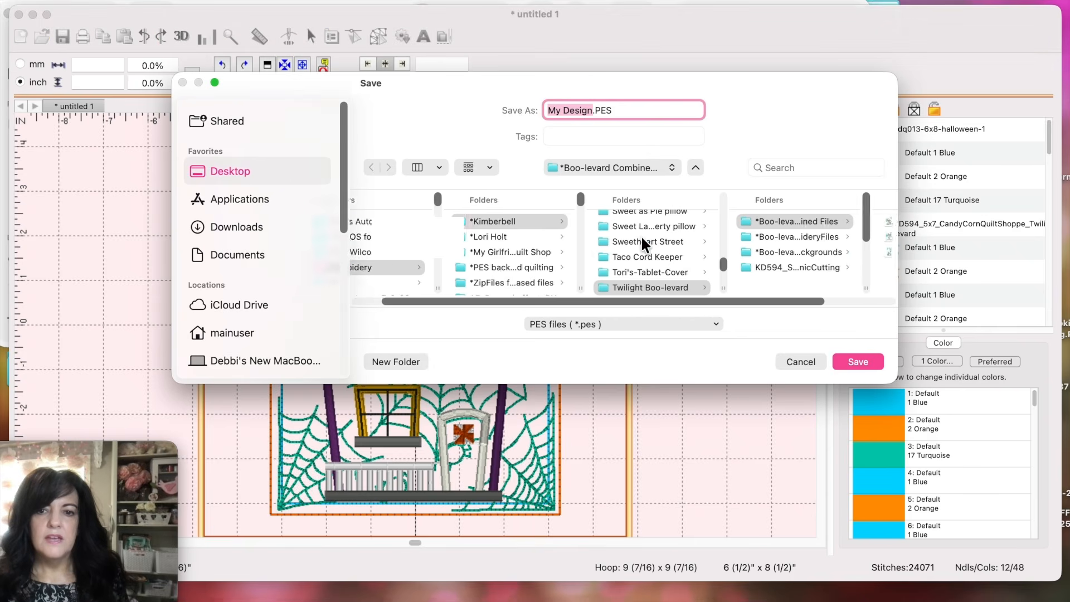
pyautogui.click(794, 220)
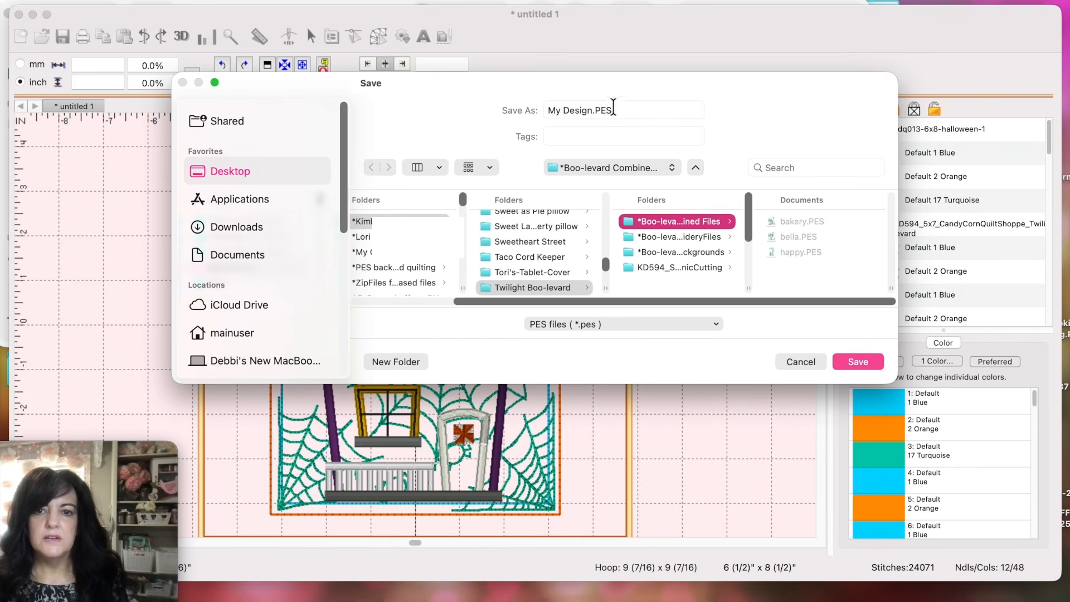
pyautogui.moveTo(589, 110); pyautogui.dragTo(543, 109)
pyautogui.write('quilt shoppe')
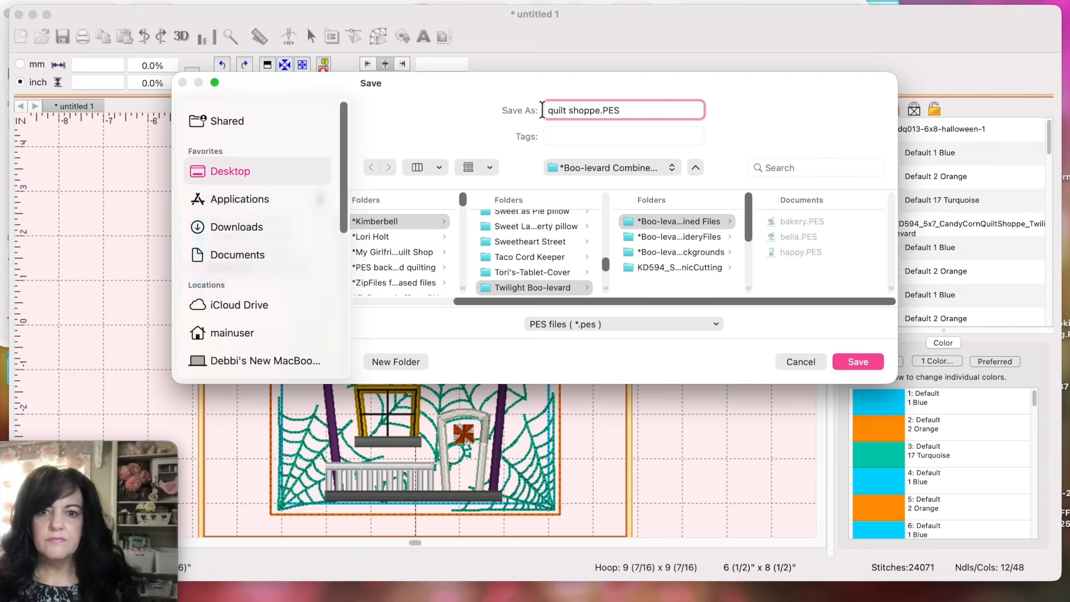
pyautogui.press('Return')
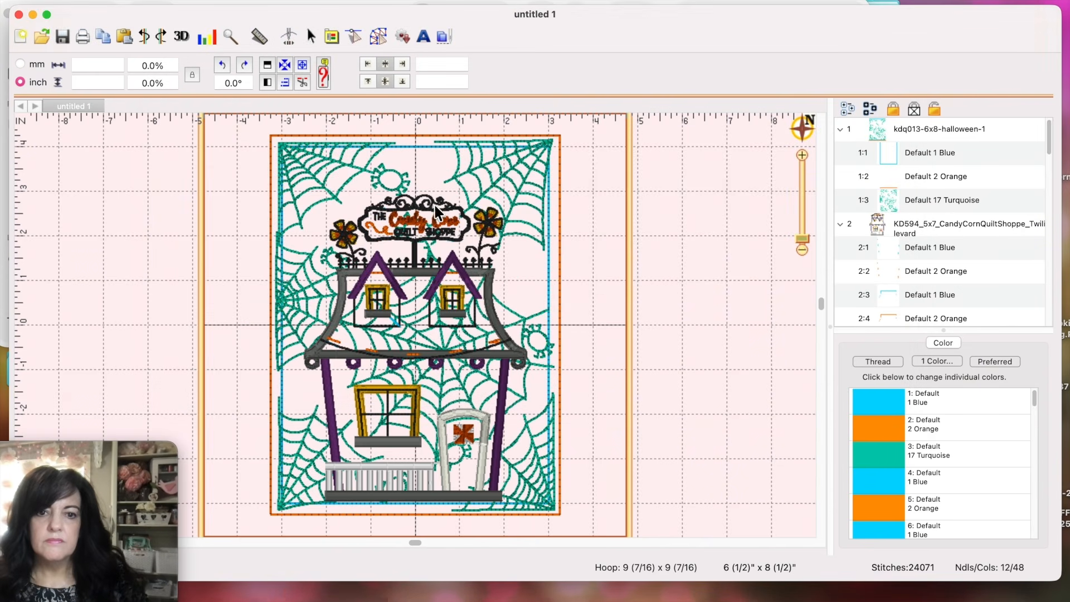
pyautogui.click(438, 282)
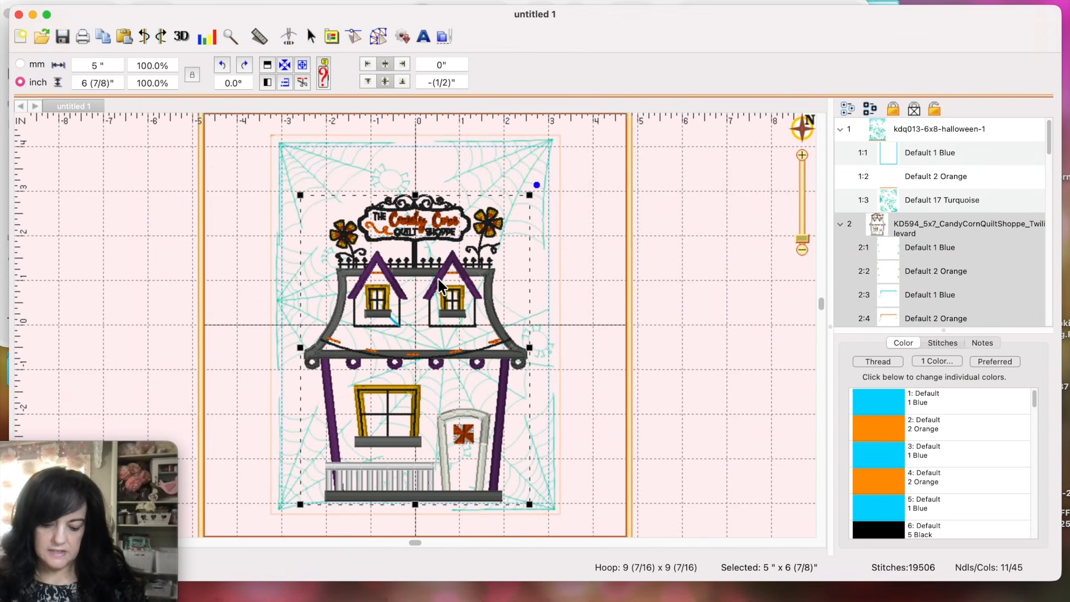
pyautogui.press('Delete')
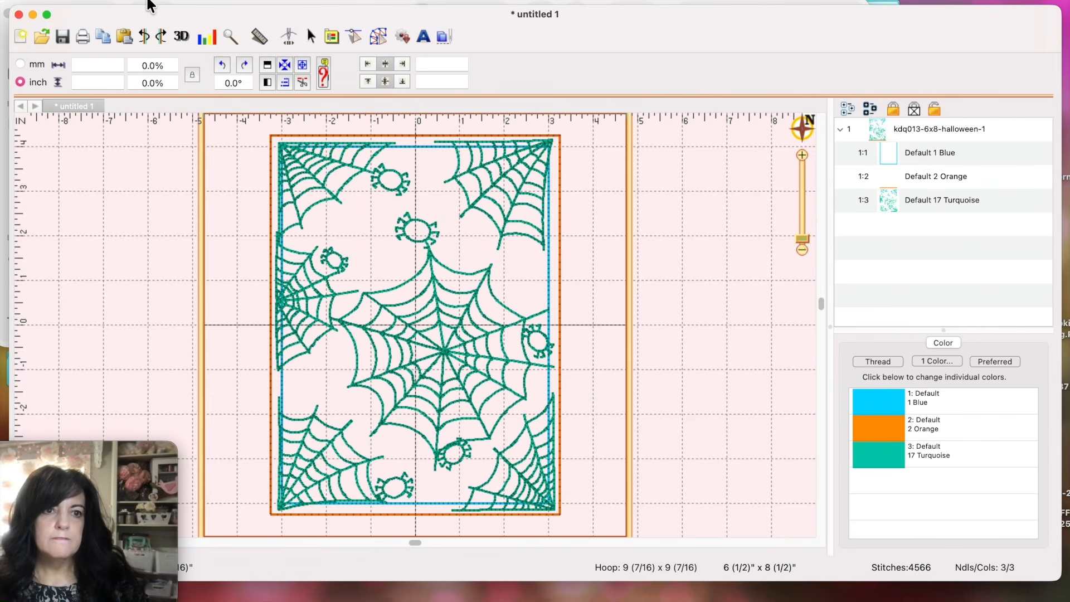
# Step: Drag the KD594_5x7_CreepAlong PES from Finder onto the spiderweb canvas
pyautogui.click(146, 1)
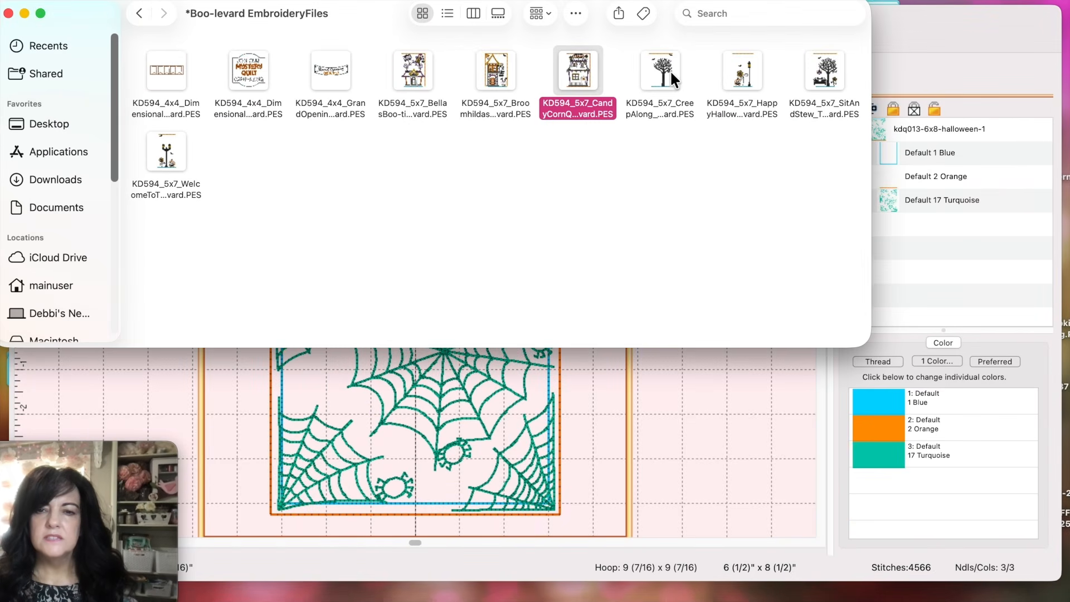
pyautogui.moveTo(669, 71); pyautogui.dragTo(449, 354)
pyautogui.click(616, 400)
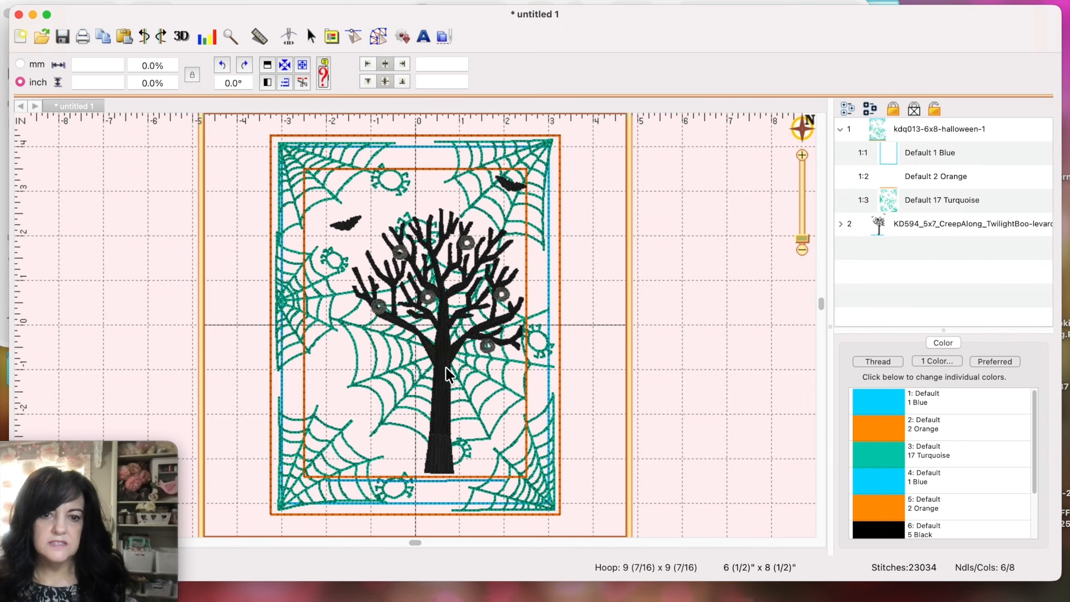
# Step: Delete the tree design's blue placement and orange layers
pyautogui.click(840, 223)
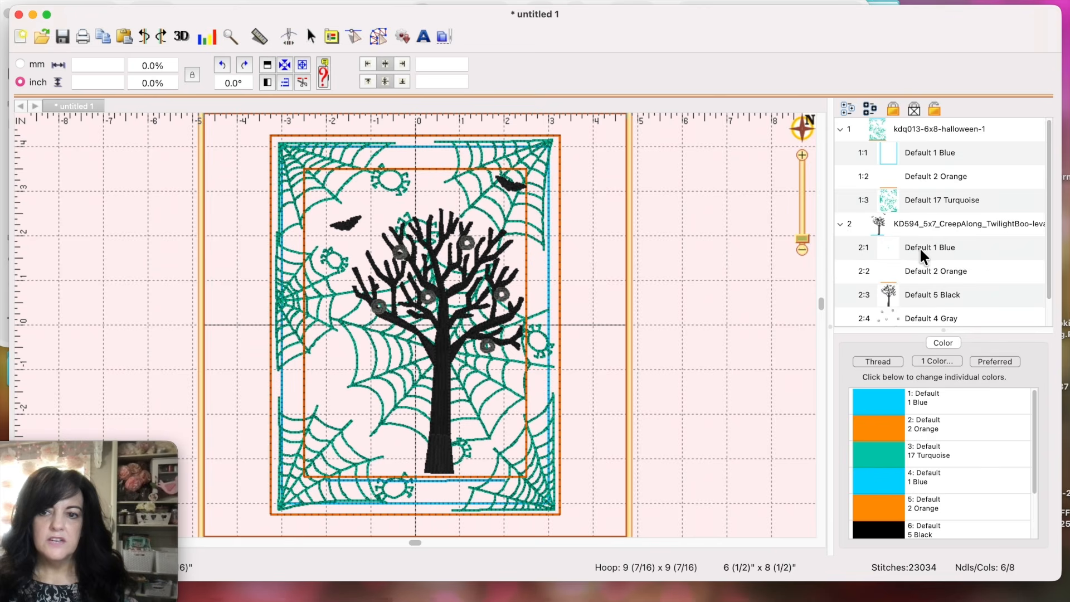
pyautogui.click(853, 247)
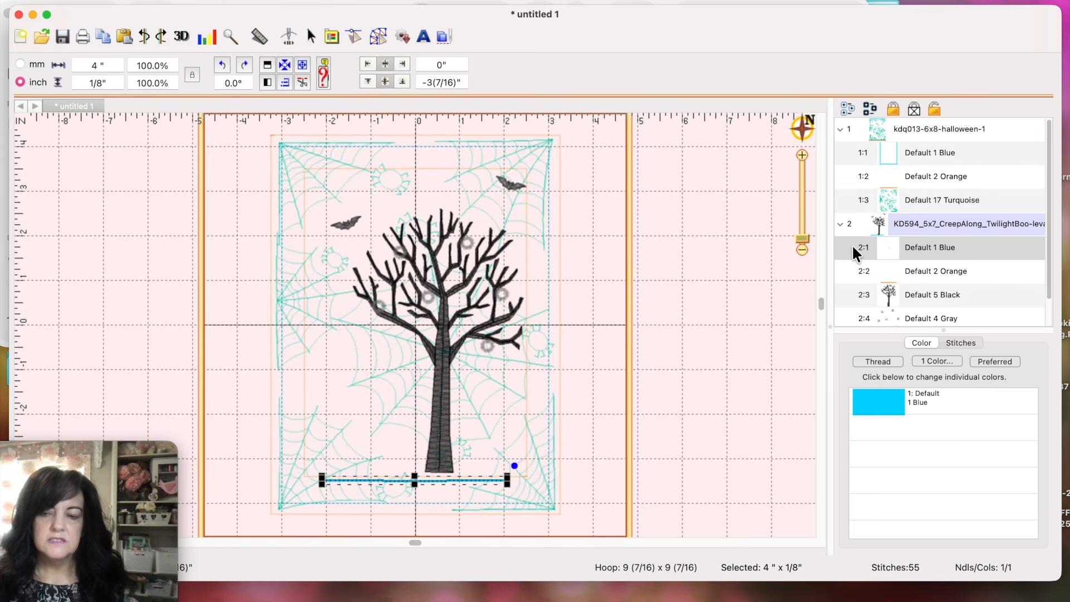
pyautogui.press('Delete')
pyautogui.click(862, 250)
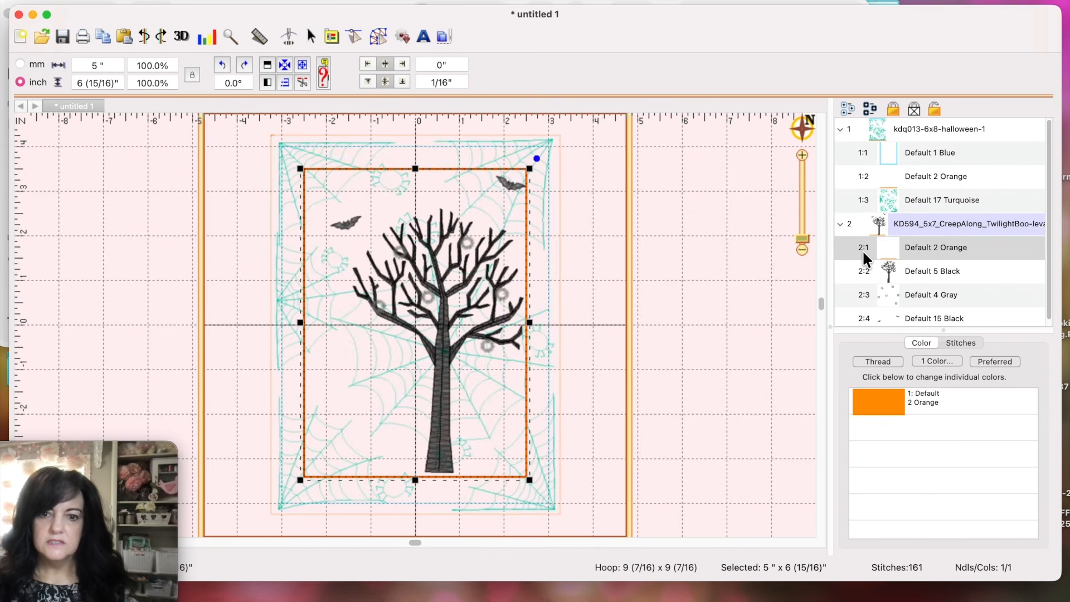
pyautogui.press('Delete')
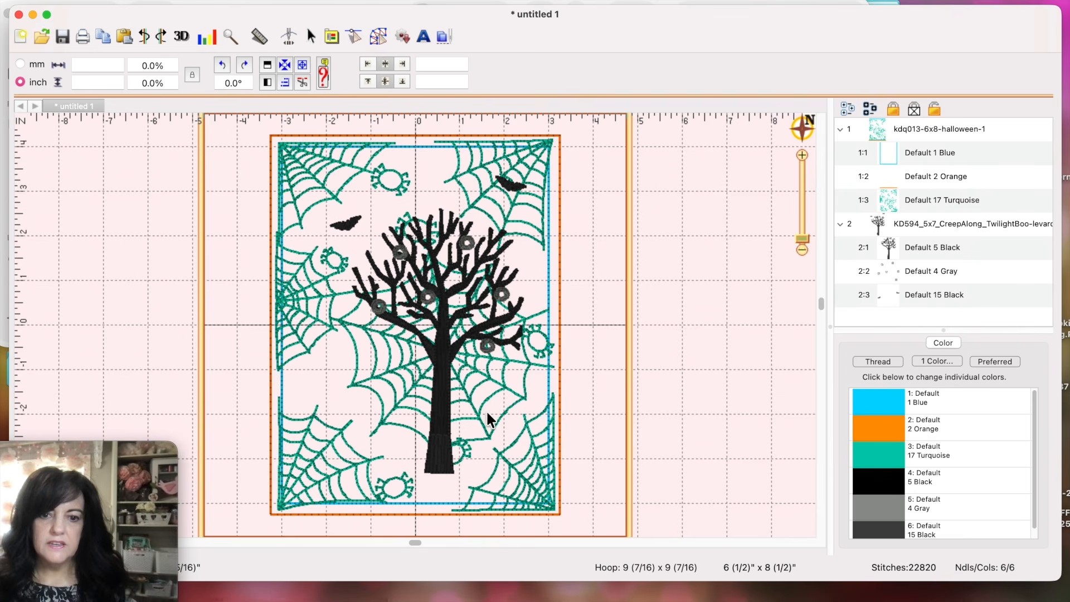
# Step: Nudge the Creep Along tree slightly lower on the spiderweb
pyautogui.click(446, 444)
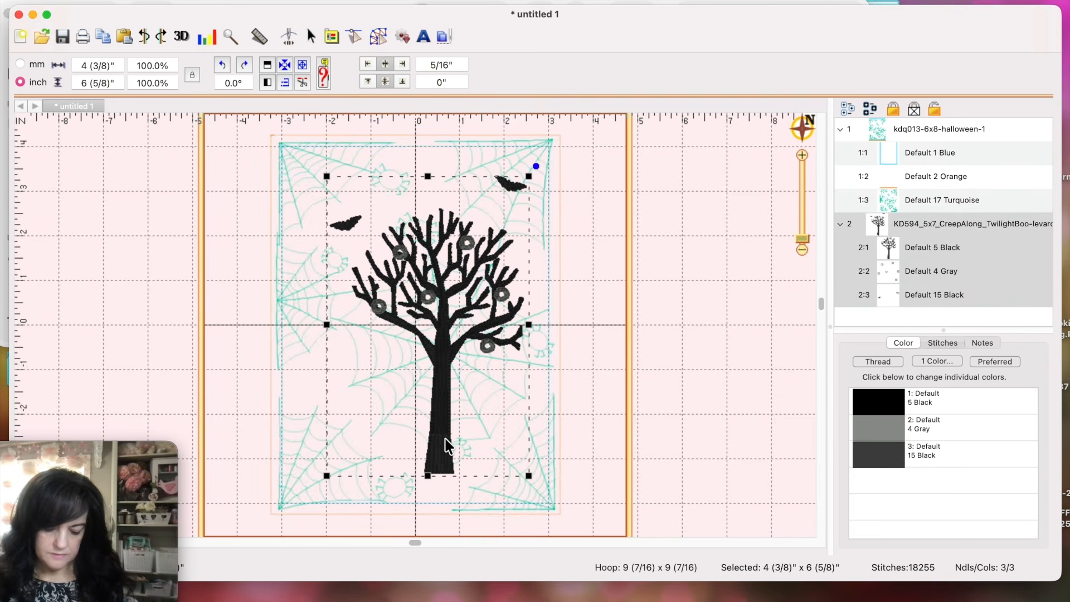
pyautogui.press('Down')
pyautogui.press('Down')
pyautogui.press('Down')
pyautogui.press('Down')
pyautogui.press('Down')
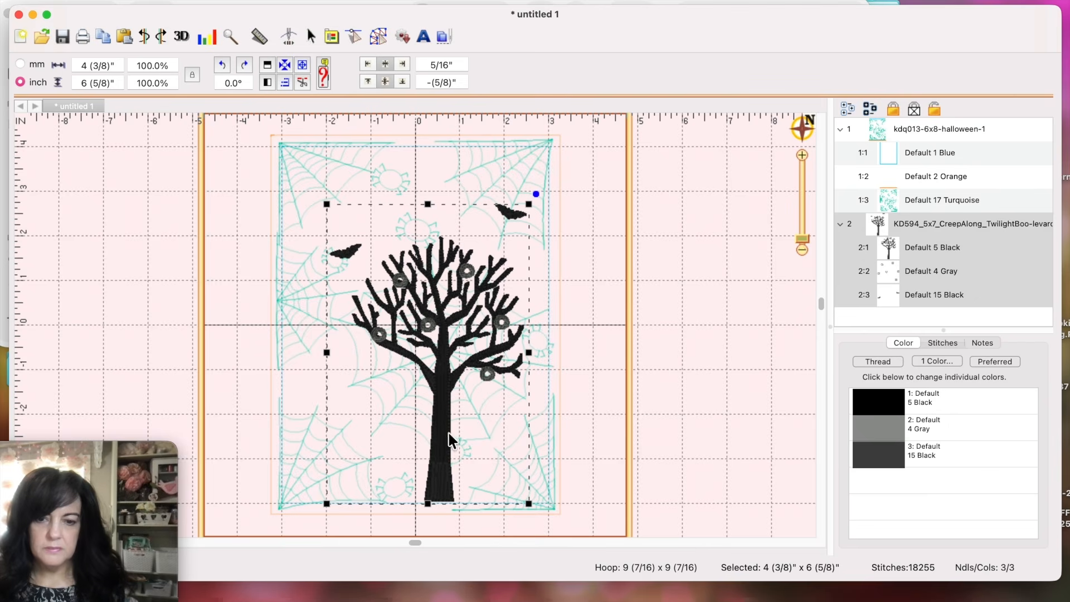
pyautogui.click(704, 393)
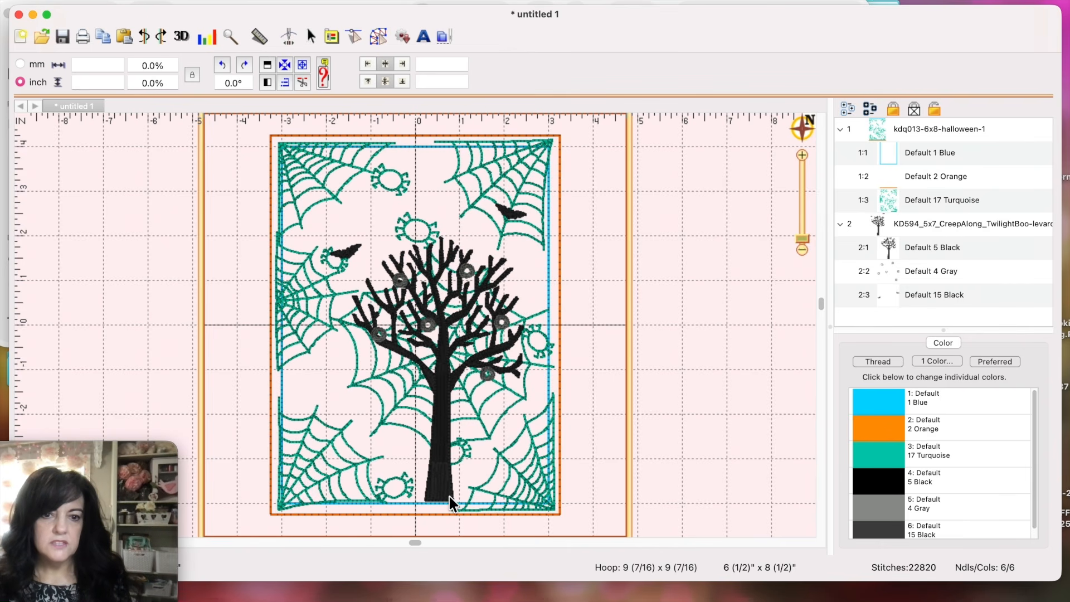
# Step: Save the layout as creep.PES in the Boo-levard Combined Files folder, then select the tree
pyautogui.click(109, 0)
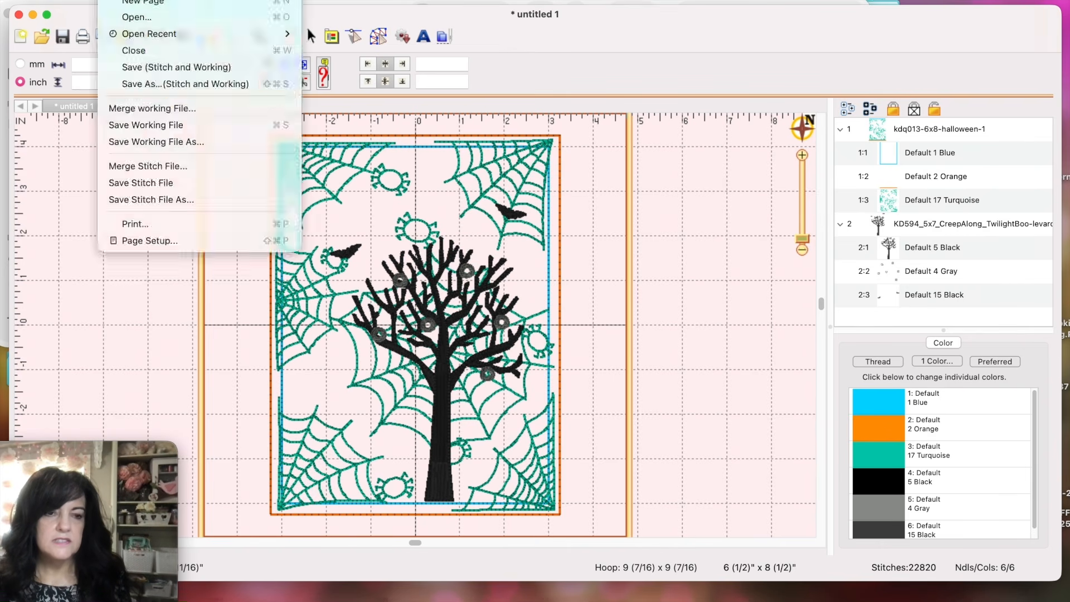
pyautogui.click(142, 199)
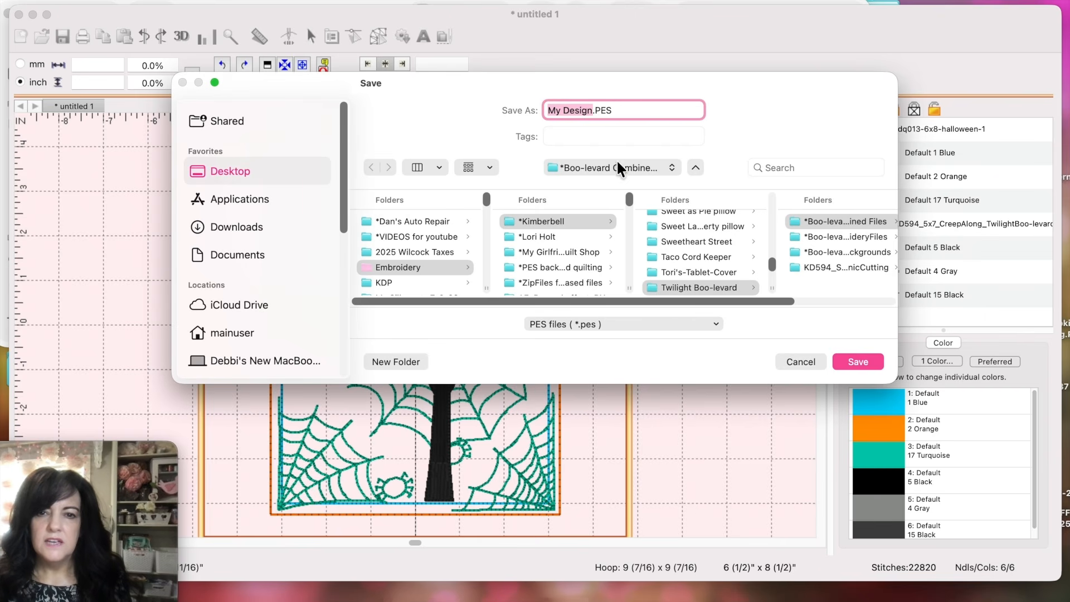
pyautogui.click(678, 218)
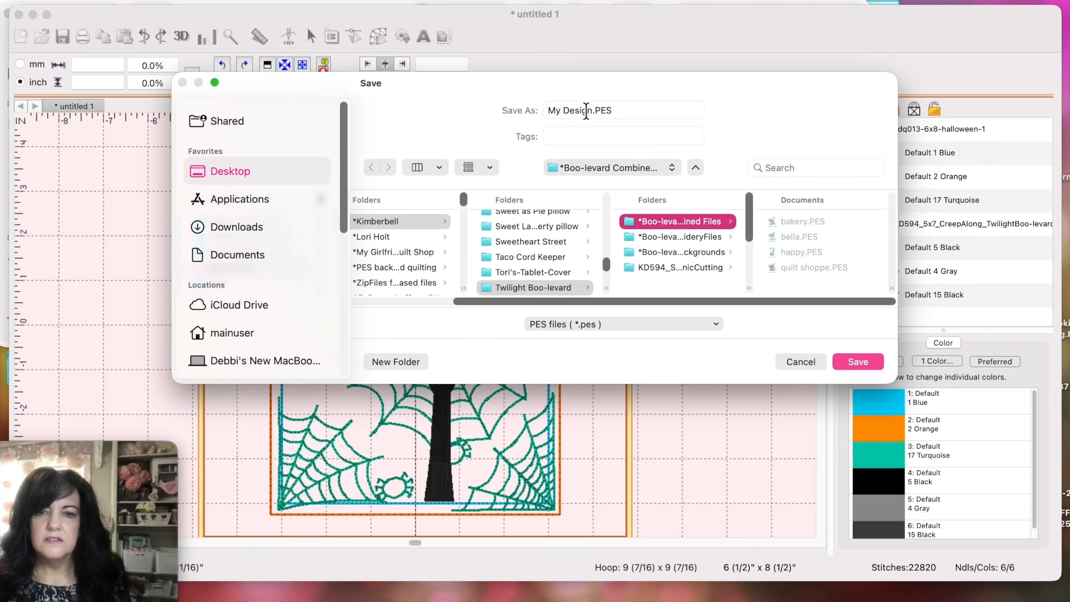
pyautogui.moveTo(593, 111); pyautogui.dragTo(545, 109)
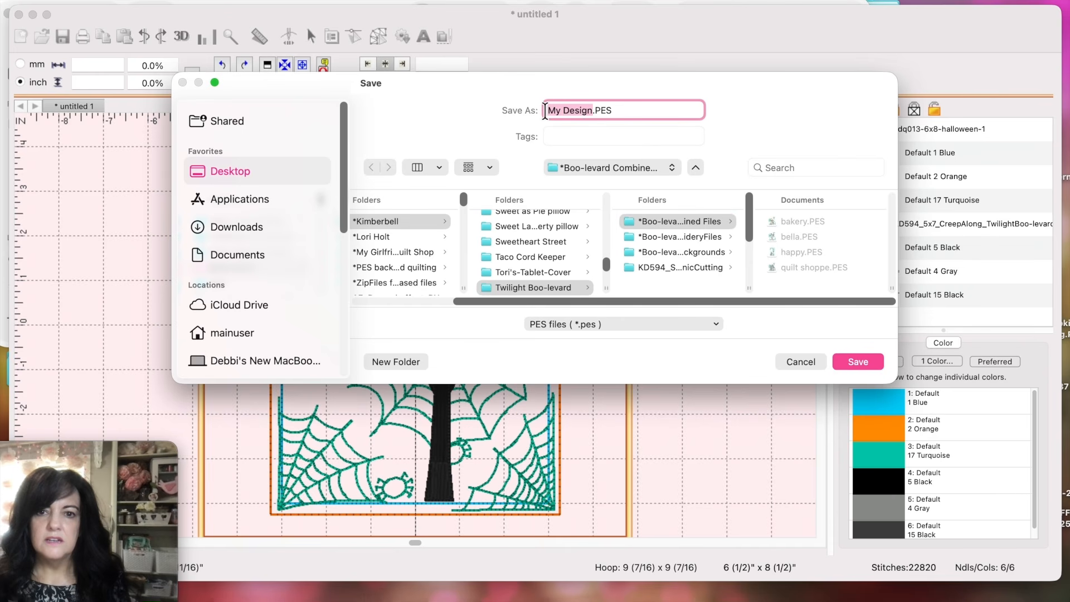
pyautogui.write('cr')
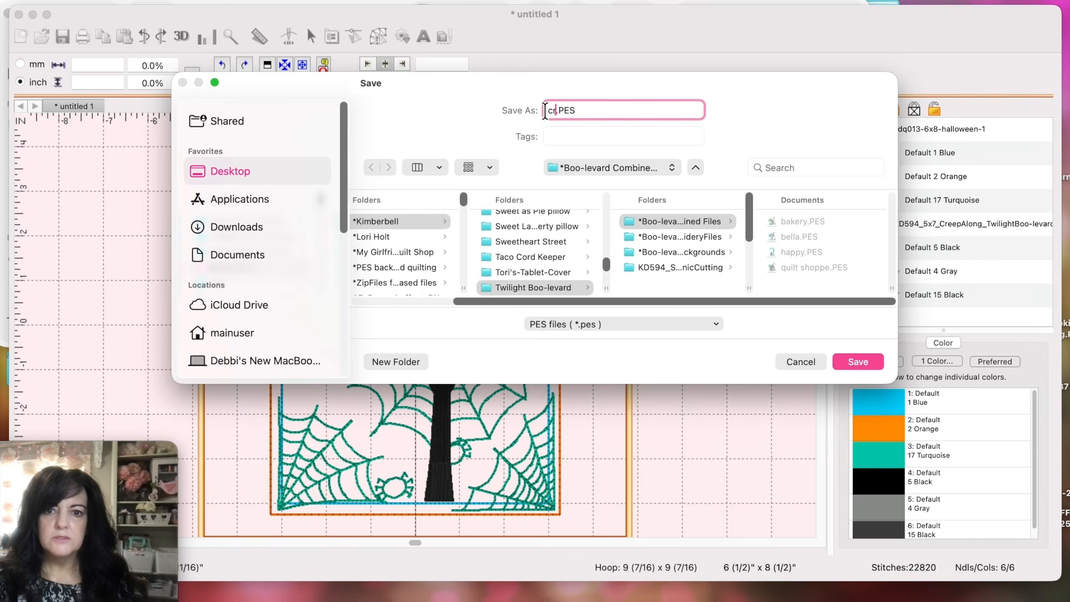
pyautogui.write('eep')
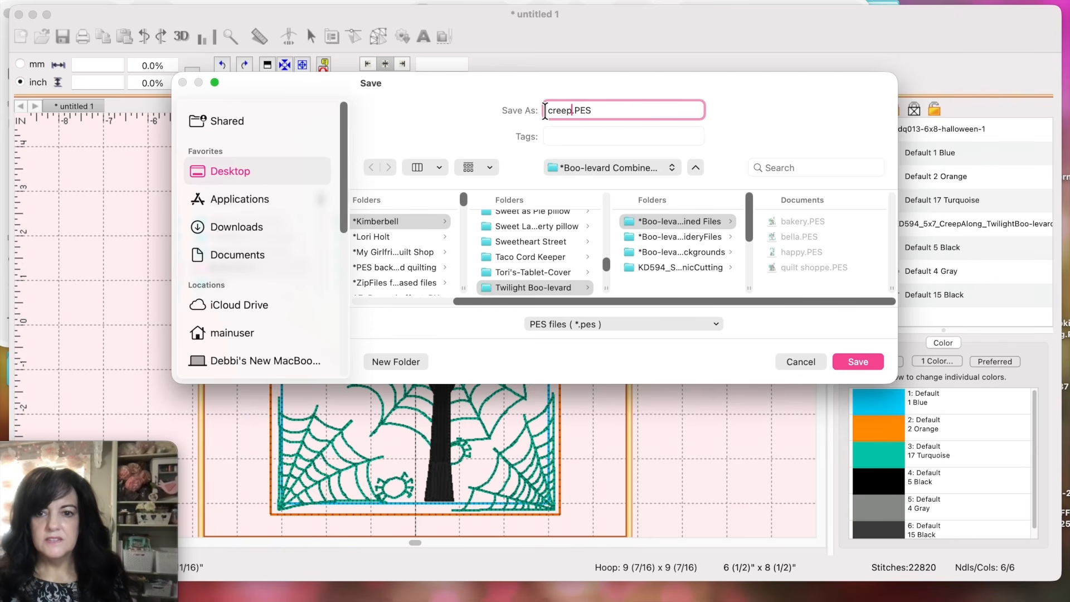
pyautogui.click(851, 364)
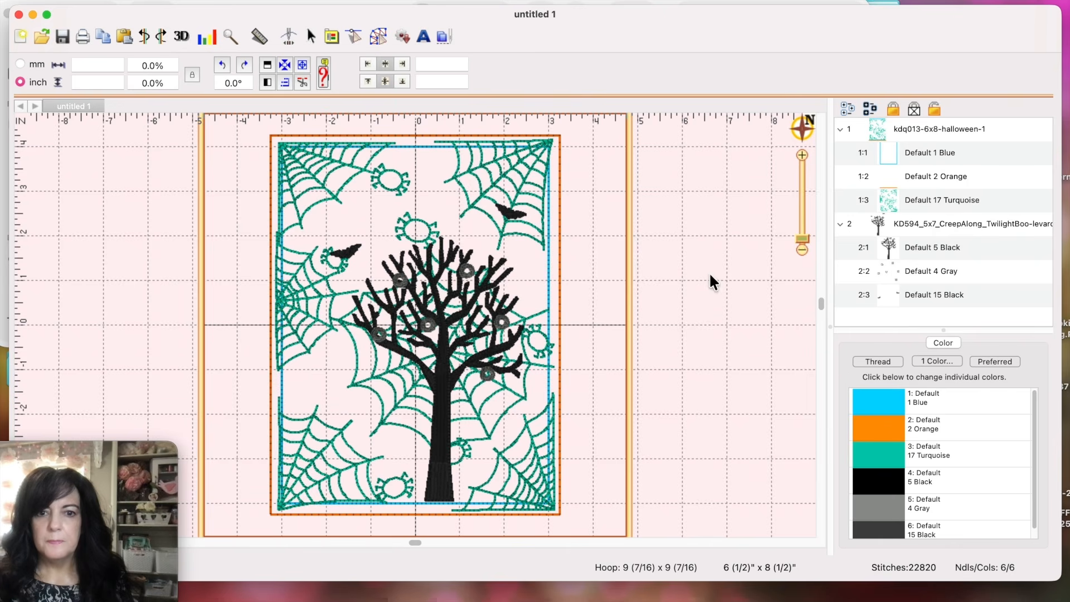
pyautogui.click(446, 400)
# Step: Delete the tree and drag the SitAndStew PES design from Finder onto the spiderweb background
pyautogui.press('Delete')
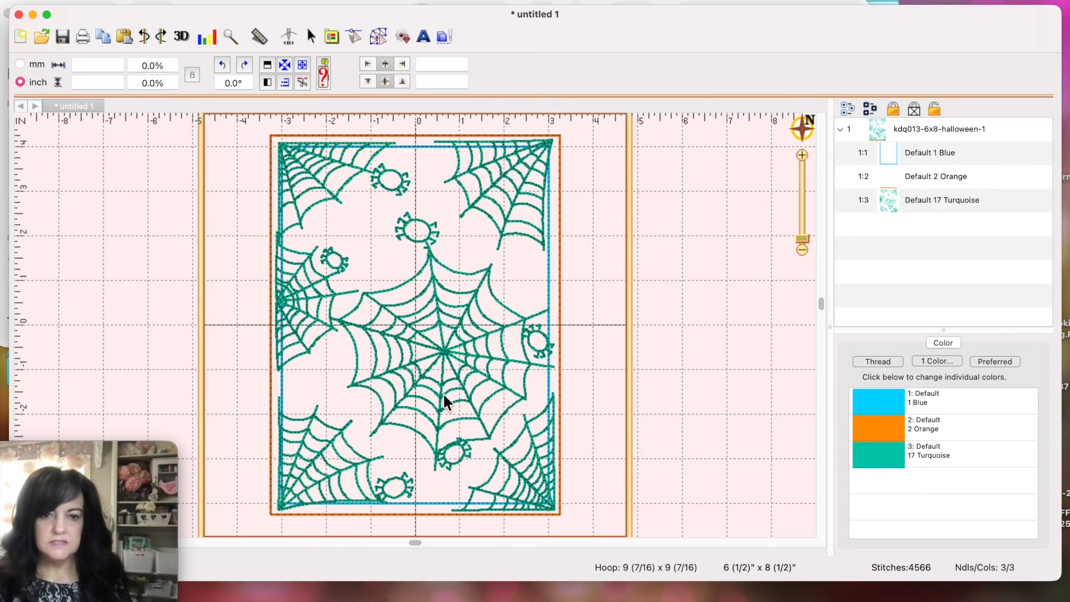
pyautogui.click(121, 2)
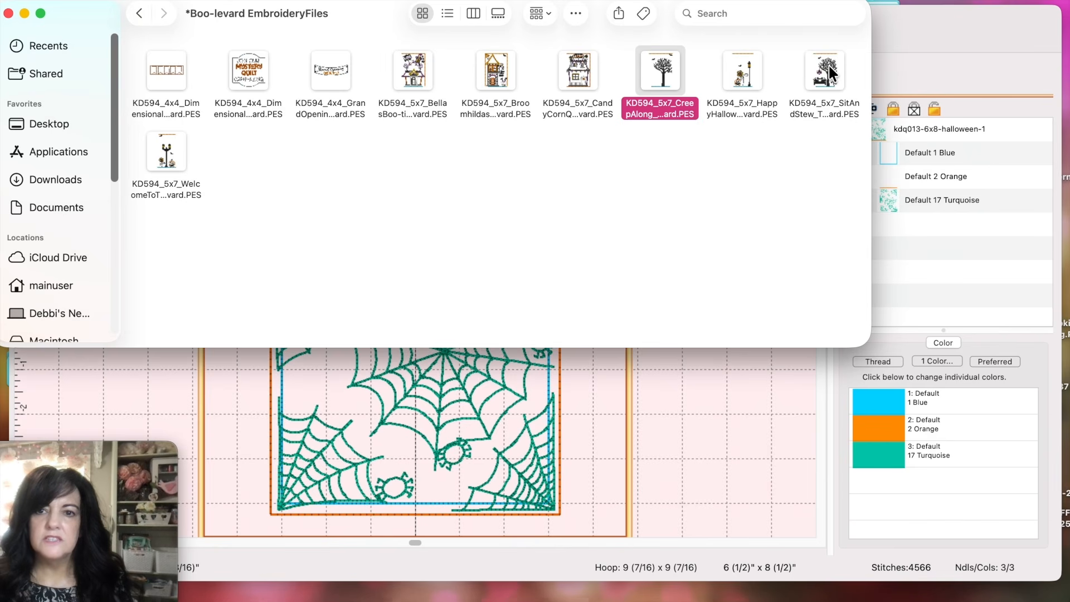
pyautogui.moveTo(828, 71); pyautogui.dragTo(393, 363)
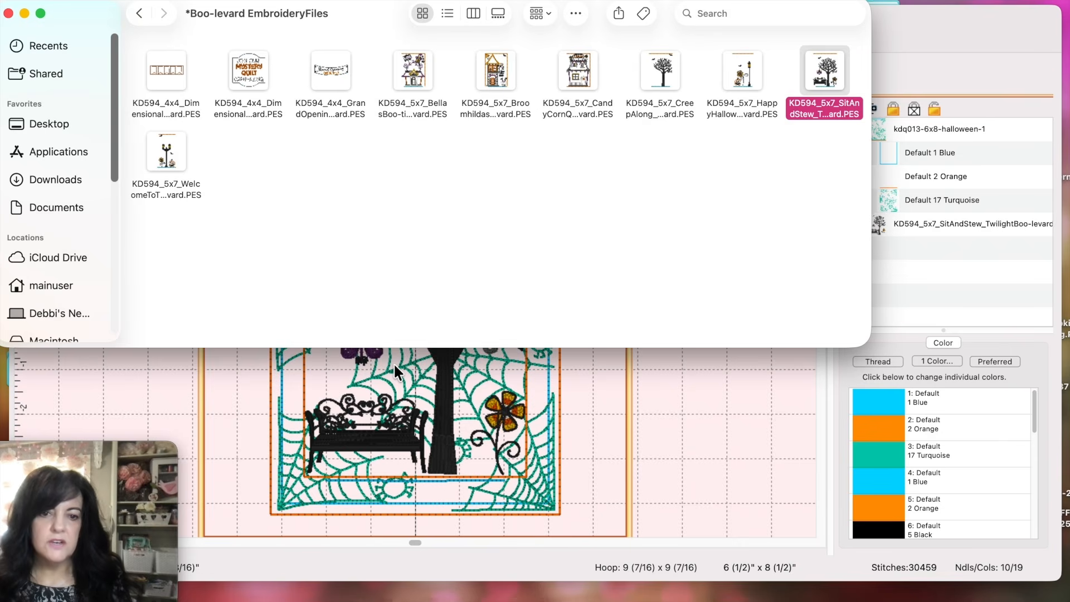
pyautogui.click(718, 418)
# Step: Delete the 2:1 Blue and 2:1 Orange layers from the Sit And Stew design
pyautogui.click(839, 222)
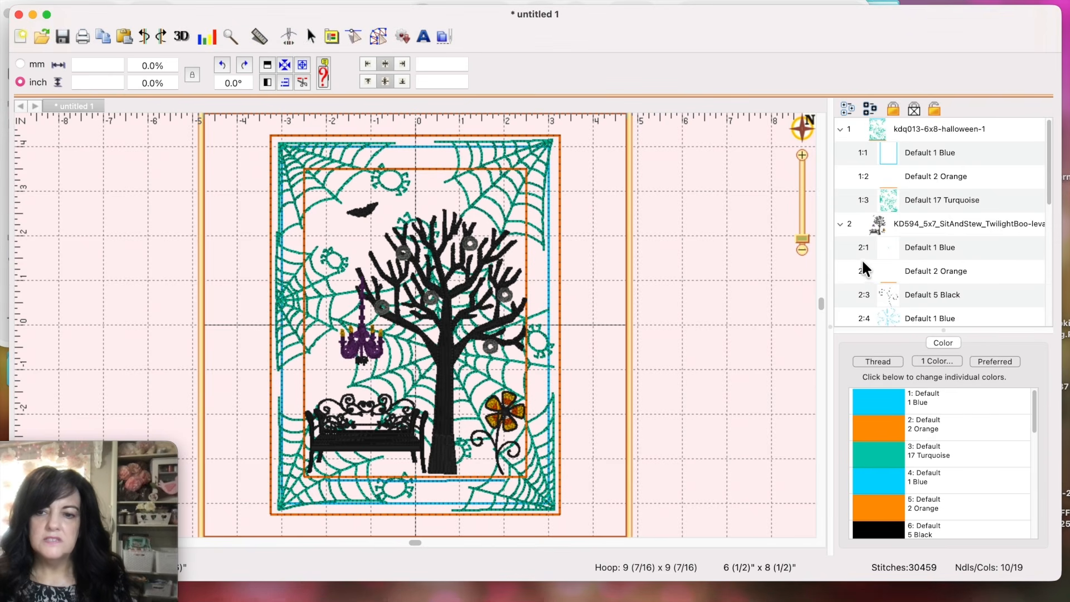
pyautogui.click(855, 244)
pyautogui.press('Delete')
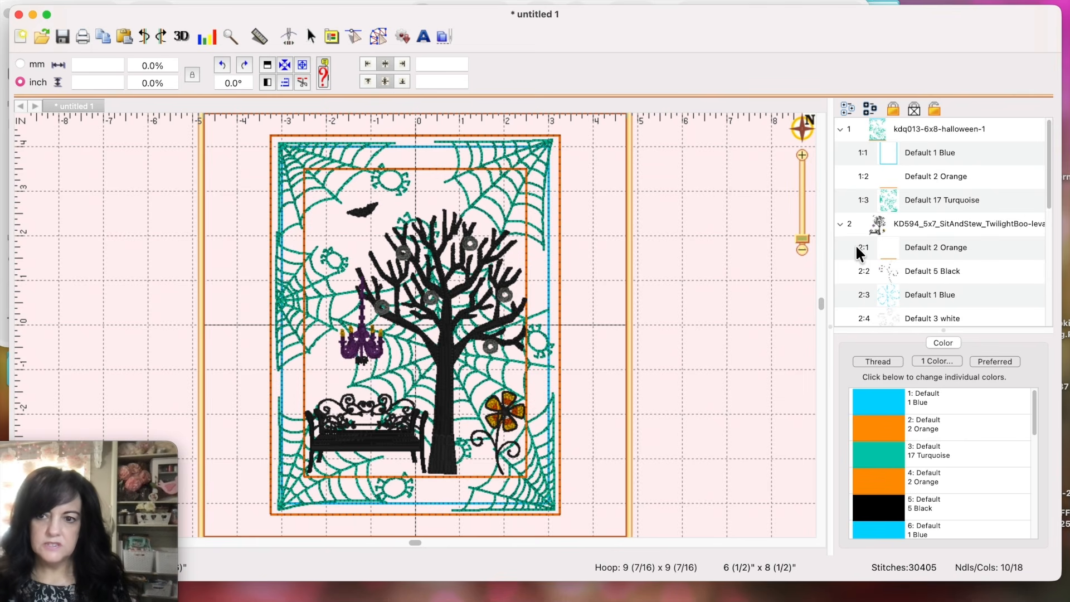
pyautogui.click(897, 262)
pyautogui.click(845, 246)
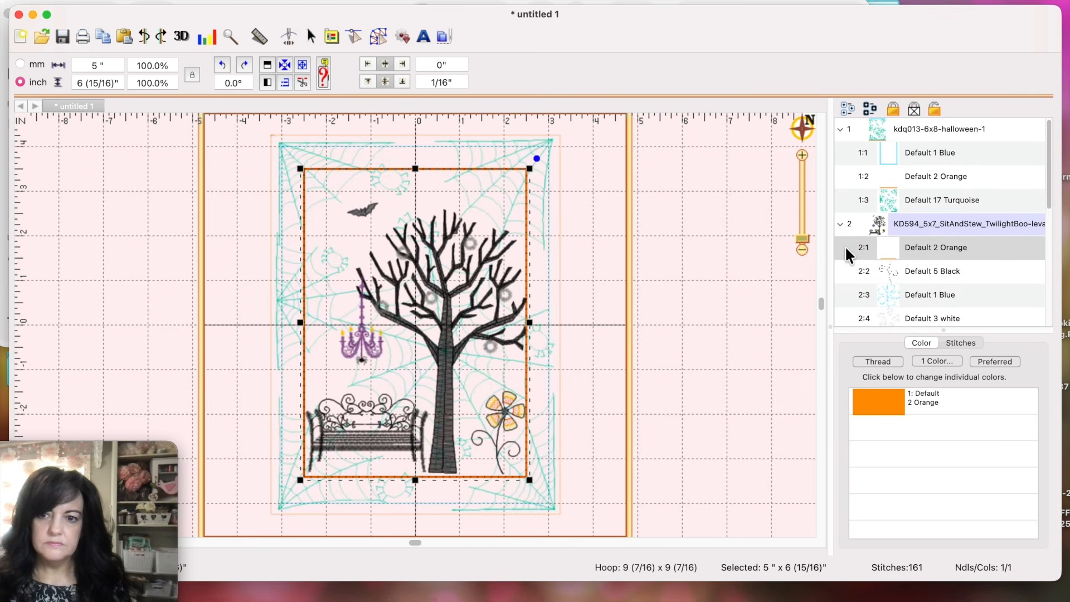
pyautogui.press('Delete')
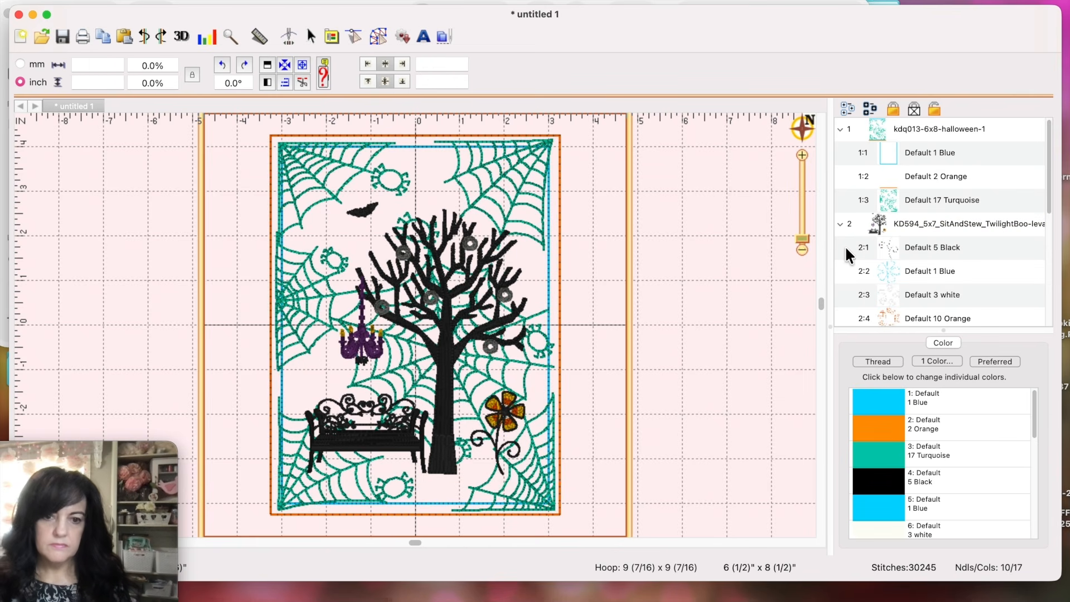
# Step: Nudge the bench design lower on the spiderweb background and deselect it
pyautogui.click(440, 437)
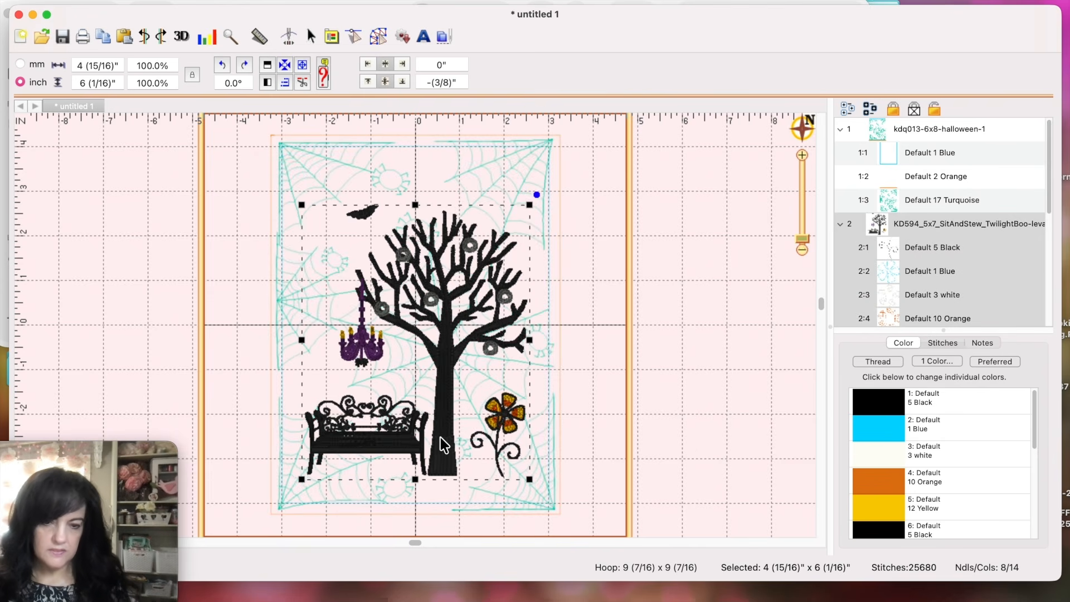
pyautogui.press('Down')
pyautogui.press('Down')
pyautogui.press('Down')
pyautogui.press('Down')
pyautogui.press('Down')
pyautogui.press('Down')
pyautogui.press('Down')
pyautogui.press('Down')
pyautogui.press('Down')
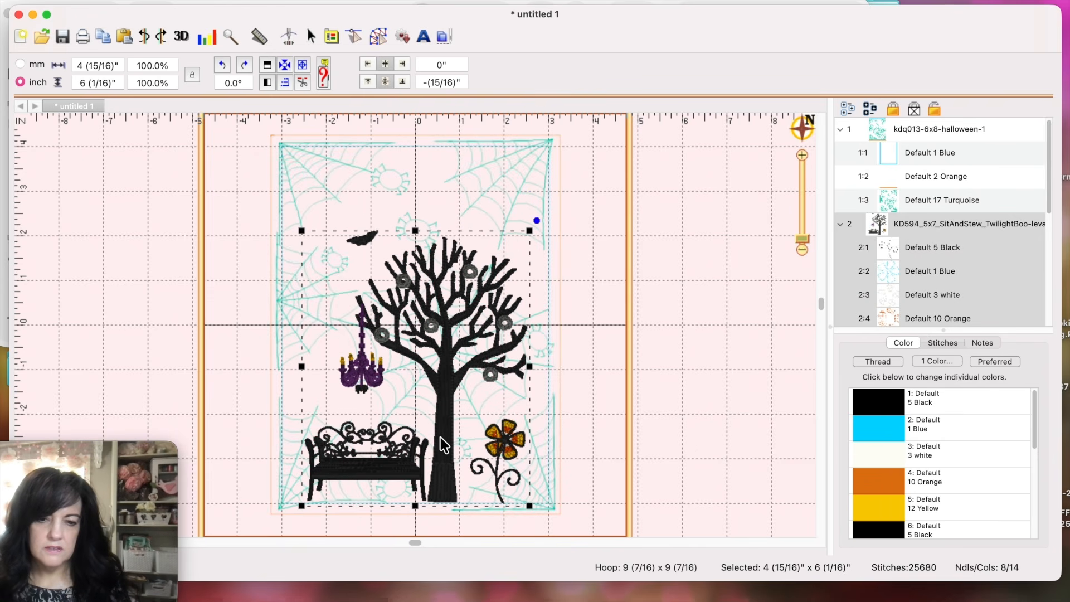
pyautogui.click(610, 415)
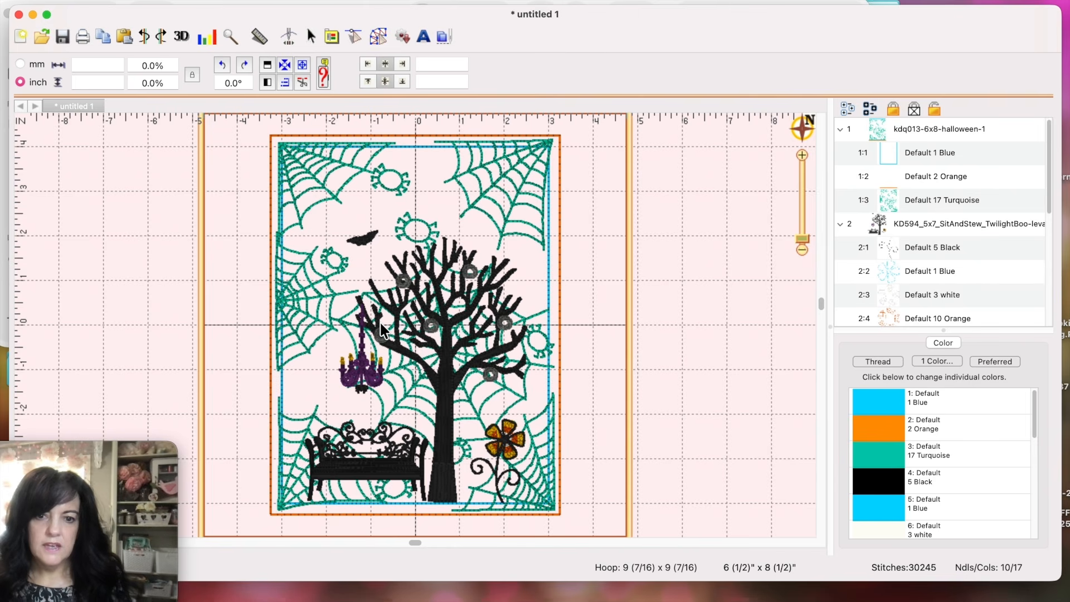
# Step: Save the bench layout as bench.PES in the Boo-levard Combined Files folder
pyautogui.click(105, 2)
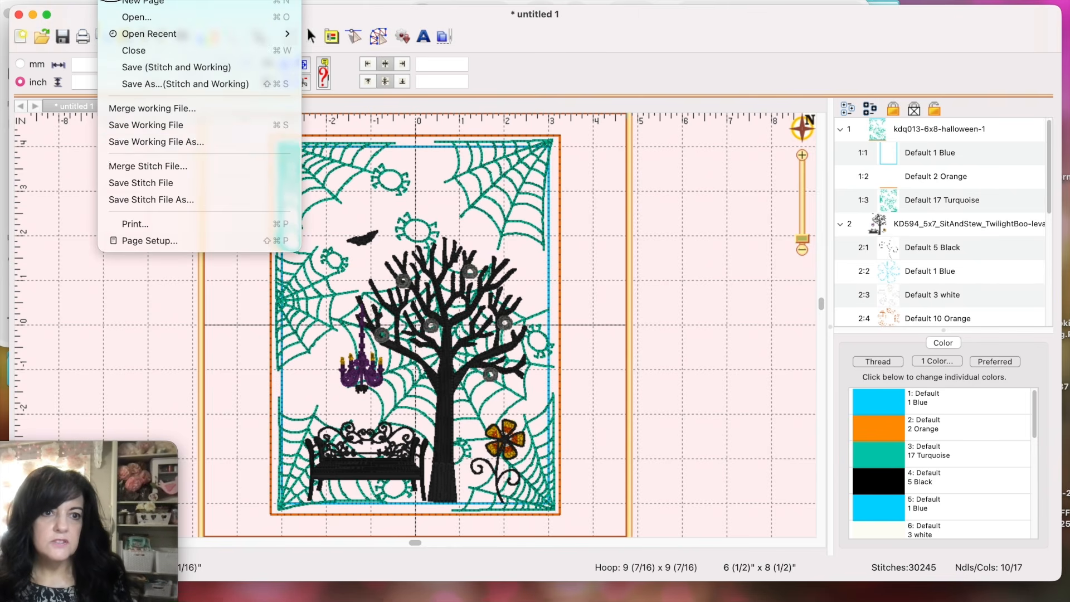
pyautogui.click(112, 201)
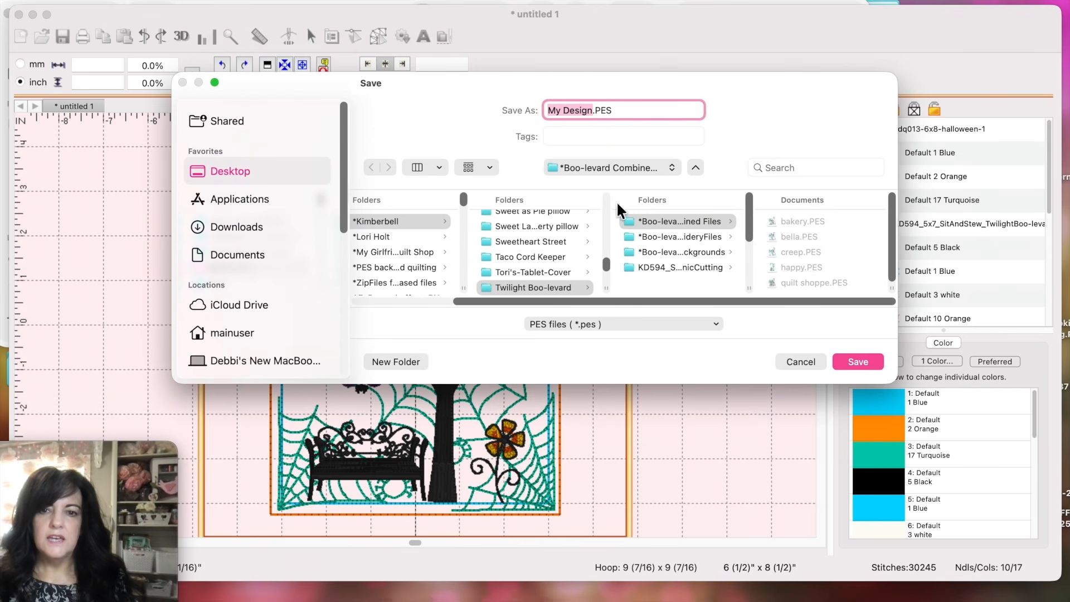
pyautogui.click(641, 222)
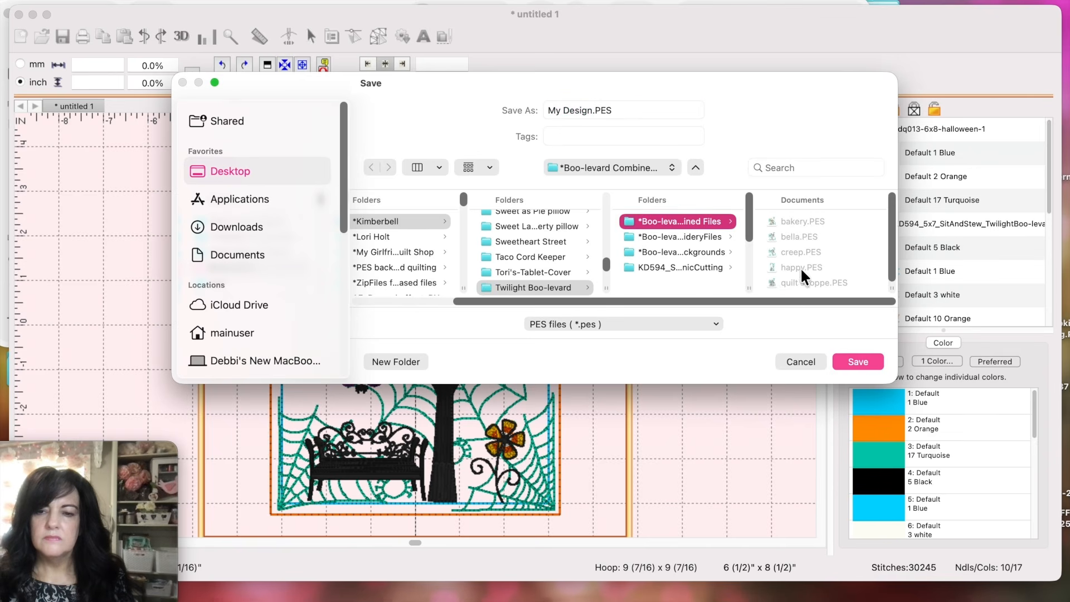
pyautogui.click(592, 109)
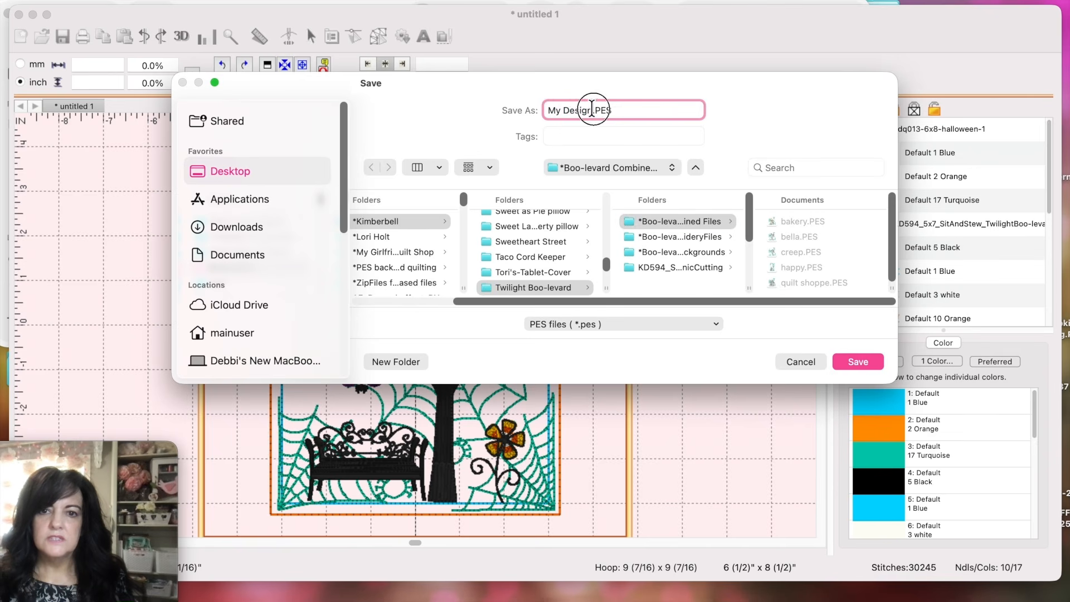
pyautogui.moveTo(592, 108); pyautogui.dragTo(524, 106)
pyautogui.write('bench')
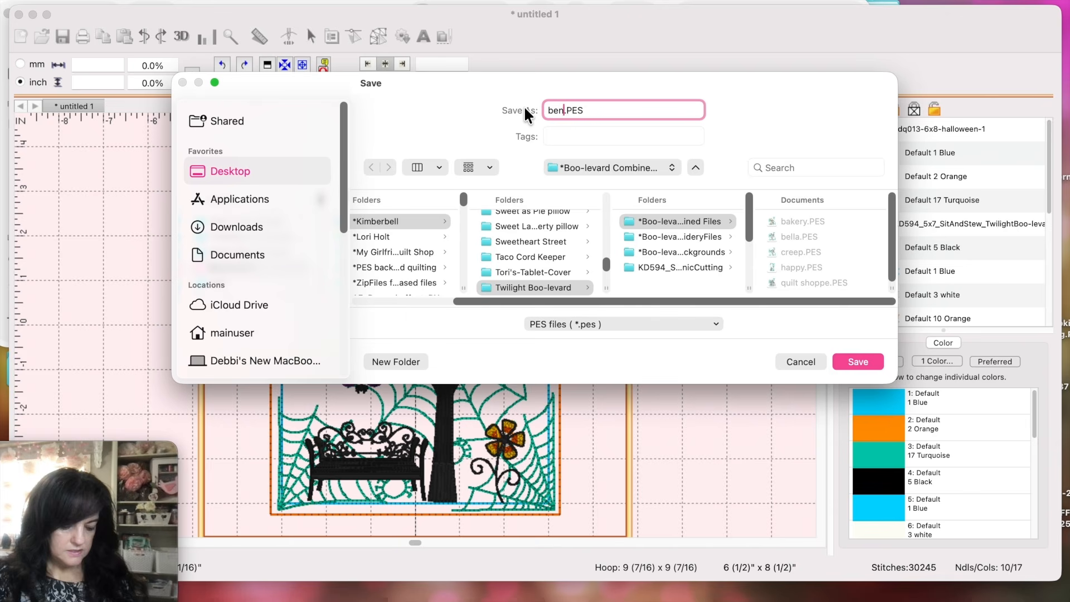
pyautogui.press('Return')
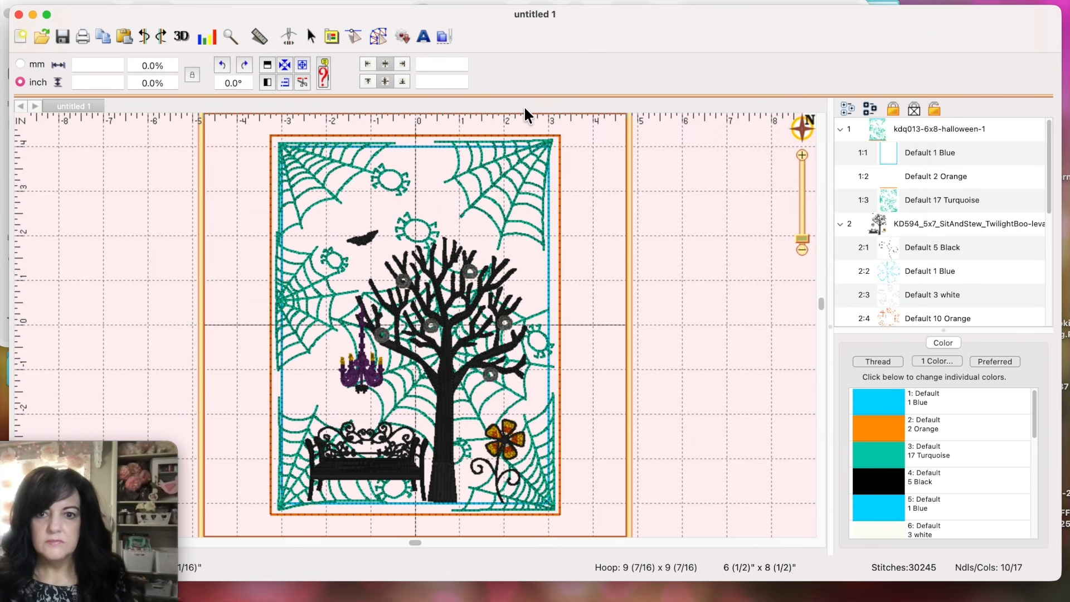